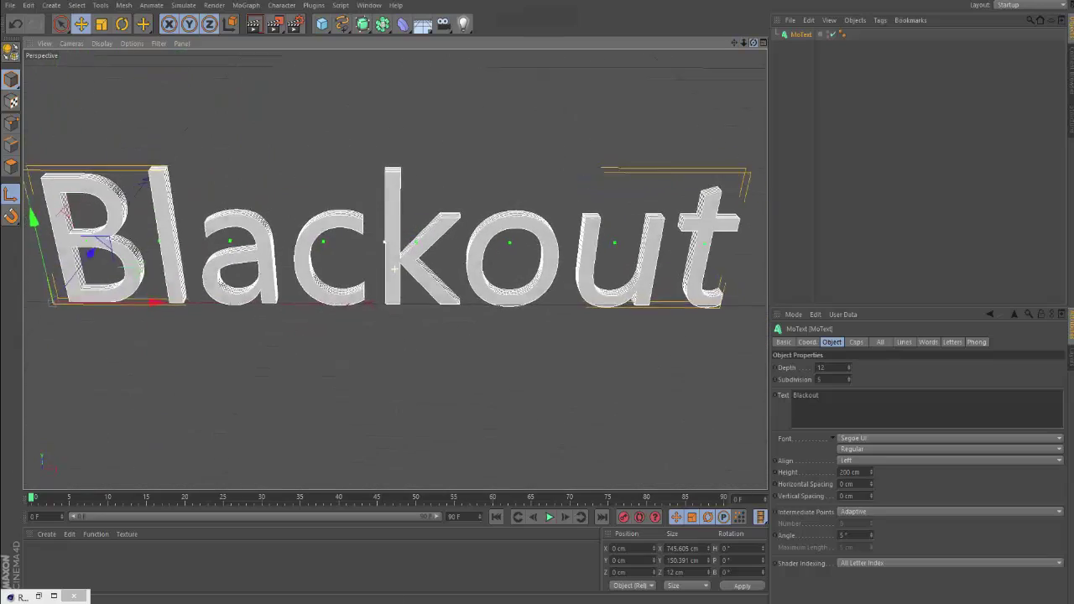
- Set the Blackout MoText font to OpineHeavy and make four copies of the text object
click(948, 438)
click(870, 204)
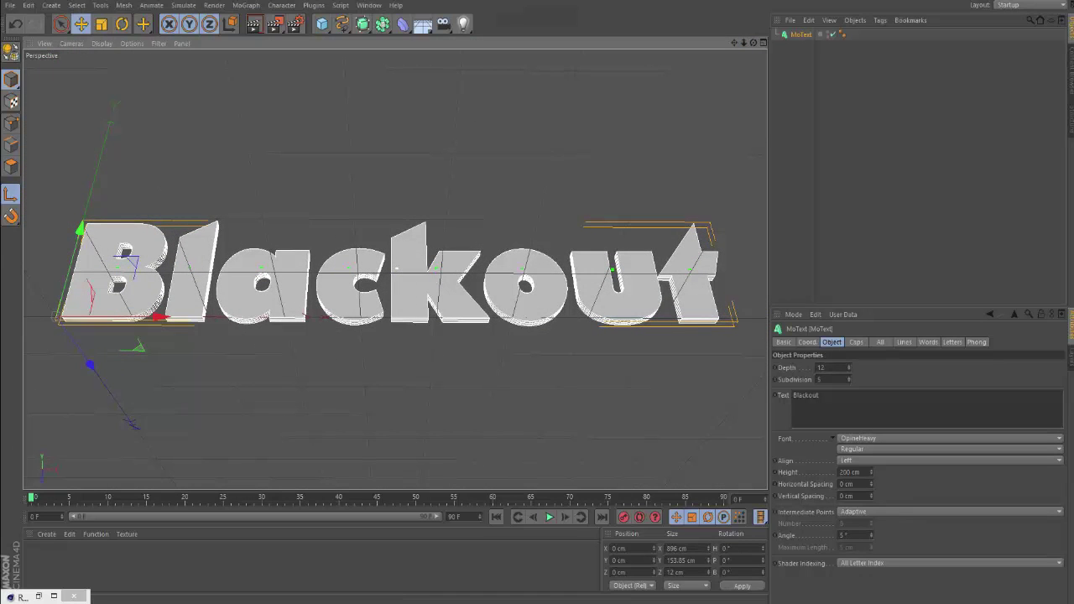
right_click(807, 35)
key(Escape)
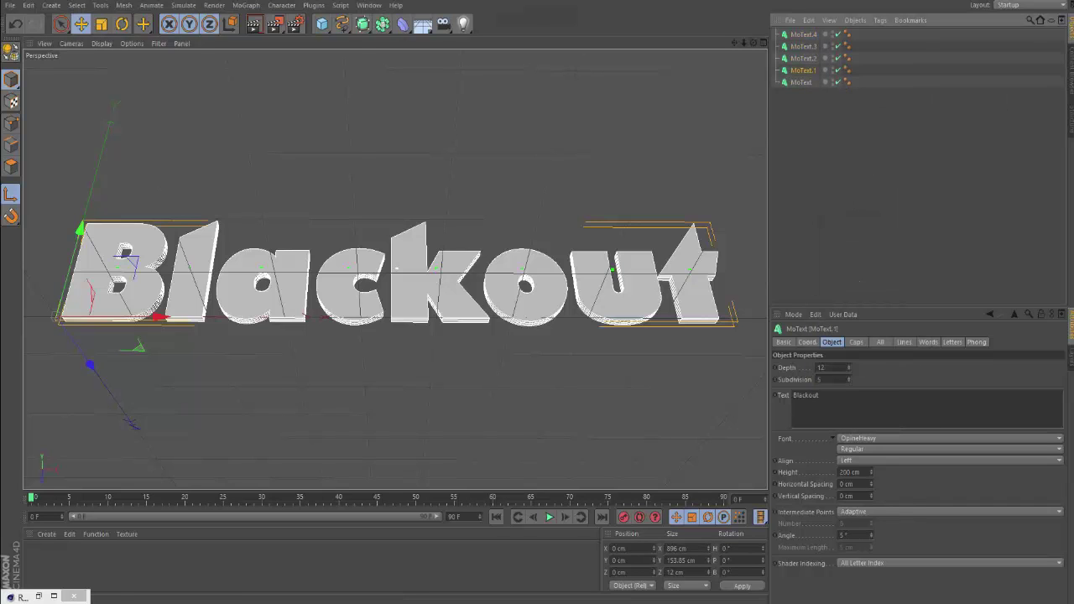
- Offset the text copies one behind another along the Z axis in the Right view so they form stacked layers
key(F5)
key(F3)
click(803, 58)
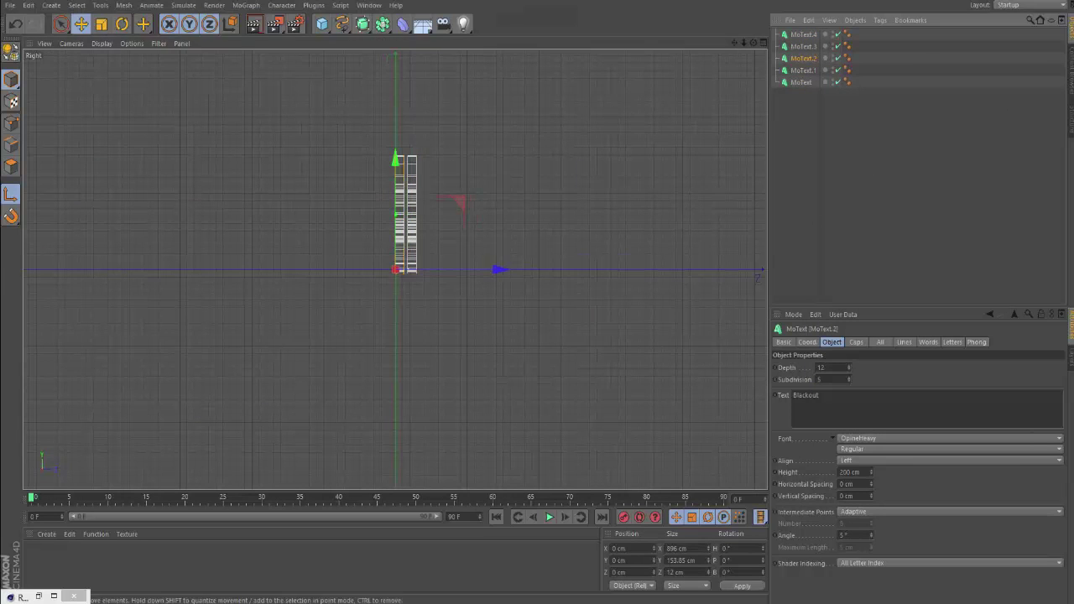
drag(501, 269, 549, 269)
click(803, 47)
click(803, 35)
key(F5)
key(F1)
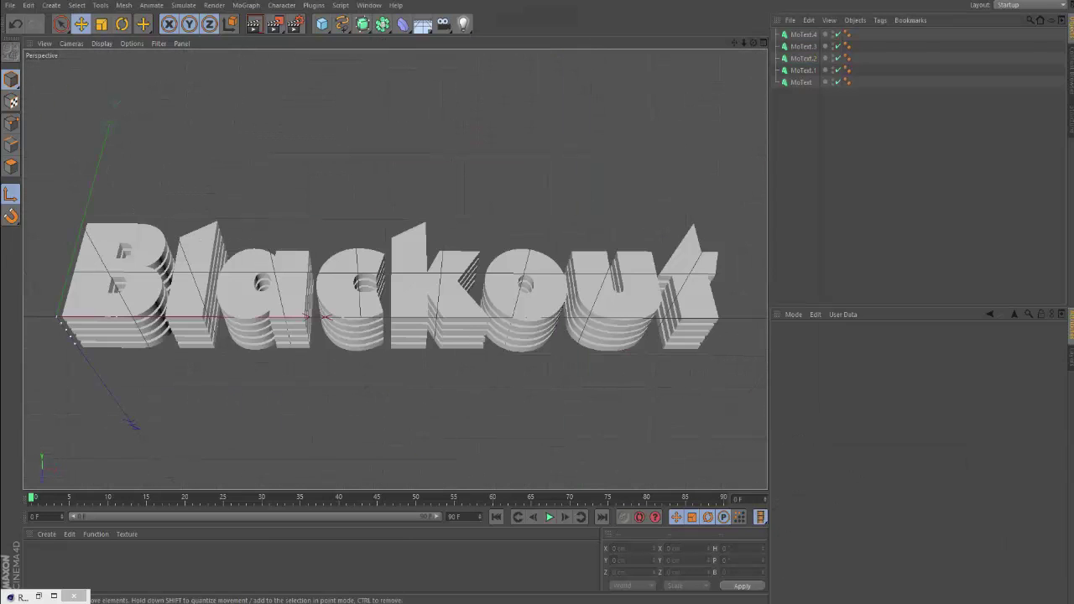
drag(394, 270, 393, 269)
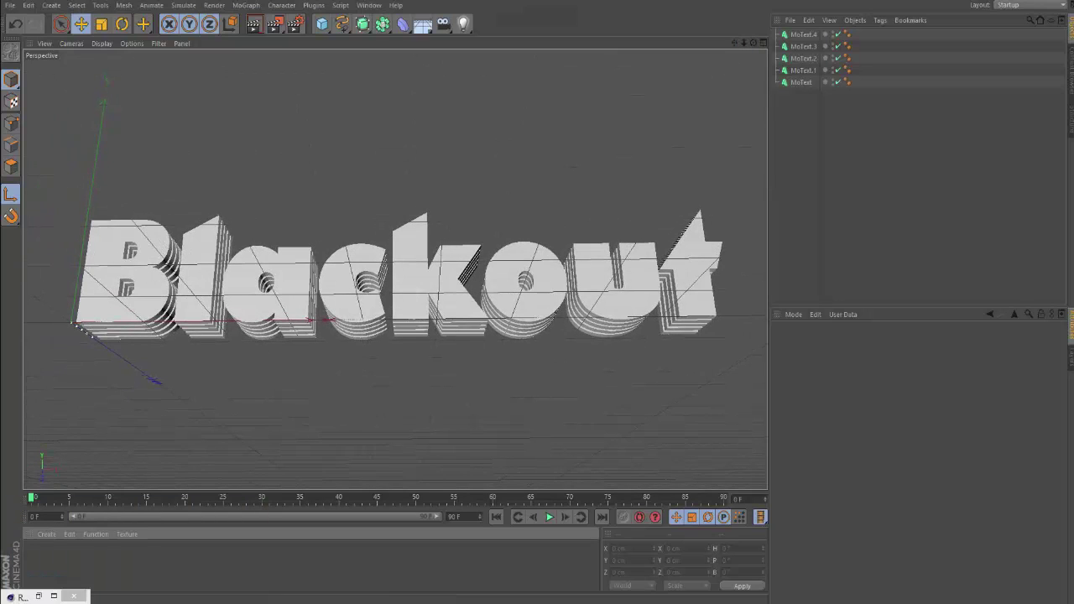
- Create a white glowing material and a second one coloured orange with RGB 255, 157, 65
key(ctrl+n)
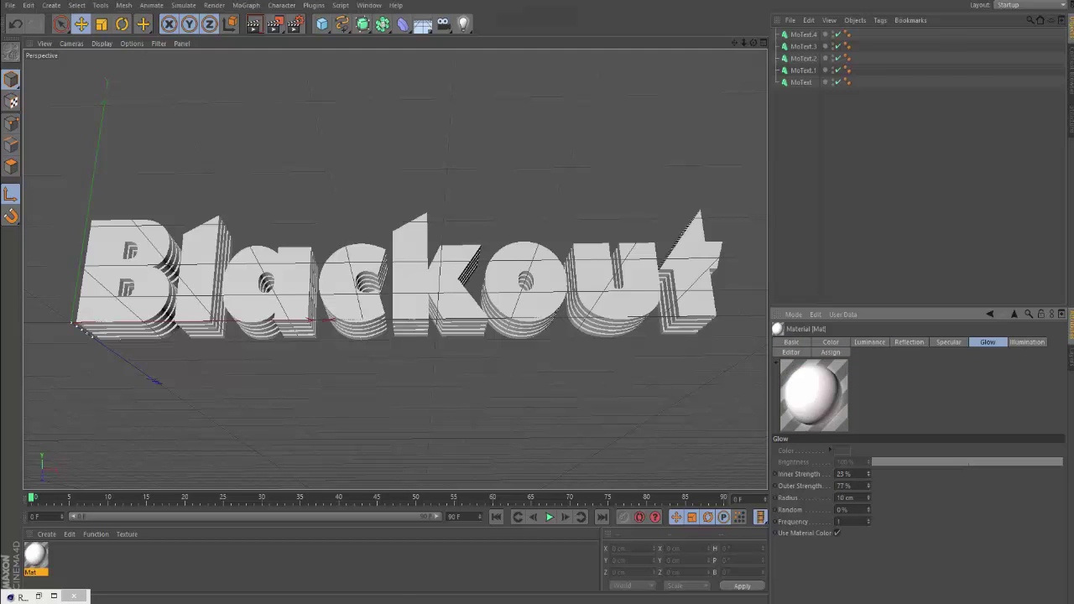
click(791, 341)
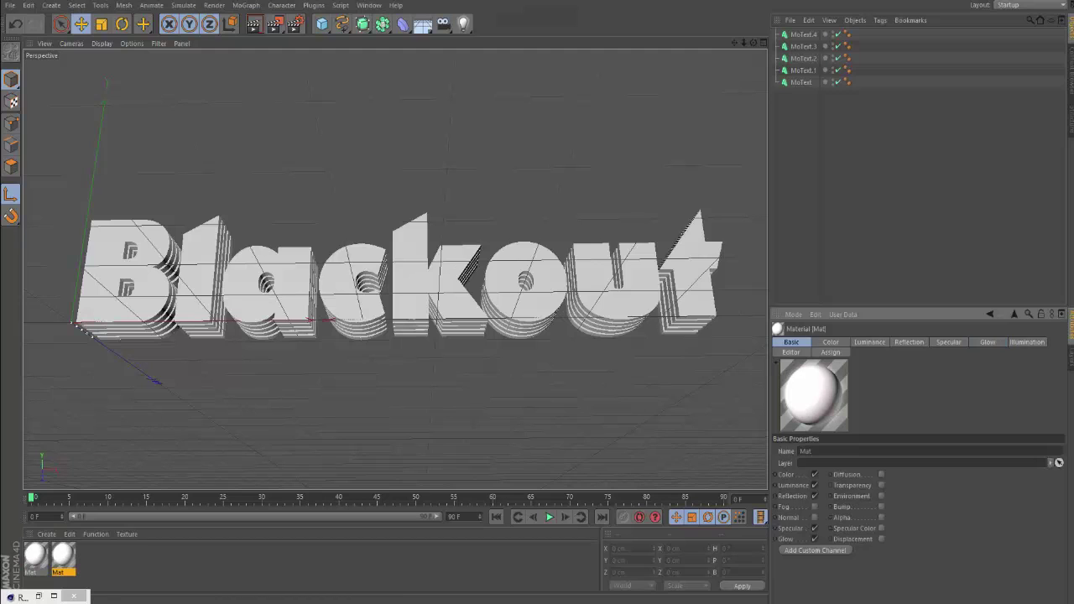
click(830, 342)
click(818, 453)
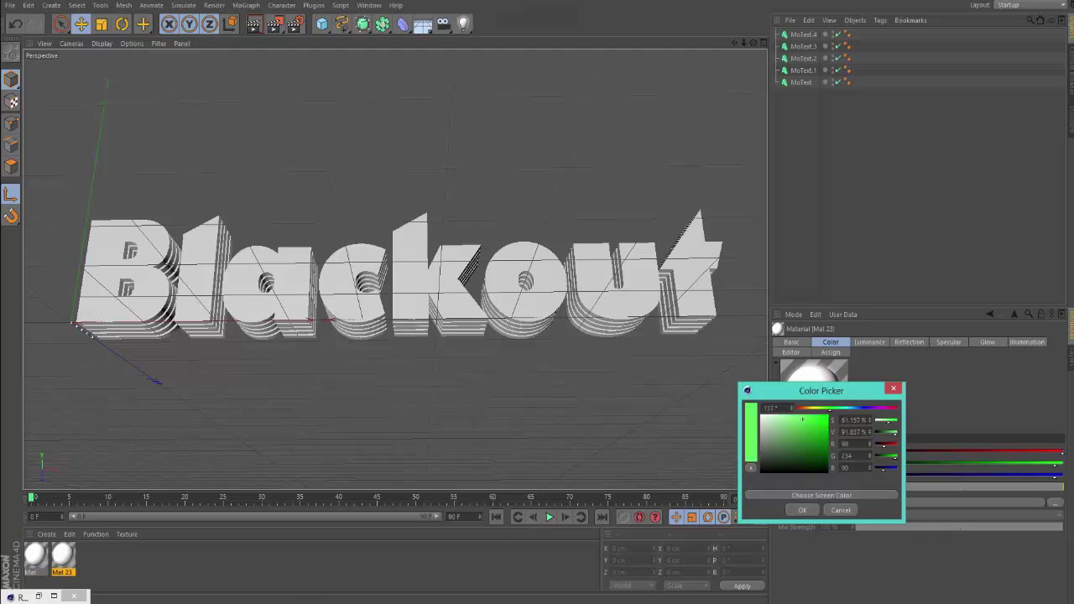
click(801, 509)
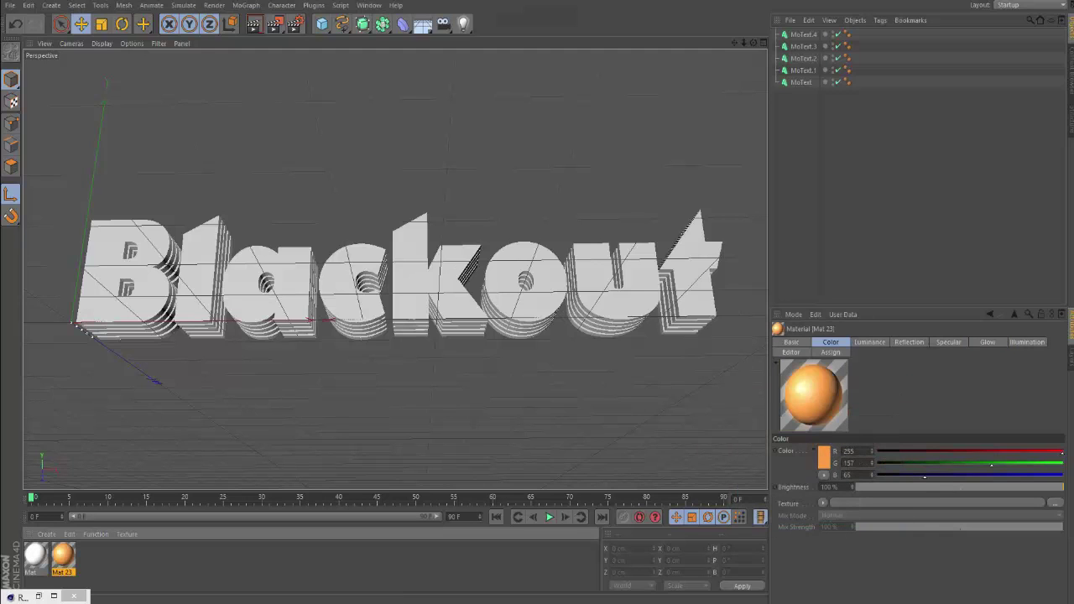
- Apply the white and orange materials alternately to the five stacked text objects, starting with white on the frontmost
drag(36, 555, 801, 82)
drag(63, 555, 801, 69)
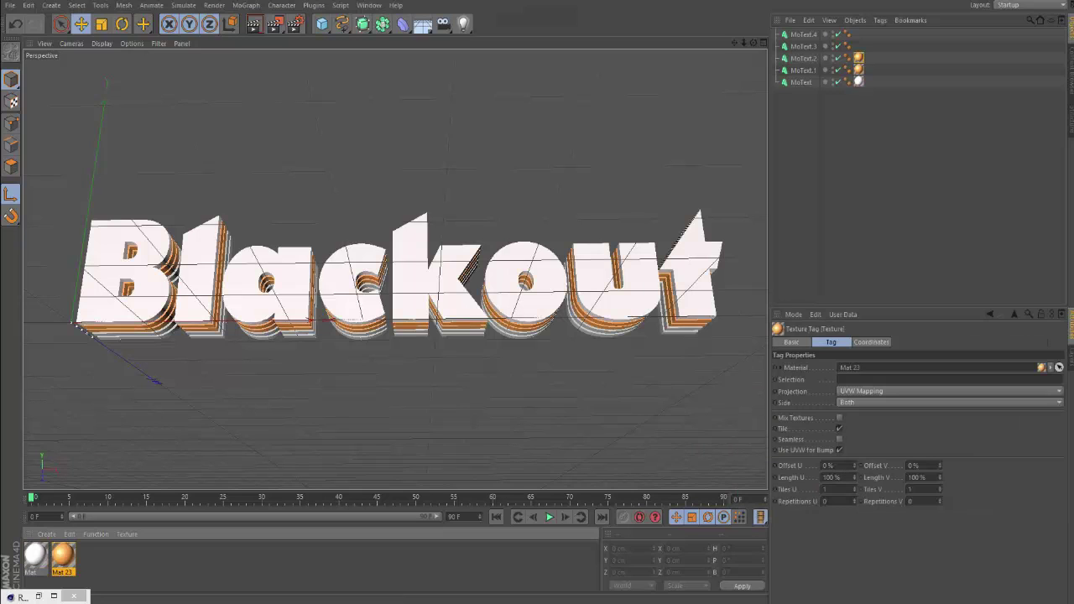
drag(63, 555, 801, 46)
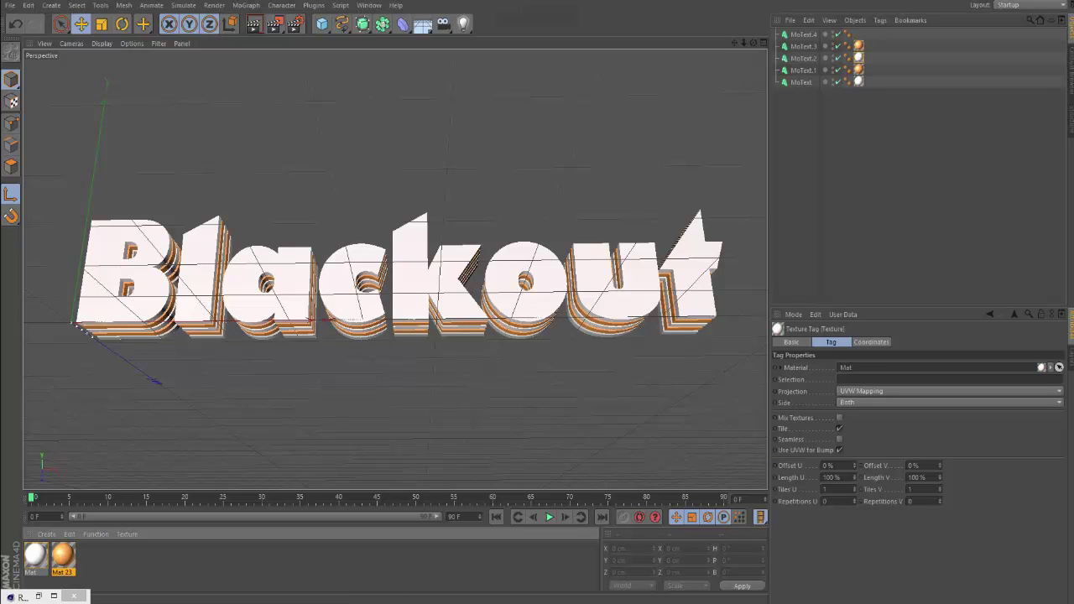
- Add a Physical Sky and an omni light placed below the text at about X 469 cm, Y -261 cm
click(51, 5)
mouse_move(63, 91)
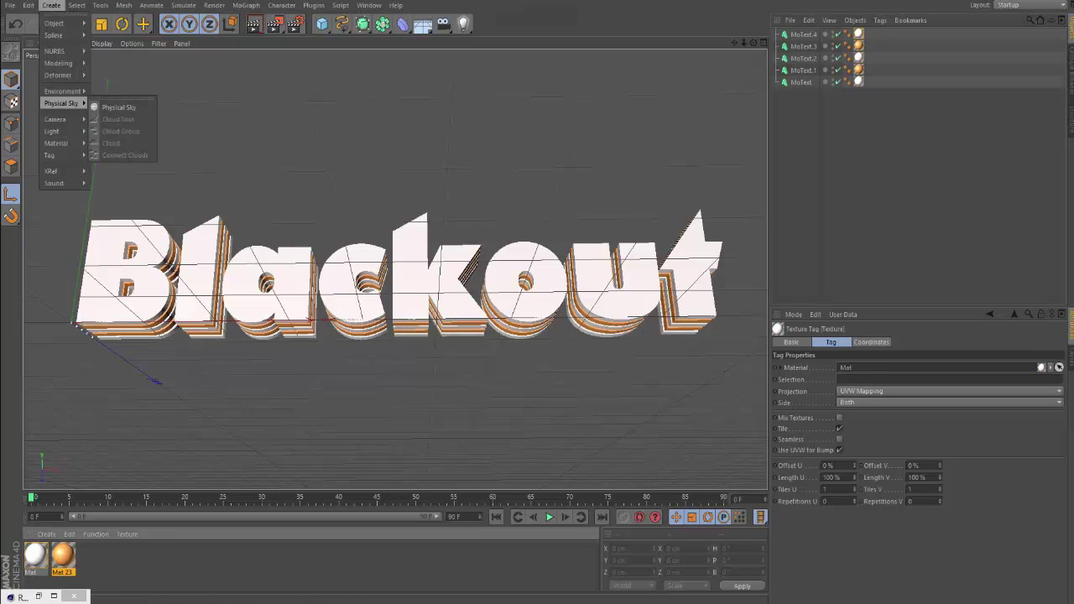
click(122, 154)
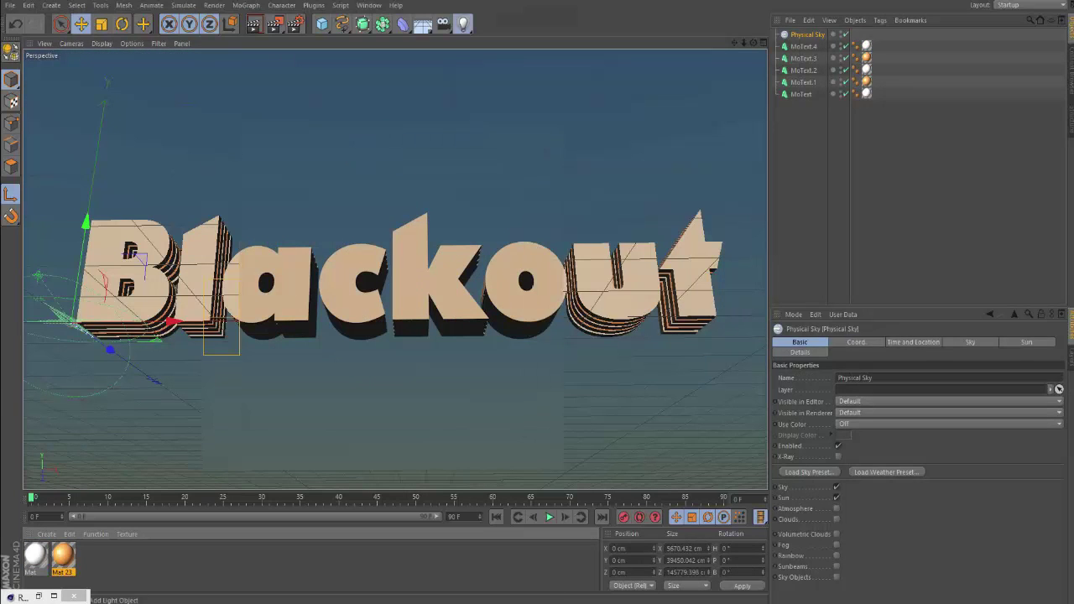
click(462, 24)
drag(413, 223, 414, 424)
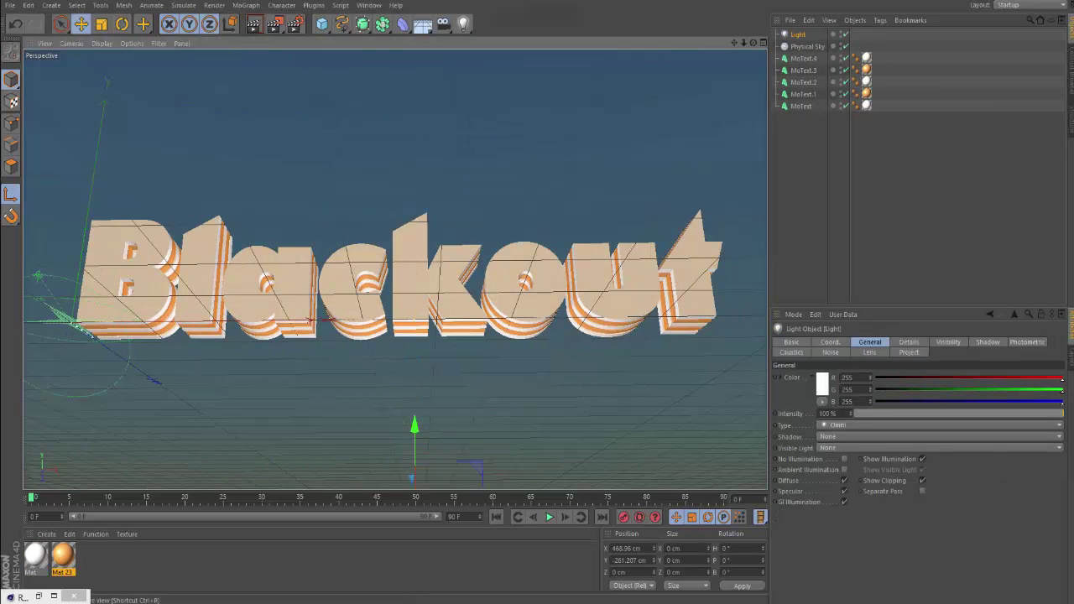
- Preview-render the viewport and render the scene to the Picture Viewer
click(253, 23)
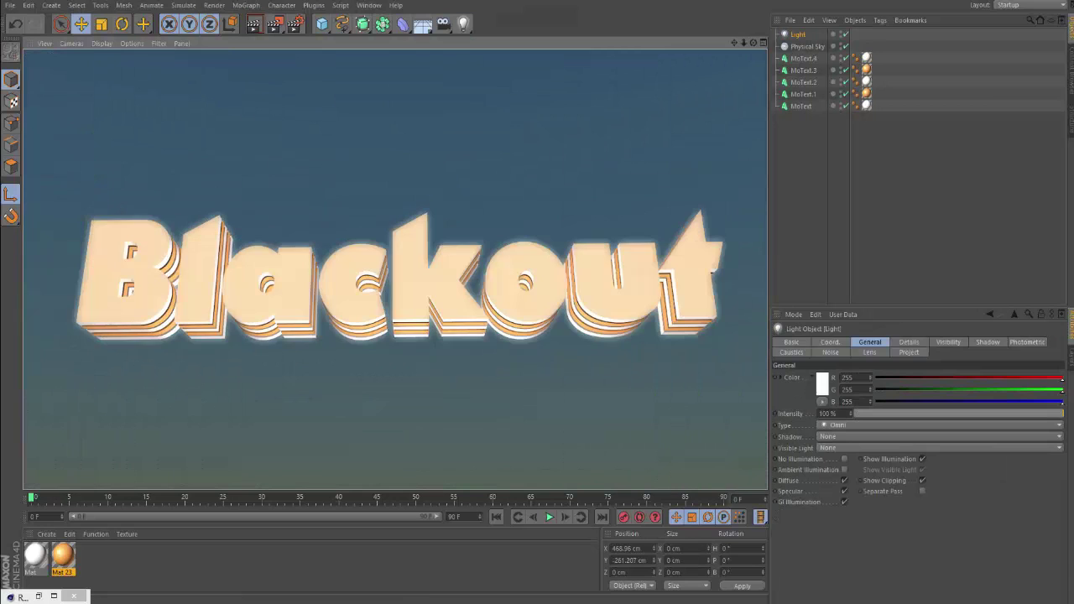
click(274, 23)
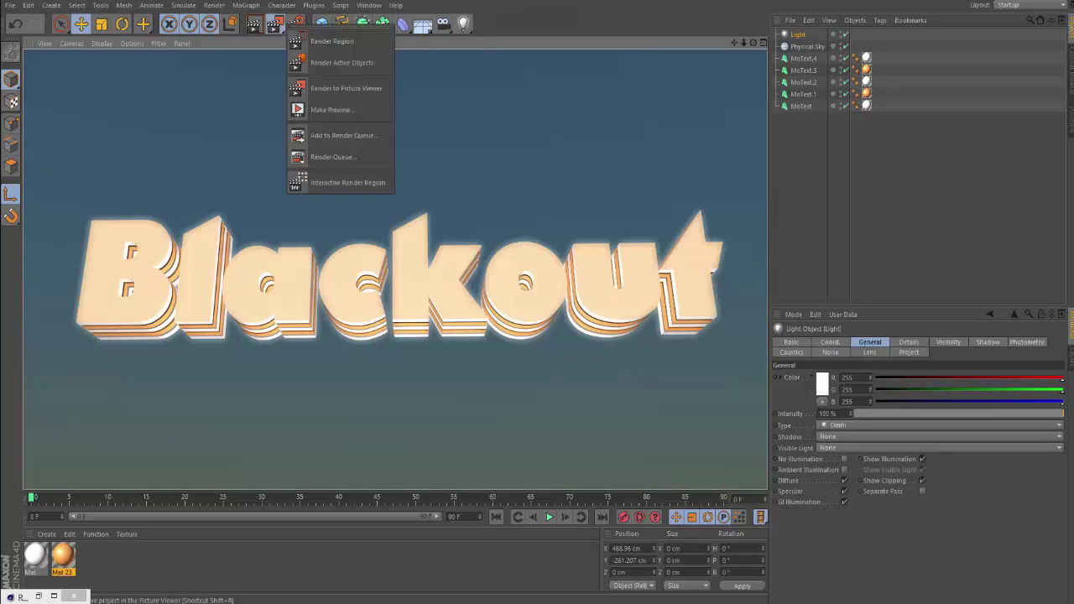
click(336, 89)
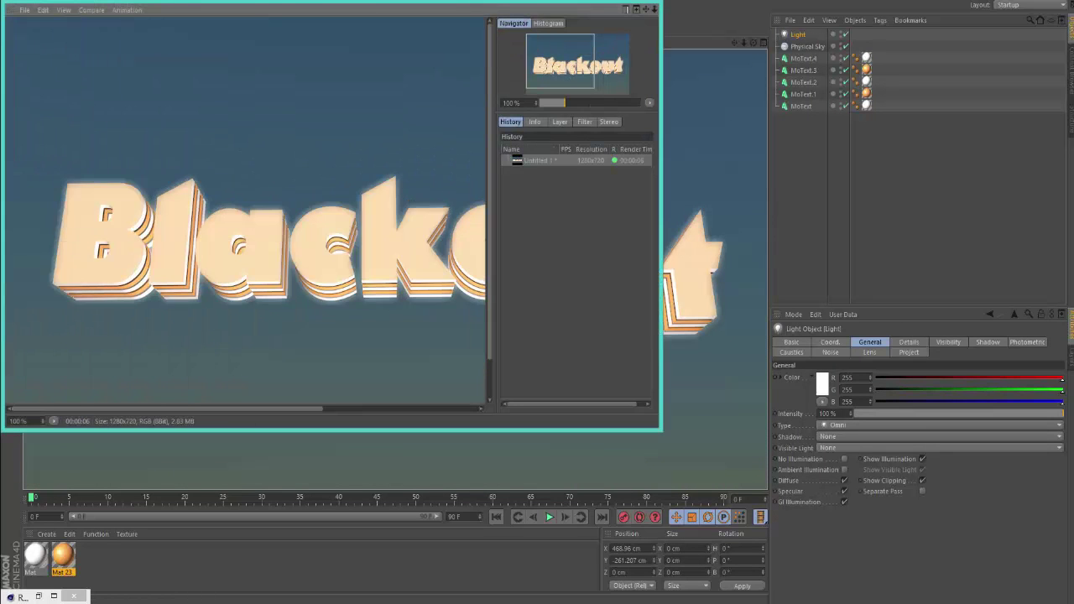
- Save the rendered image to the Desktop under the name 678uytfdhuy765
right_click(529, 161)
click(587, 277)
click(518, 401)
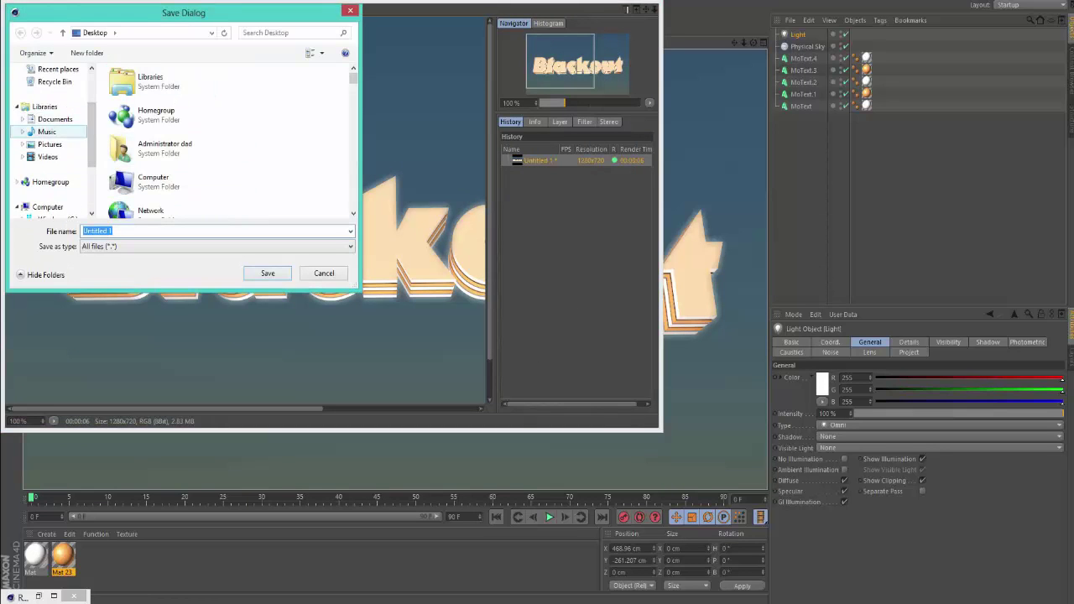
key(Return)
key(Escape)
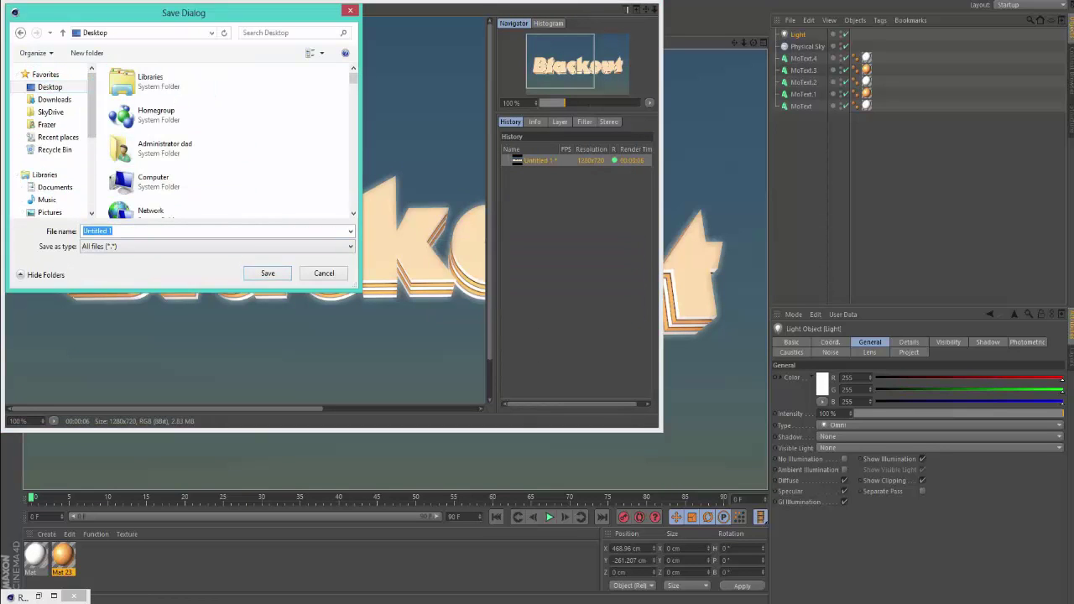
text(678uytfdh)
key(Return)
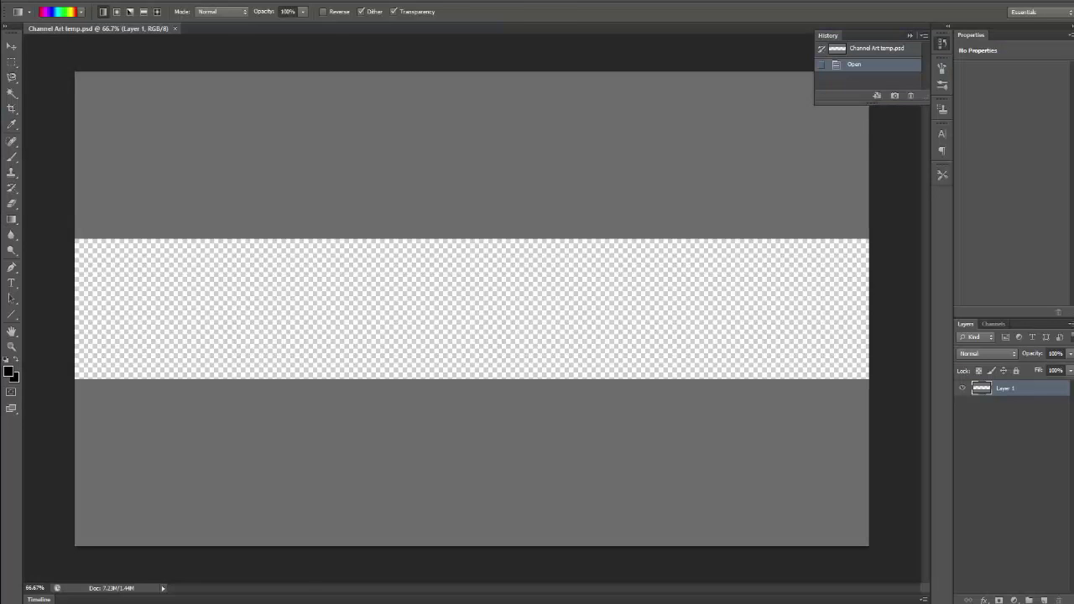
- Switch to Photoshop, place the Blackout render in Channel Art temp.psd and delete its sky background with the Magic Wand
drag(710, 452, 744, 486)
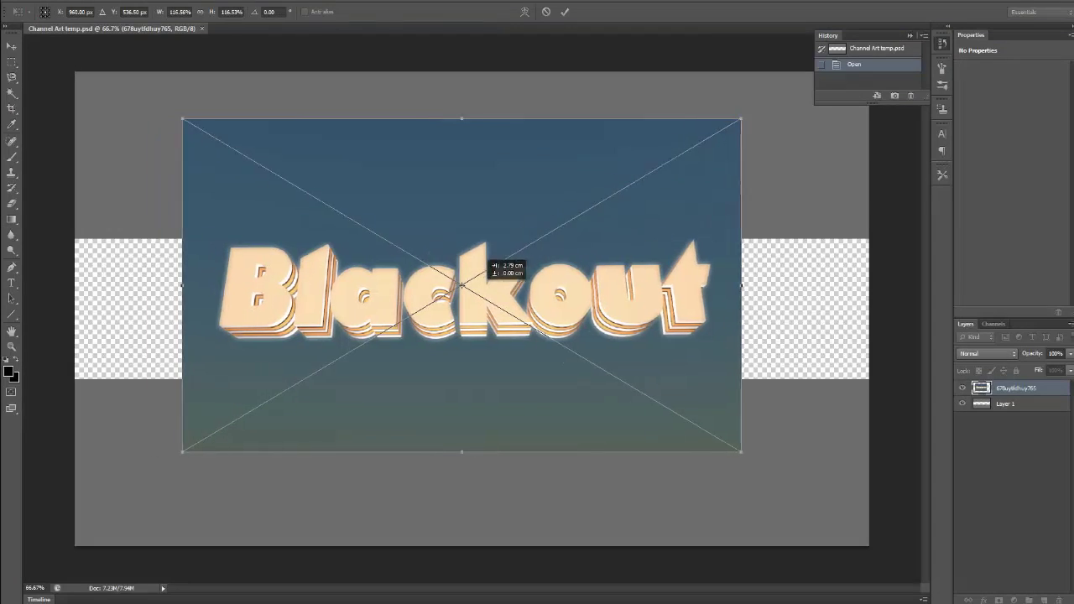
key(Return)
key(w)
click(462, 210)
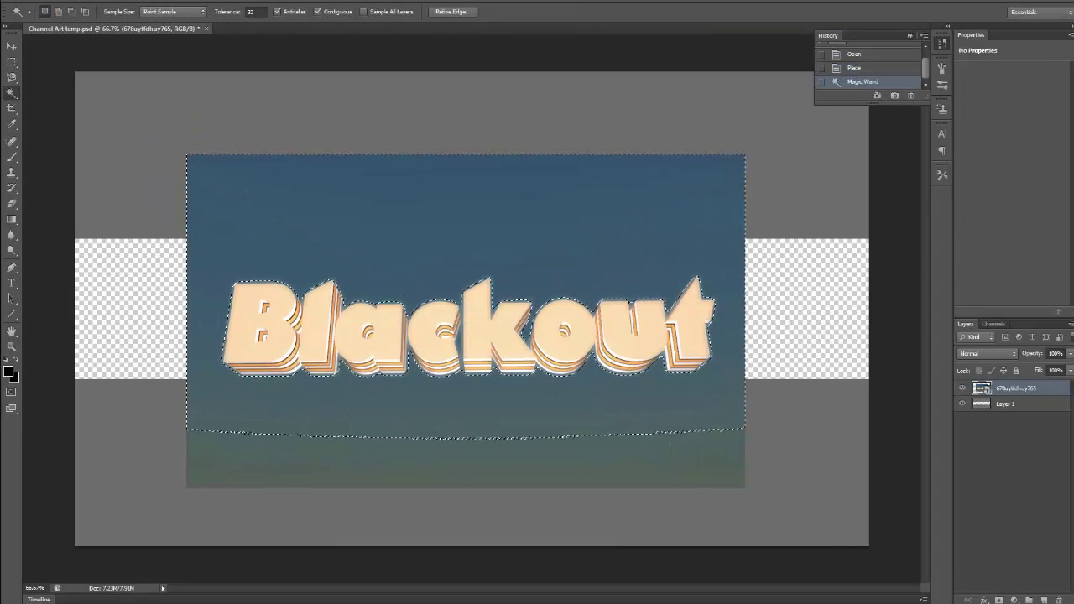
right_click(981, 388)
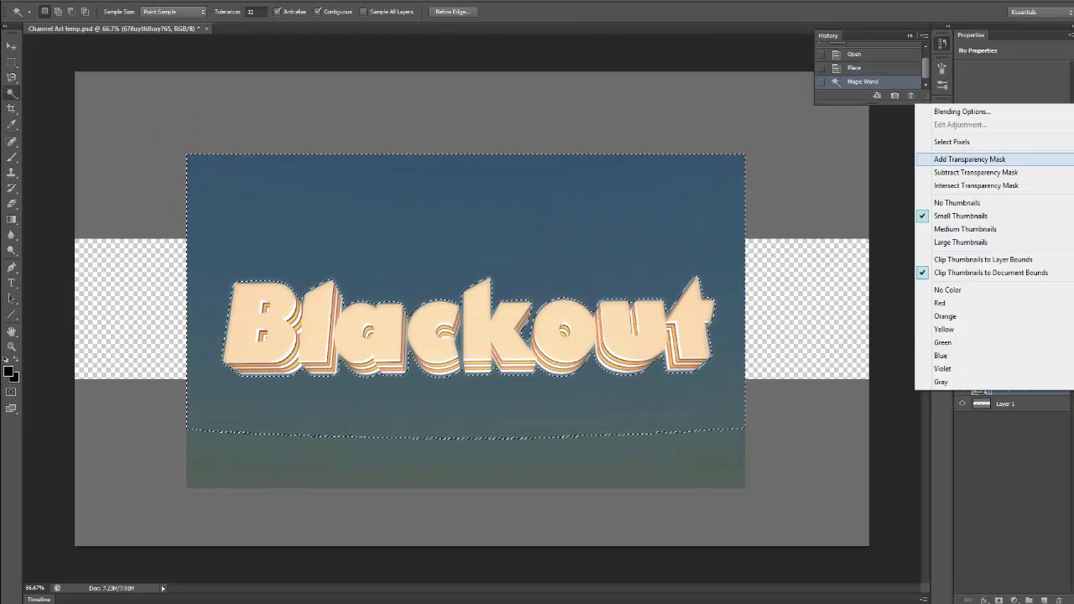
right_click(1007, 387)
click(923, 311)
key(Delete)
click(444, 461)
key(Delete)
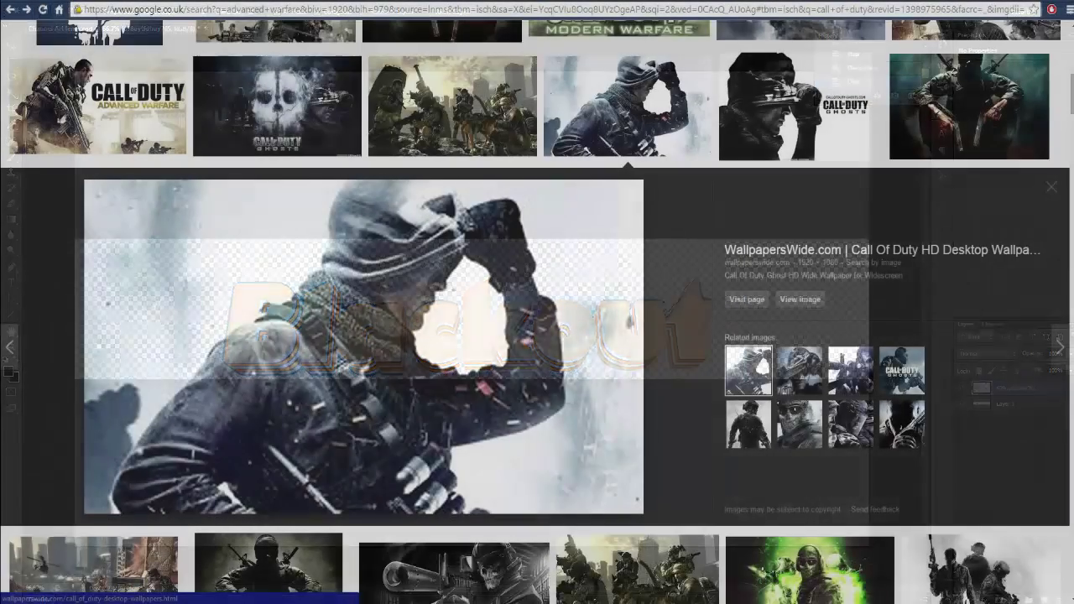
- Switch to Chrome and copy the Call of Duty Ghost wallpaper of the soldier raising his arm from Google Images
right_click(511, 330)
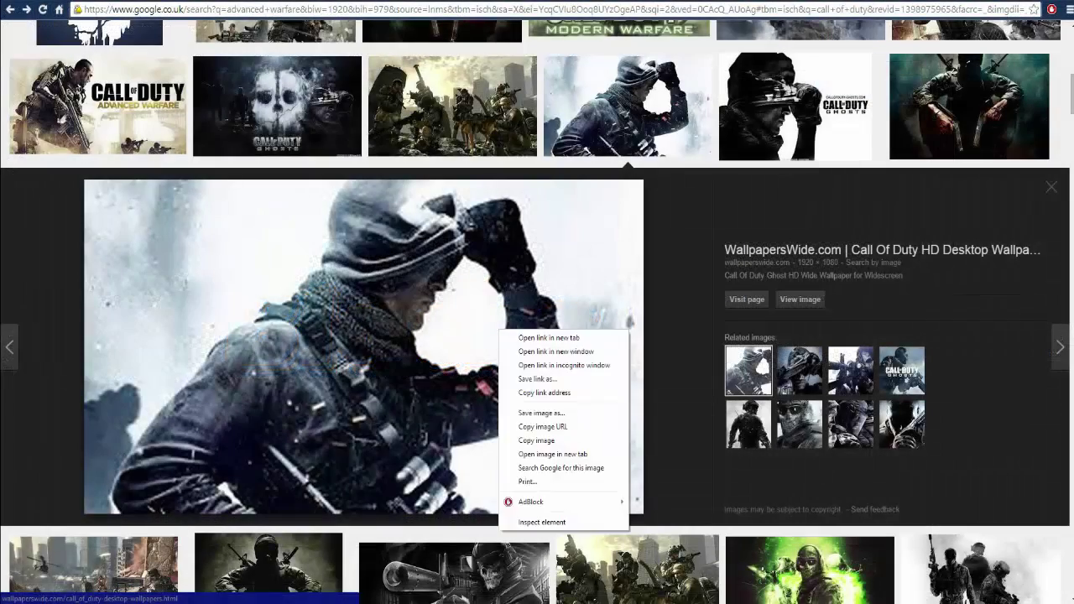
click(551, 438)
key(alt+Tab)
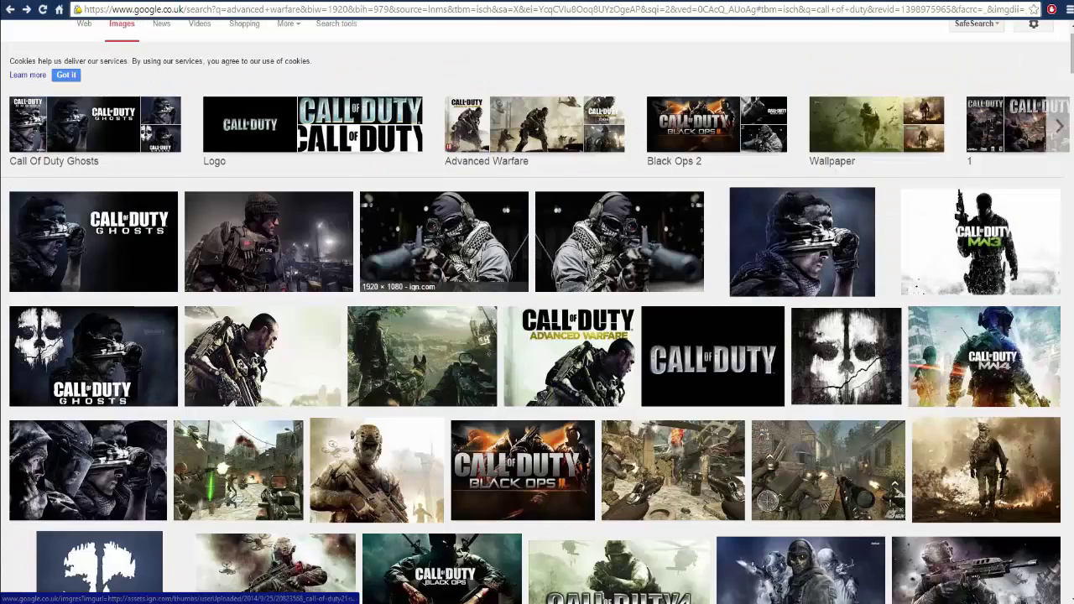
- Bring the Advanced-Soldier image from Google Images into the banner and scale it to about 16% by 17% over the leftmost panel
click(268, 243)
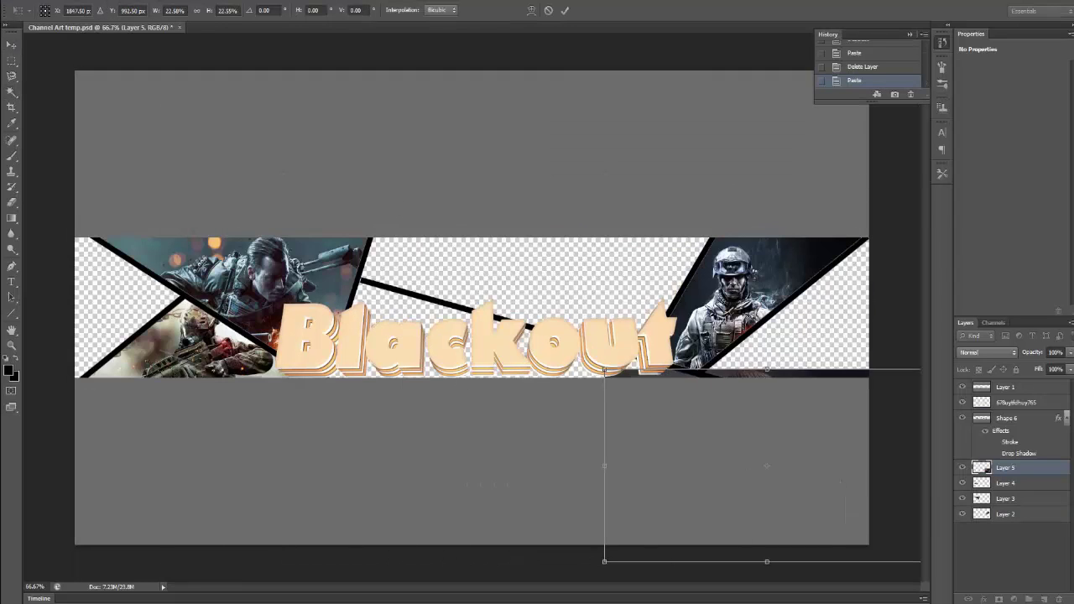
drag(761, 465, 126, 345)
drag(126, 445, 109, 377)
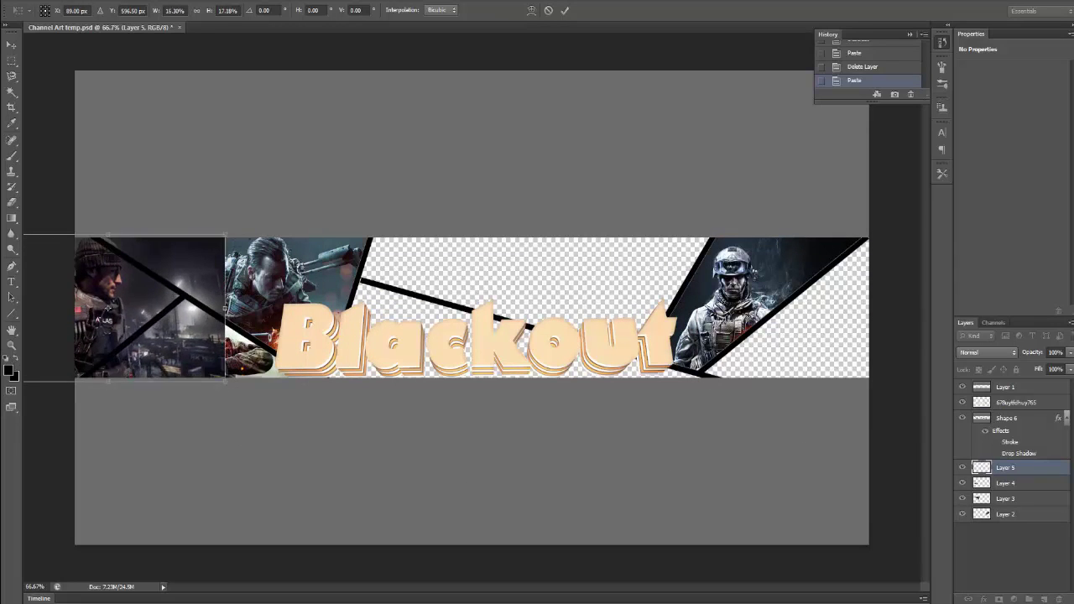
key(Return)
- Trim the soldier image on Layer 5 to the leftmost panel using an inverted Magic Wand selection from Shape 6
key(alt+bracketright)
key(w)
click(96, 283)
right_click(95, 282)
click(180, 479)
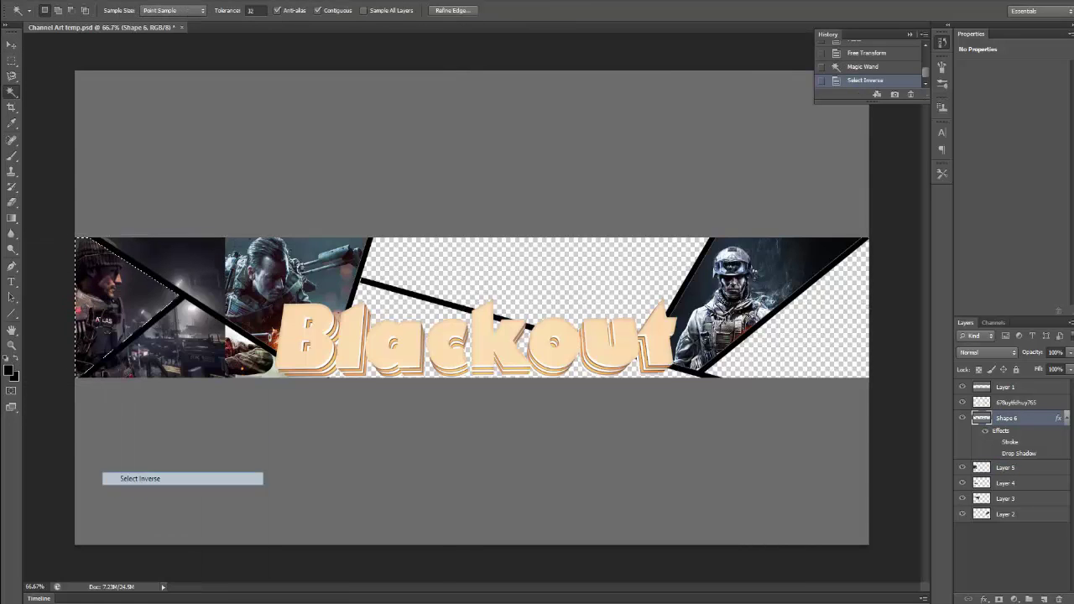
key(alt+bracketleft)
key(Delete)
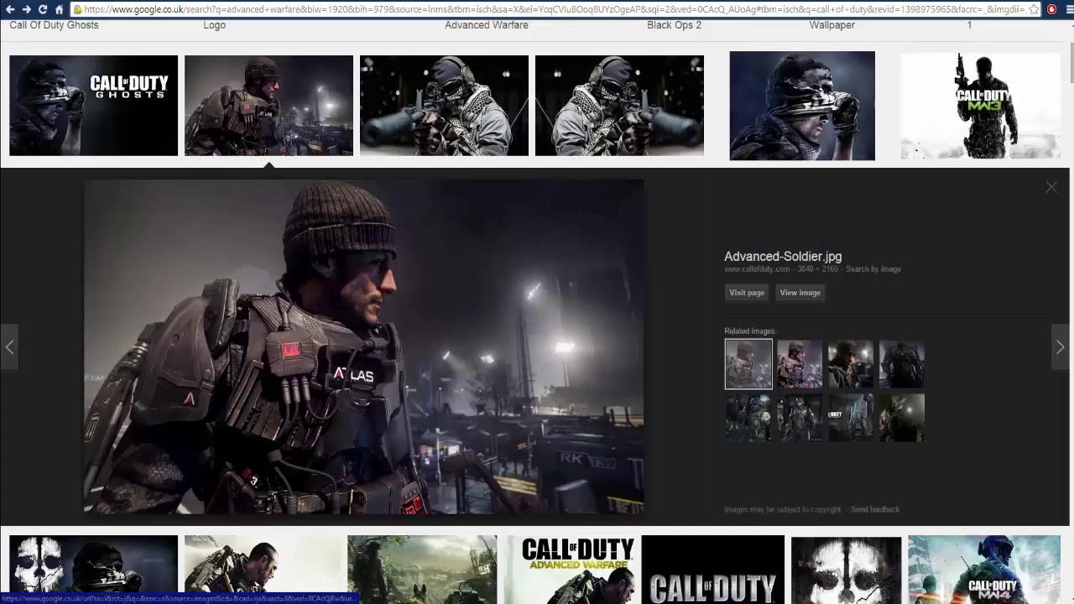
- Switch to Chrome and search Google Images for "call of duty wall paper"
key(alt+Tab)
text(wall paper)
key(Return)
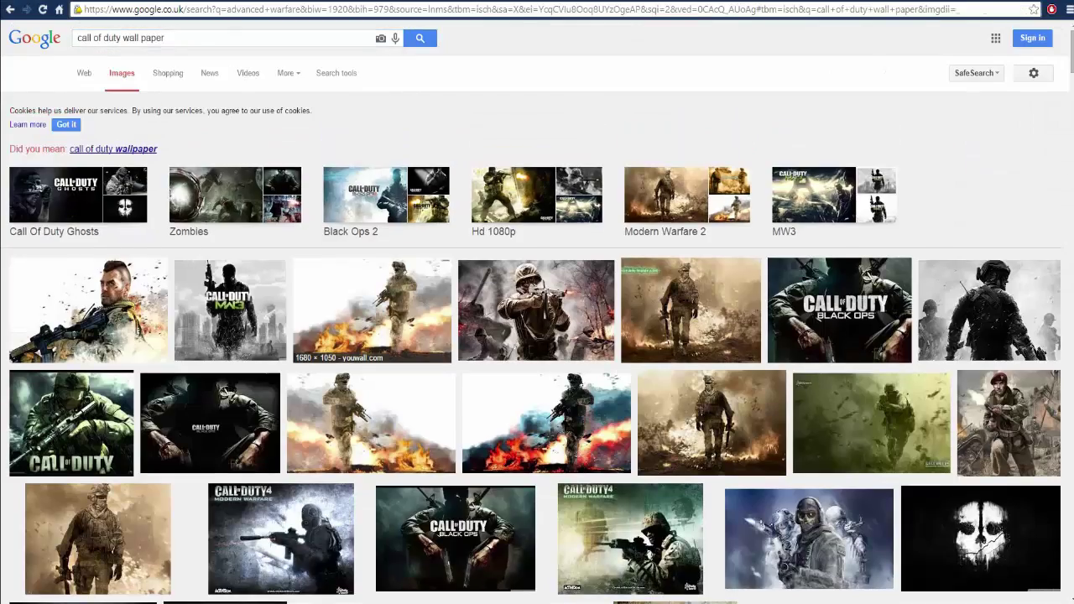
- Browse the wallpaper results and copy the black-and-white Call Of Duty Modern Warfare 2 Wallpaper HD image of the soldier in smoke
click(371, 319)
scroll(562, 335, down, 10)
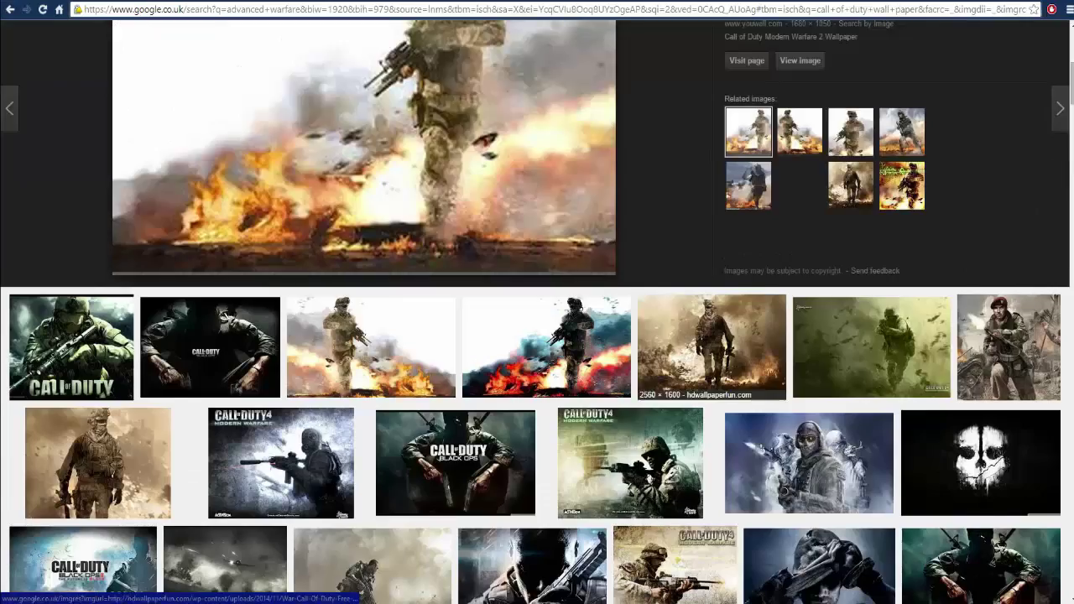
click(372, 220)
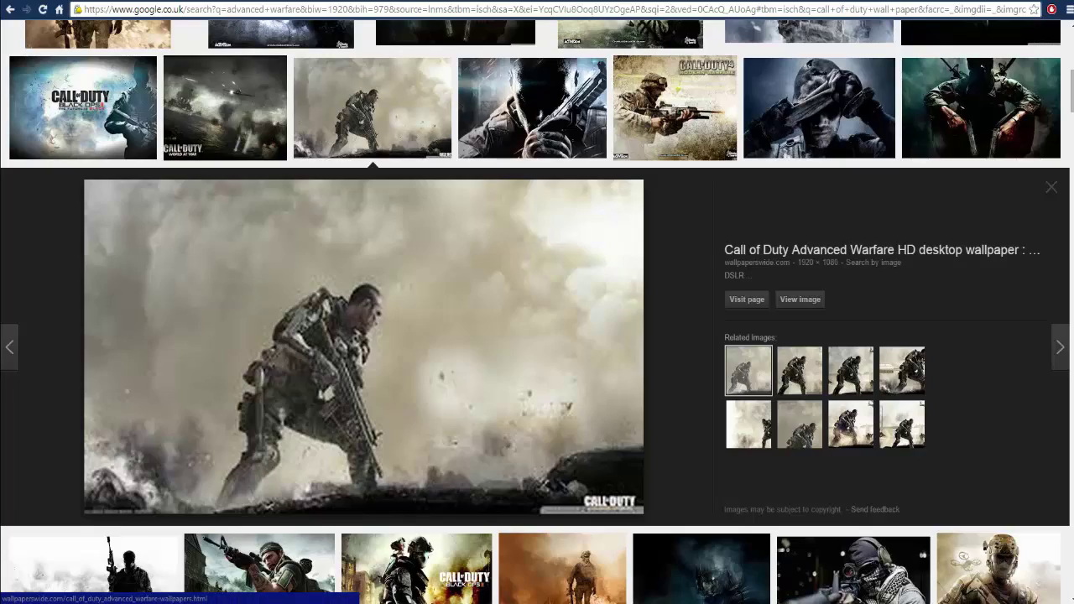
scroll(629, 335, down, 15)
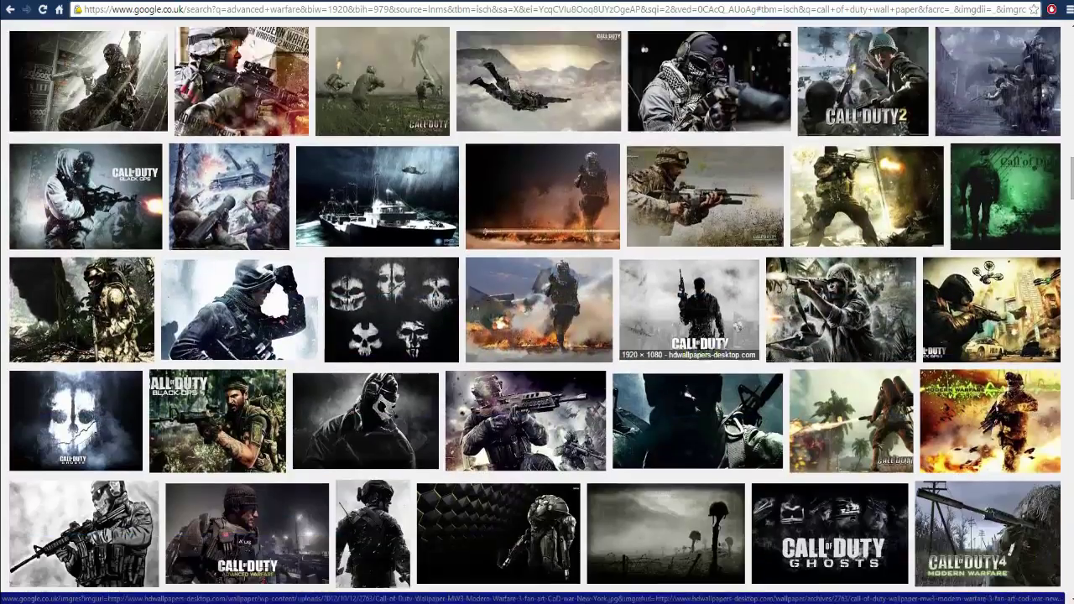
scroll(671, 336, down, 15)
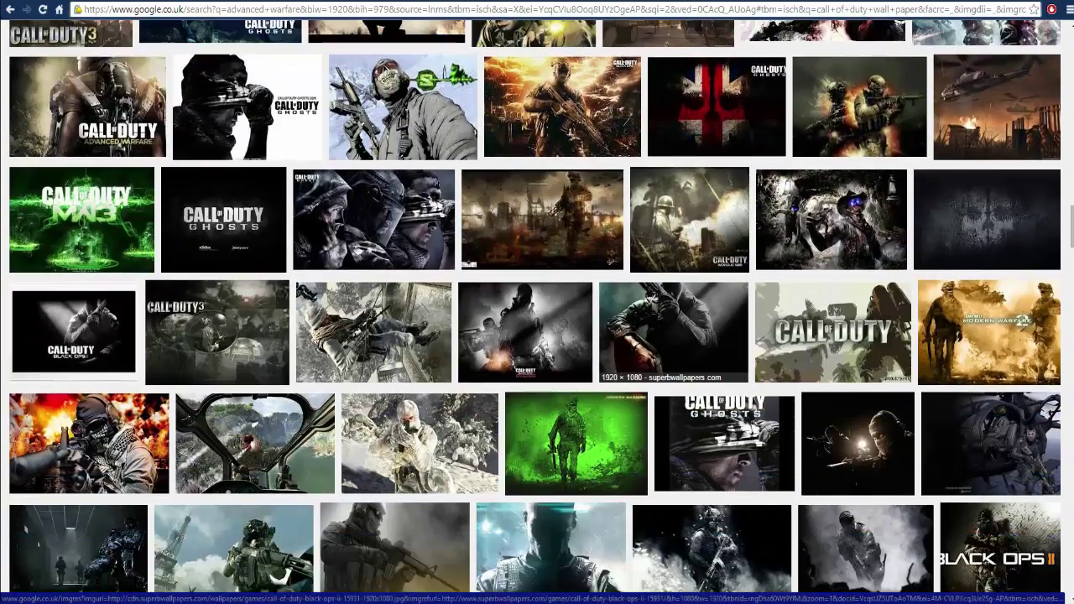
scroll(671, 335, down, 3)
click(712, 318)
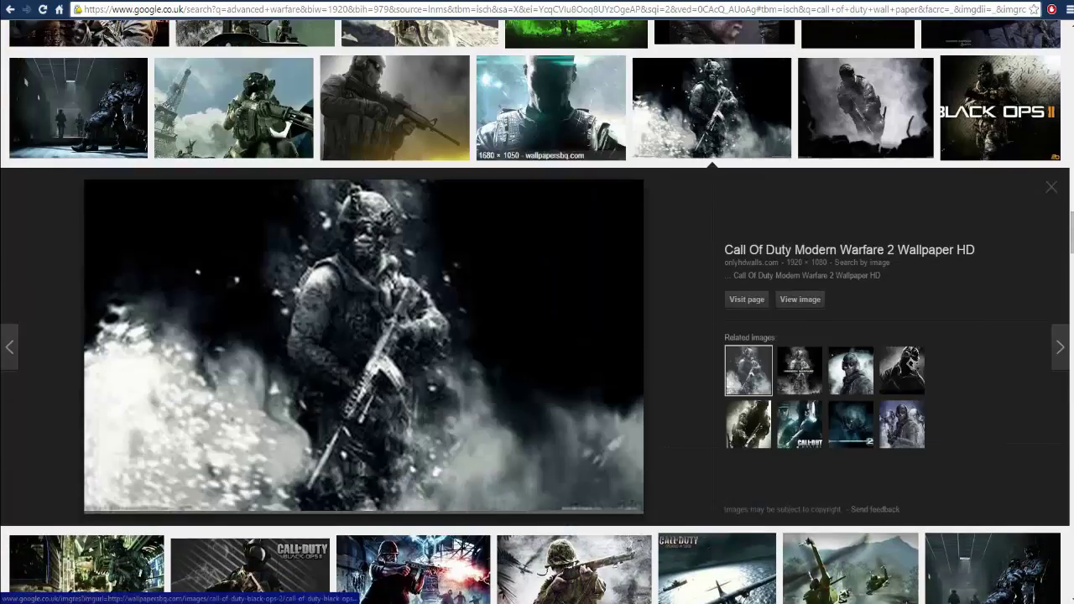
right_click(455, 288)
click(503, 411)
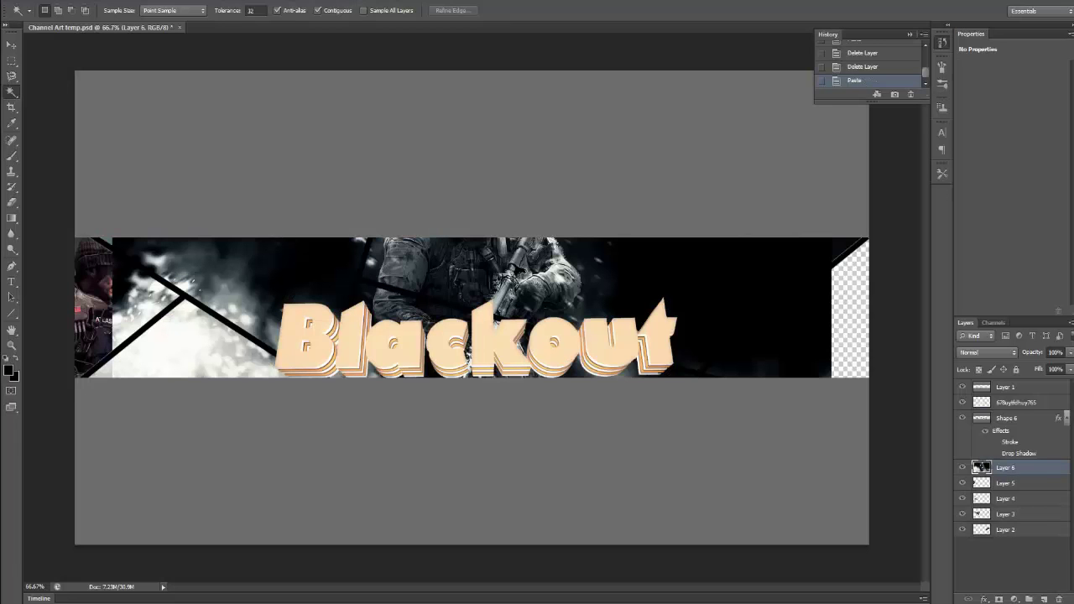
- Switch to Photoshop, paste the Modern Warfare 2 soldier into the banner and scale it to about 40% over the rightmost panel
key(ctrl+t)
drag(512, 403, 331, 230)
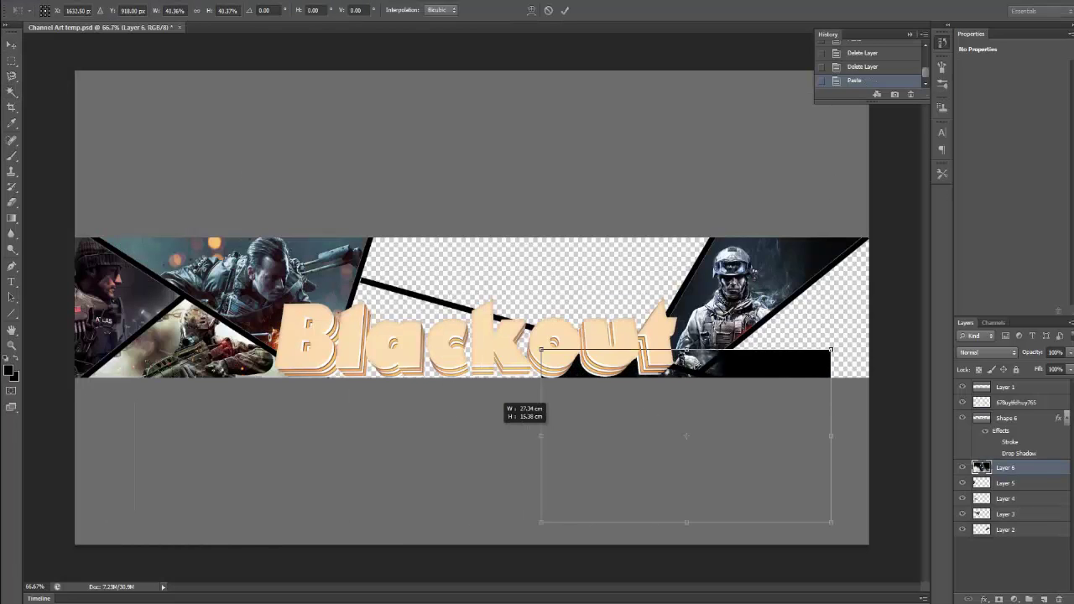
drag(698, 375, 956, 405)
key(Return)
- Trim the soldier image on Layer 6 to the rightmost panel using an inverted Magic Wand selection from Shape 6
click(1005, 418)
key(w)
click(419, 151)
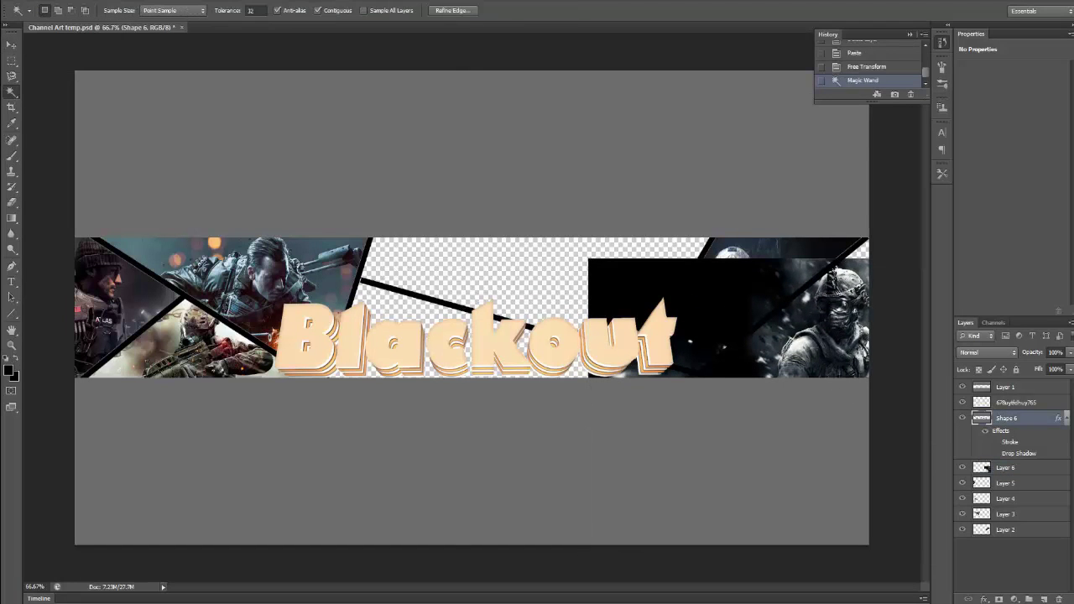
key(ctrl+shift+i)
key(Delete)
click(1005, 467)
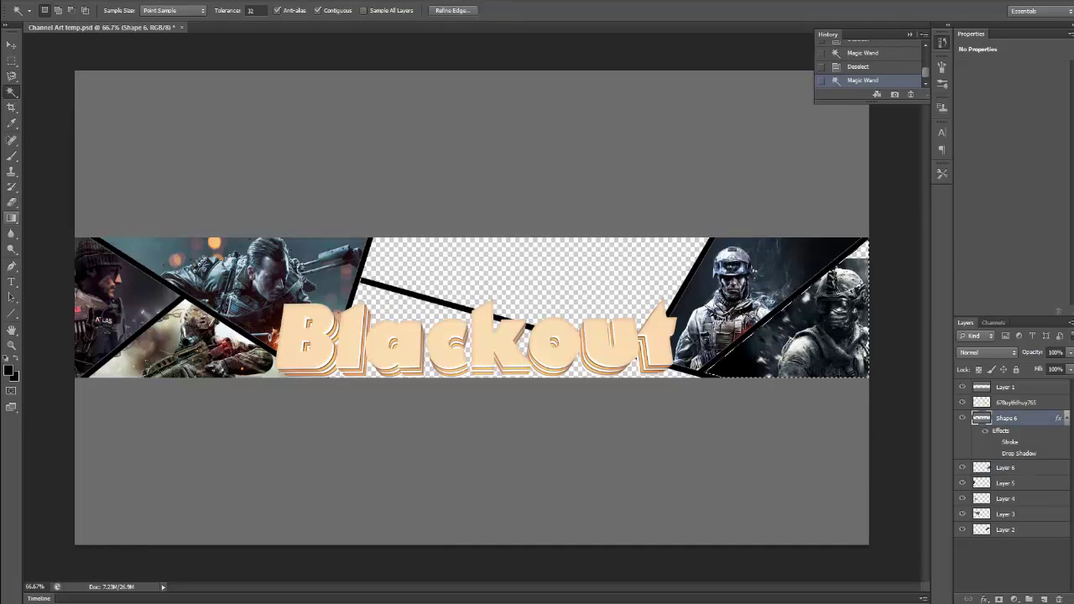
- Soften the edge of Layer 6 with the Eraser and fill the rightmost panel's empty corner with a dark brush colour on a new layer beneath
key(e)
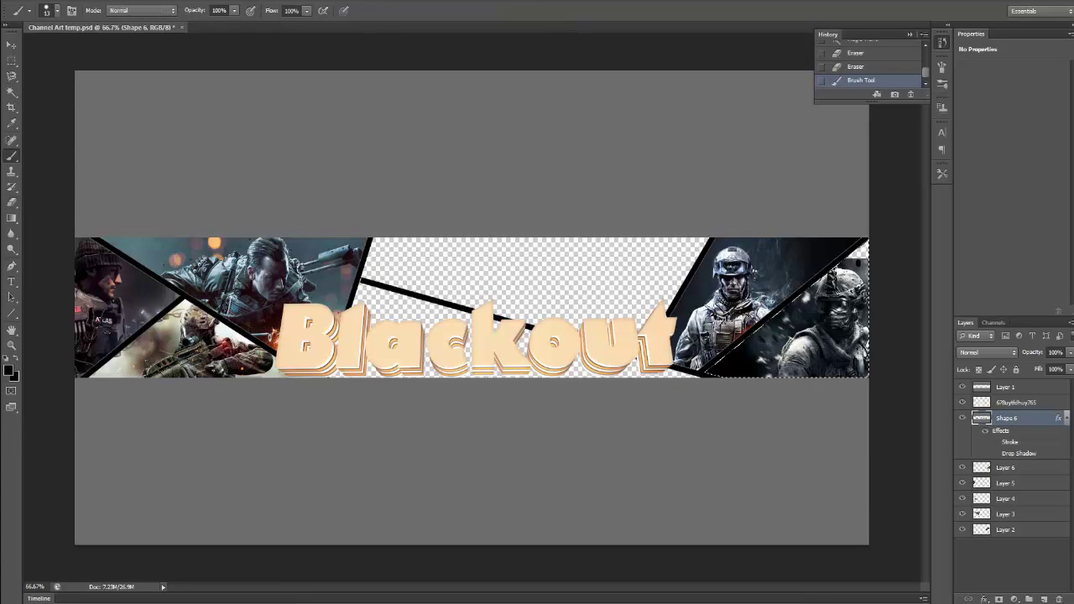
click(56, 10)
key(ctrl+z)
click(9, 370)
key(Return)
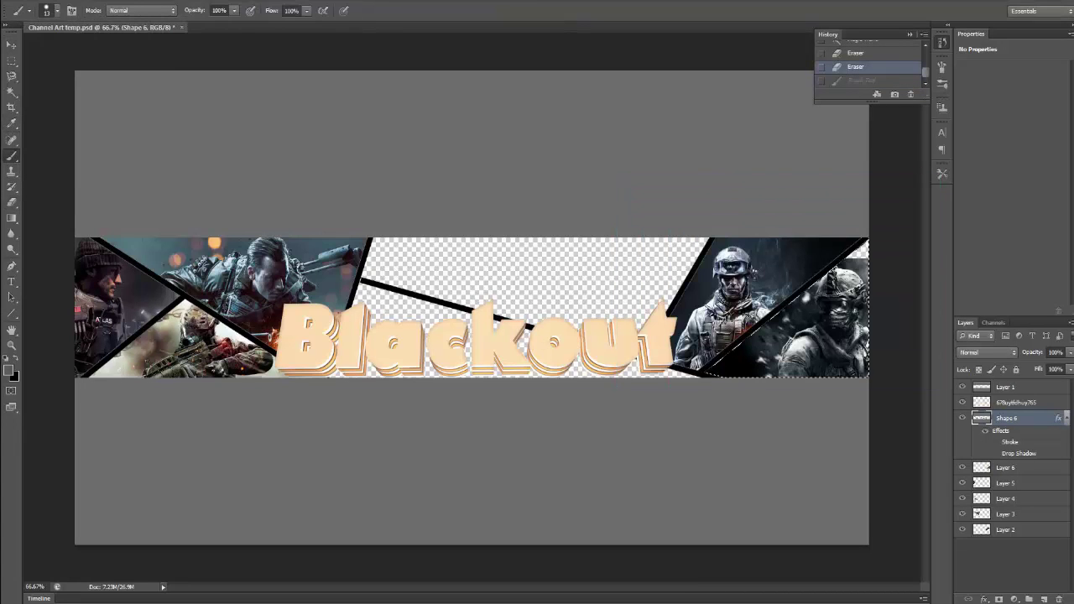
click(56, 10)
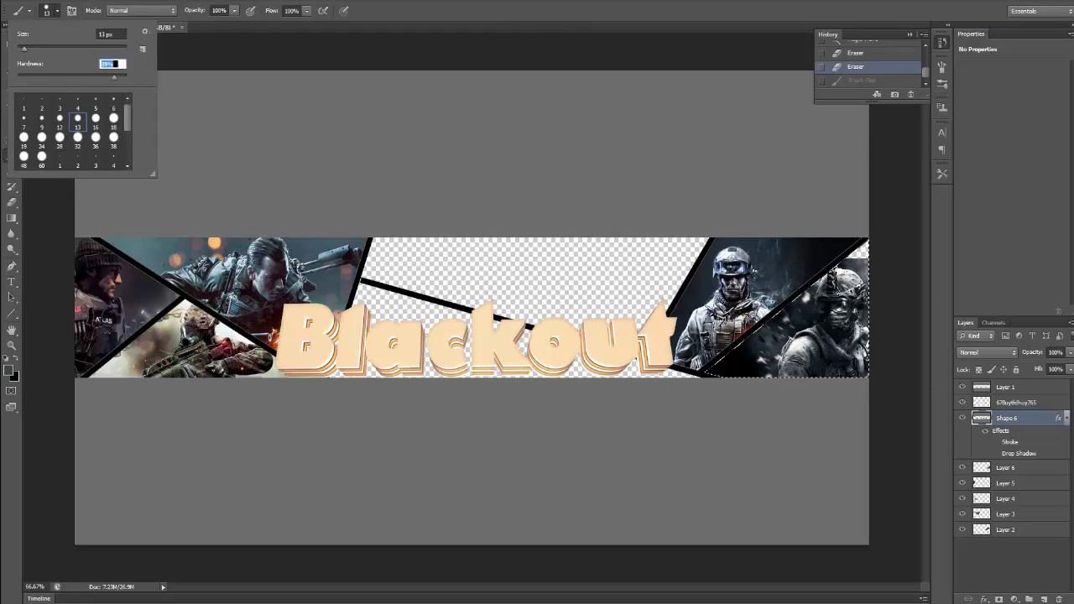
click(1005, 498)
key(ctrl+shift+alt+n)
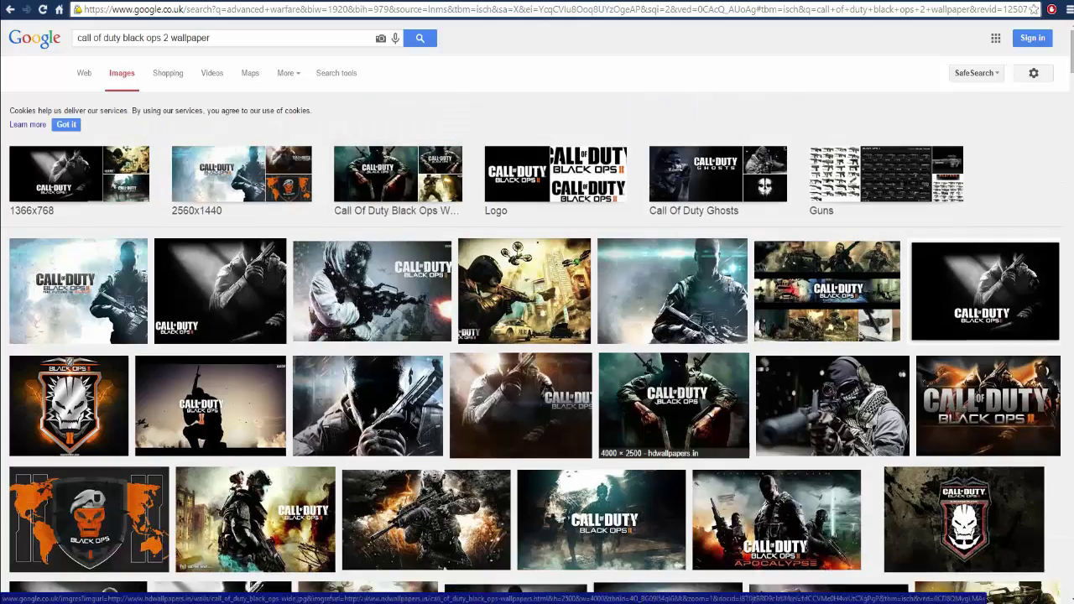
- Browse the Black Ops 2 wallpapers in Chrome and copy the 1920 × 1200 monochrome image of the seated soldier holding a pistol
click(671, 290)
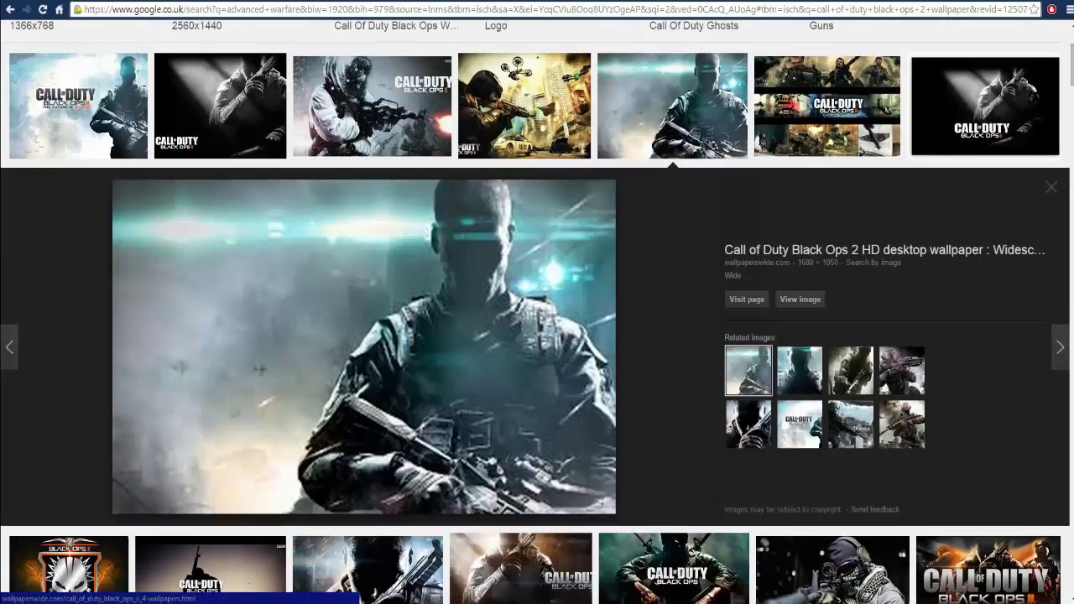
scroll(537, 312, down, 5)
click(76, 388)
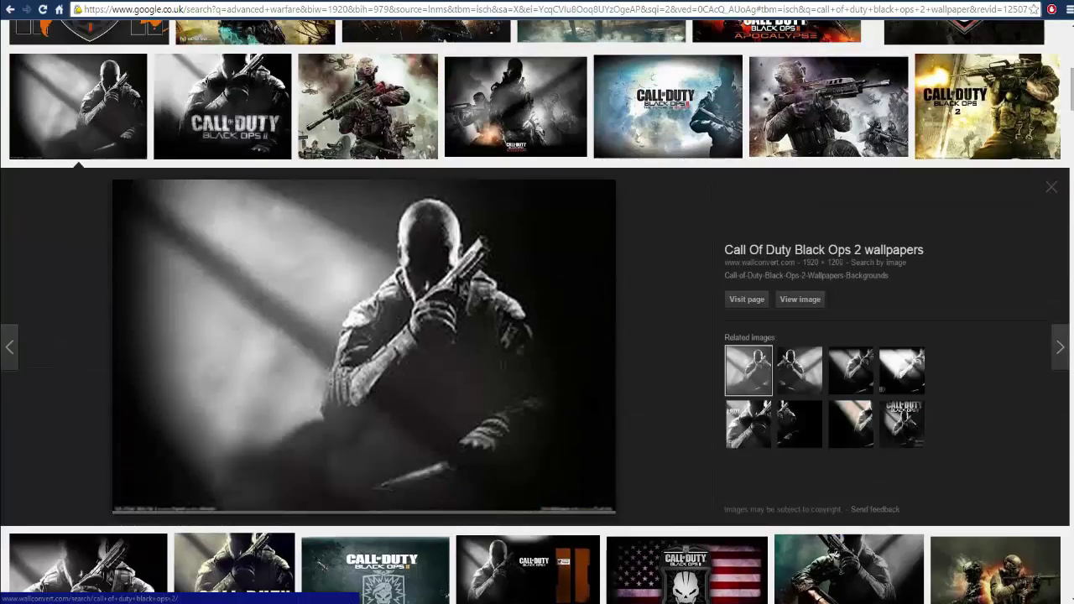
scroll(556, 306, down, 6)
scroll(556, 306, up, 6)
right_click(556, 307)
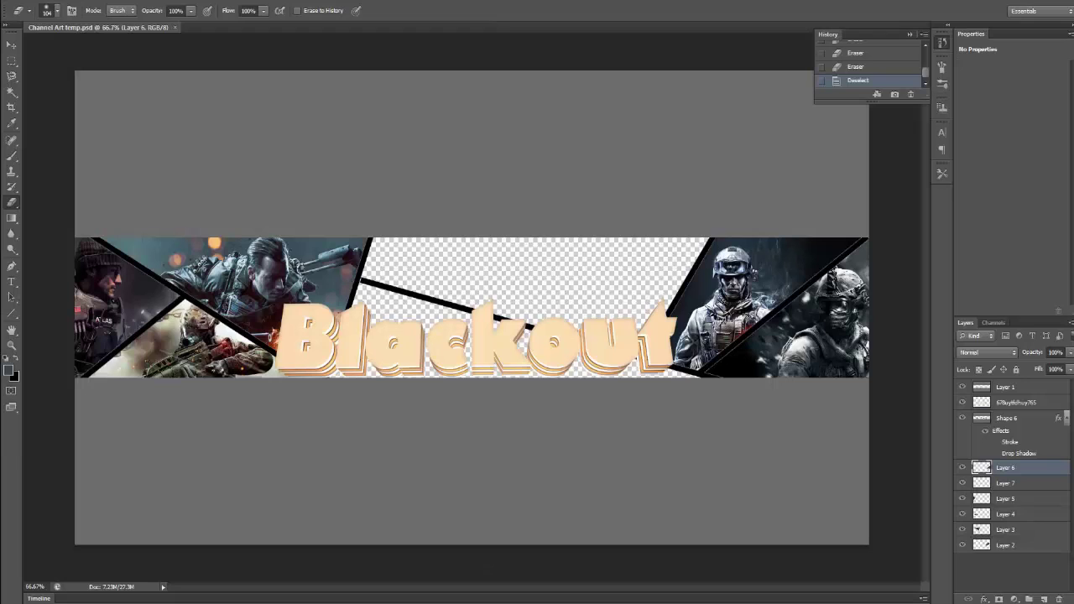
- Paste the Black Ops 2 soldier into the Photoshop banner and scale it to about 90% by 86% over the upper middle panel
key(ctrl+b)
key(Escape)
key(ctrl+v)
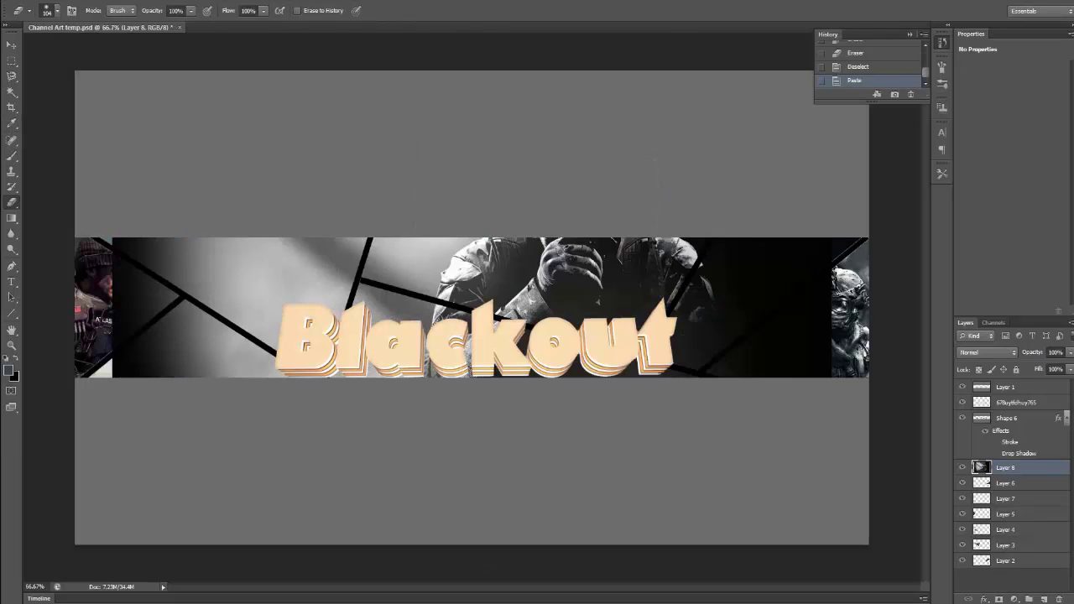
key(w)
click(645, 340)
key(ctrl+t)
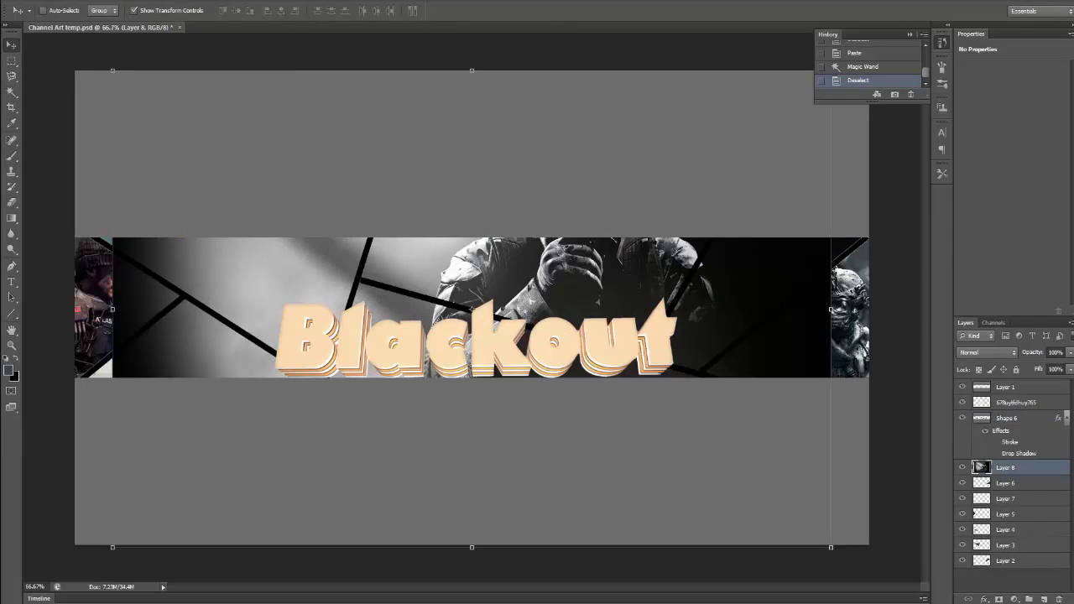
mouse_move(501, 316)
mouse_down()
mouse_move(252, 315)
mouse_move(502, 316)
mouse_up()
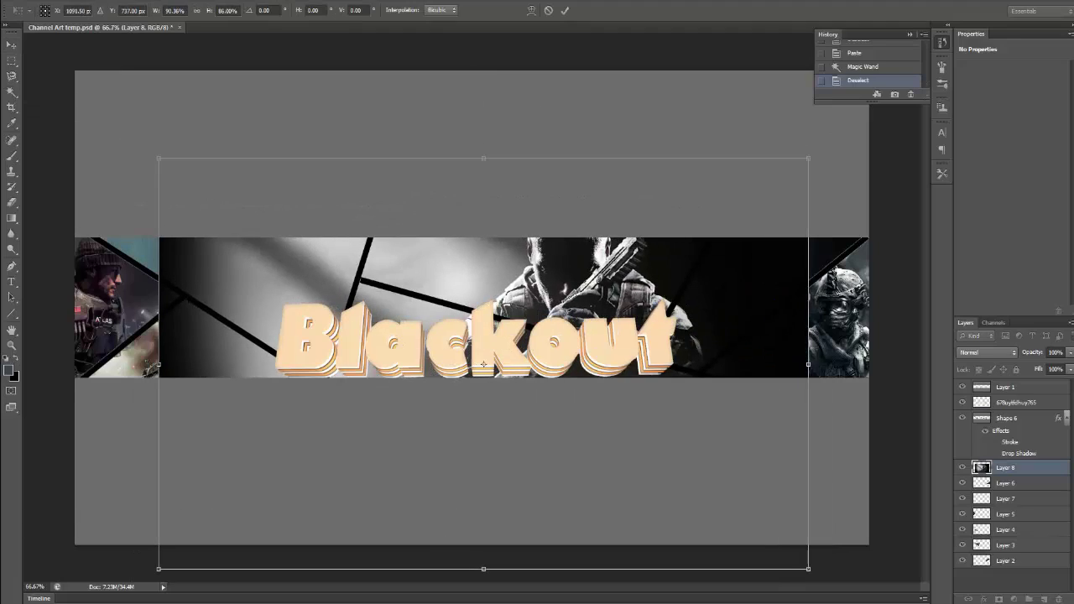
key(Return)
- Trim the Black Ops 2 image on Layer 8 to the upper middle panel using an inverted Magic Wand selection from Shape 6
click(520, 251)
right_click(531, 247)
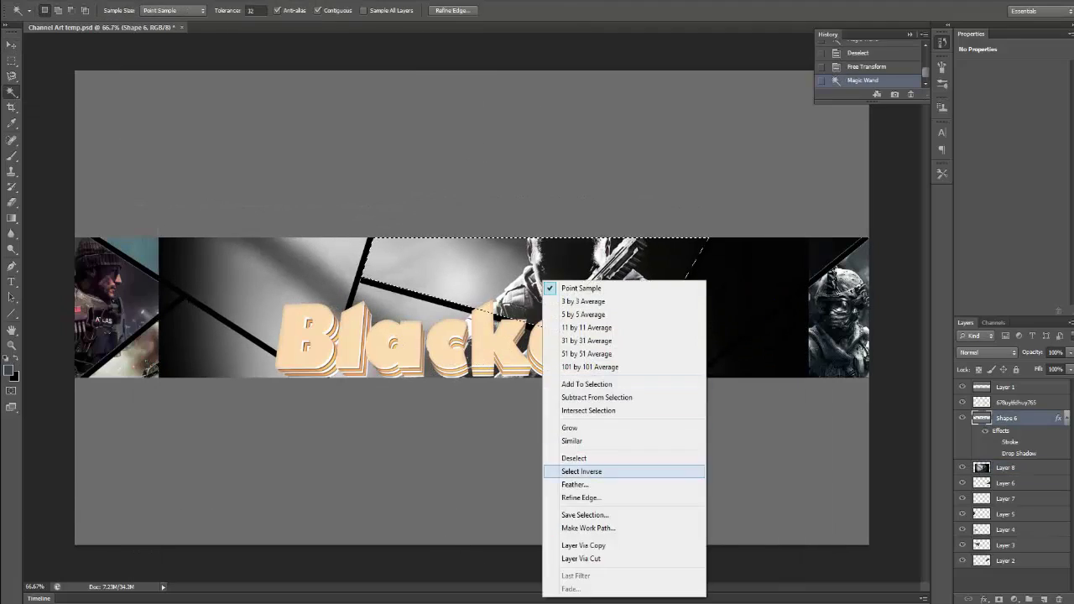
click(566, 472)
key(Delete)
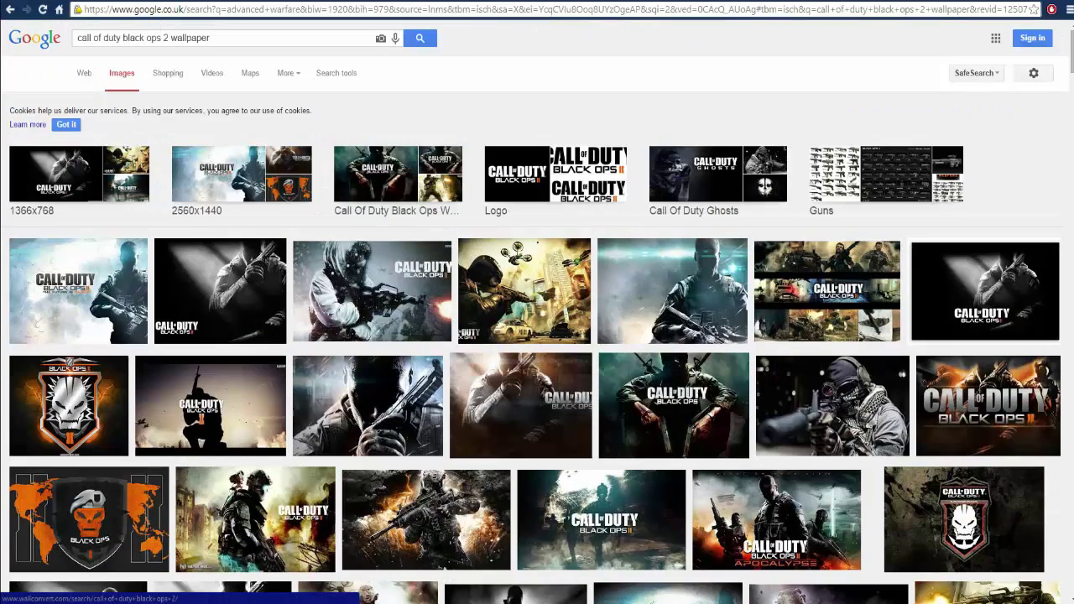
- Search Google Images in Chrome for "call of duty black ops 2 ZOMBIES wallpaper" and copy the image of the zombie before the bus
click(172, 37)
text(X)
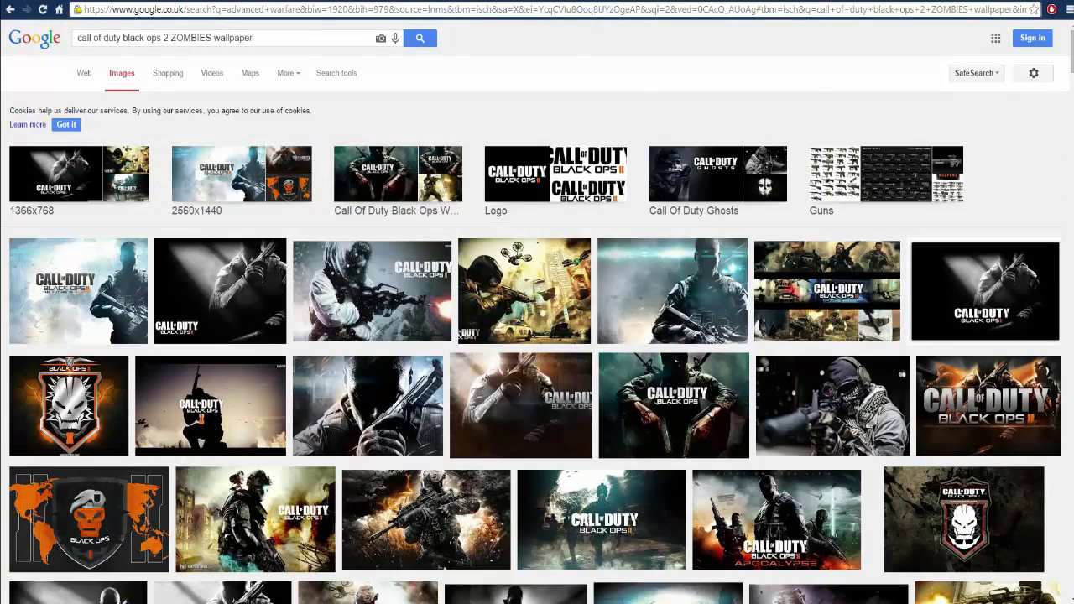
key(Return)
click(412, 202)
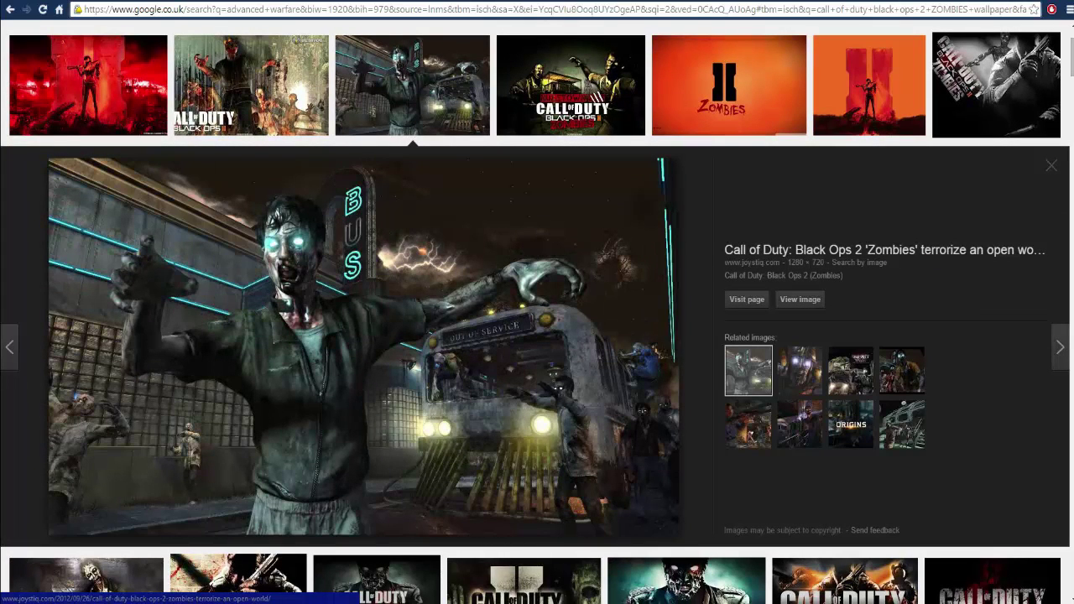
right_click(433, 214)
click(470, 369)
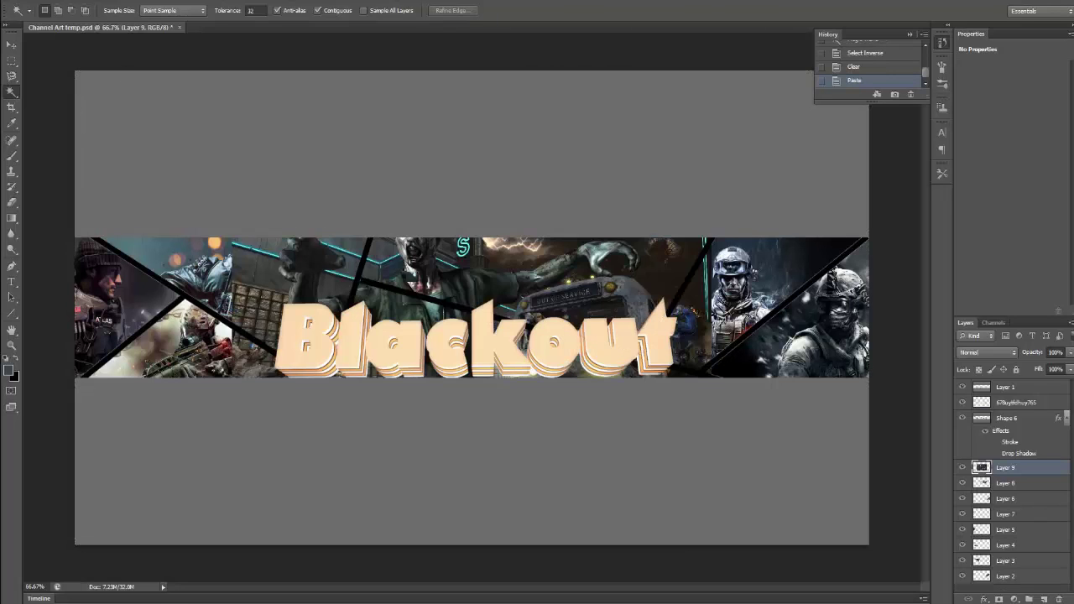
- Position the pasted zombie image over the lower middle panel in Photoshop and trim Layer 9 to that panel with an inverted Shape 6 selection
key(w)
click(470, 276)
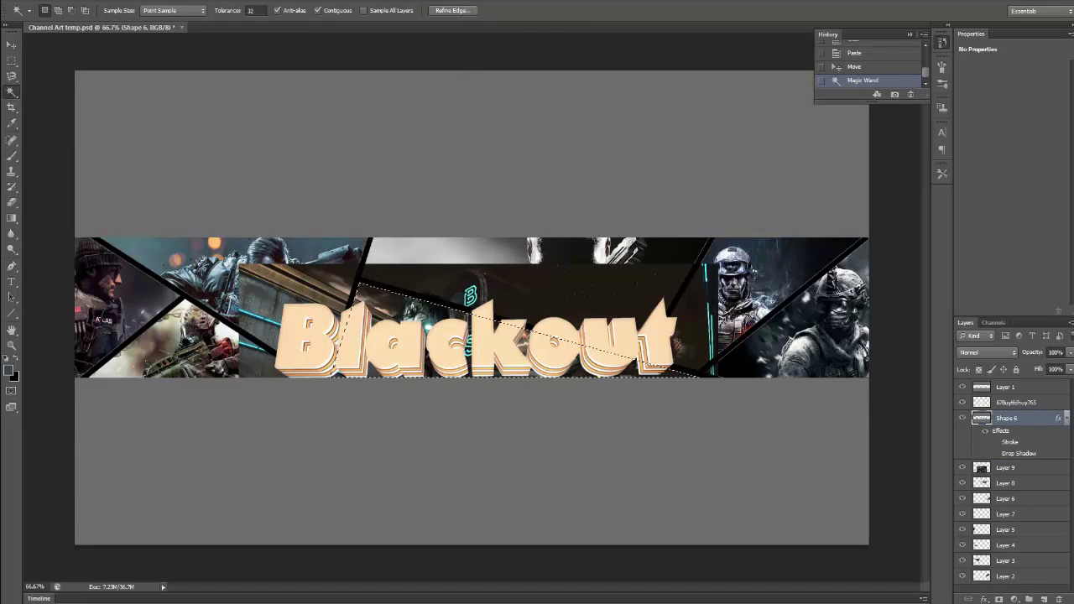
key(ctrl+shift+i)
key(Delete)
key(ctrl+d)
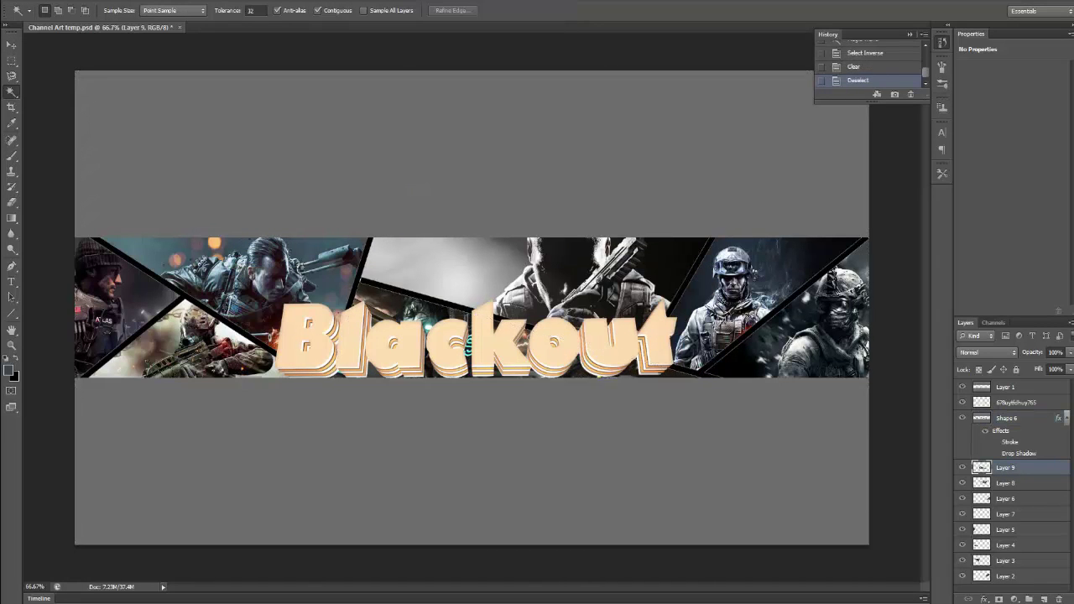
- Enable the Stroke and Drop Shadow layer styles on Shape 6 to outline the panel dividers in white
double_click(1040, 418)
drag(794, 241, 836, 253)
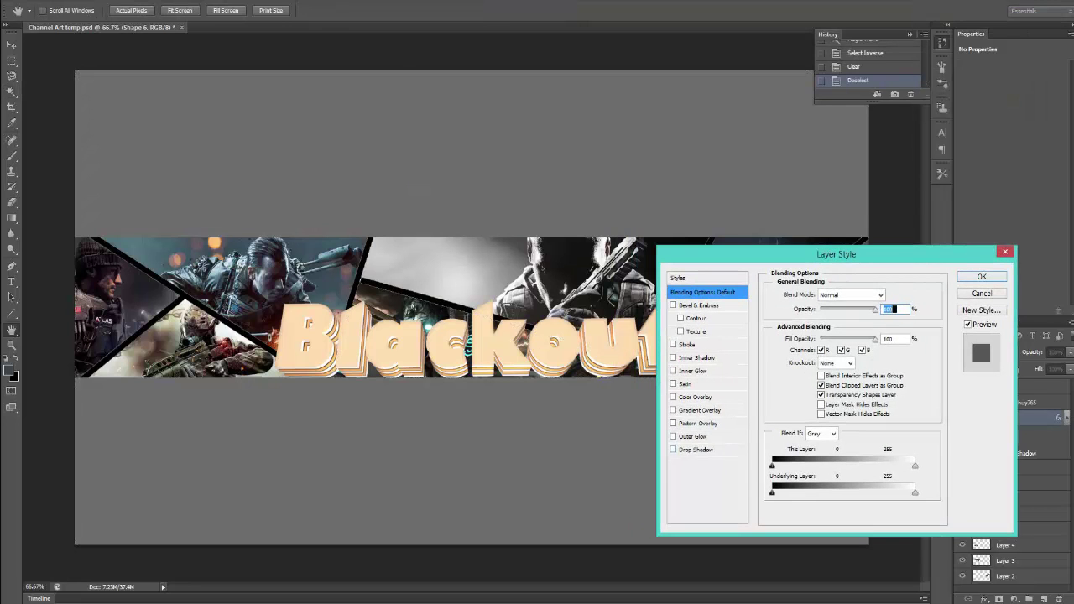
key(Return)
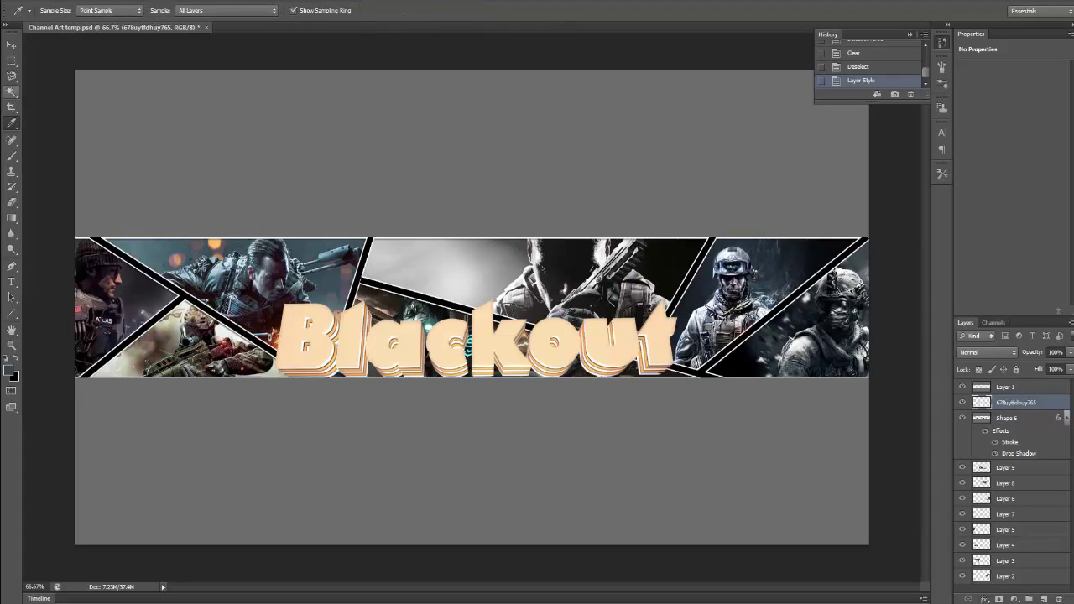
- Distress the Blackout text layer with the Eraser, using the 998 px and 1000 px textured brushes across the letters
key(e)
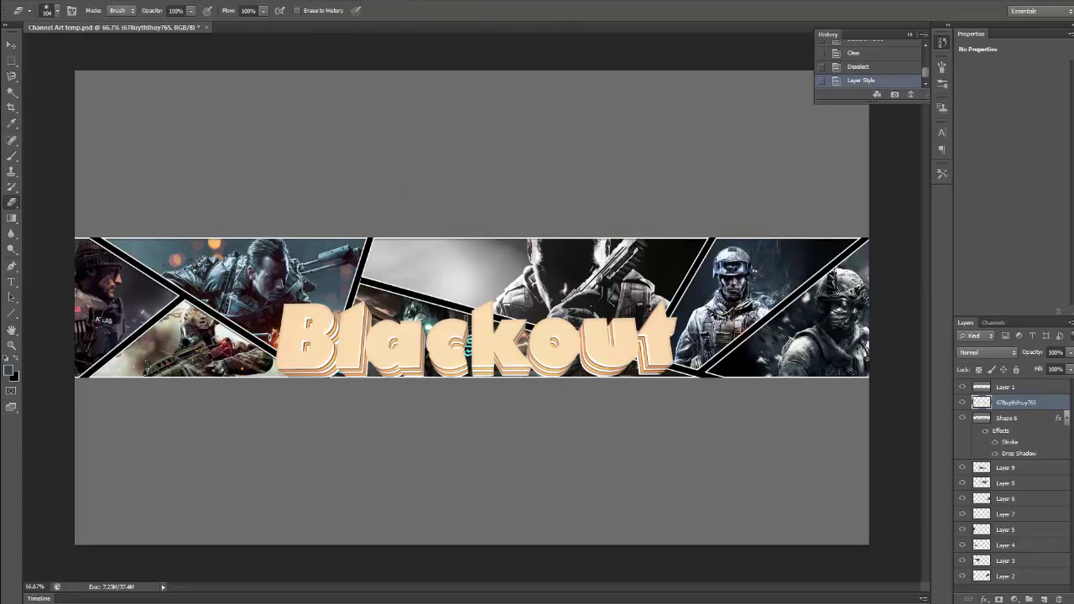
click(49, 10)
click(149, 28)
click(204, 403)
click(487, 220)
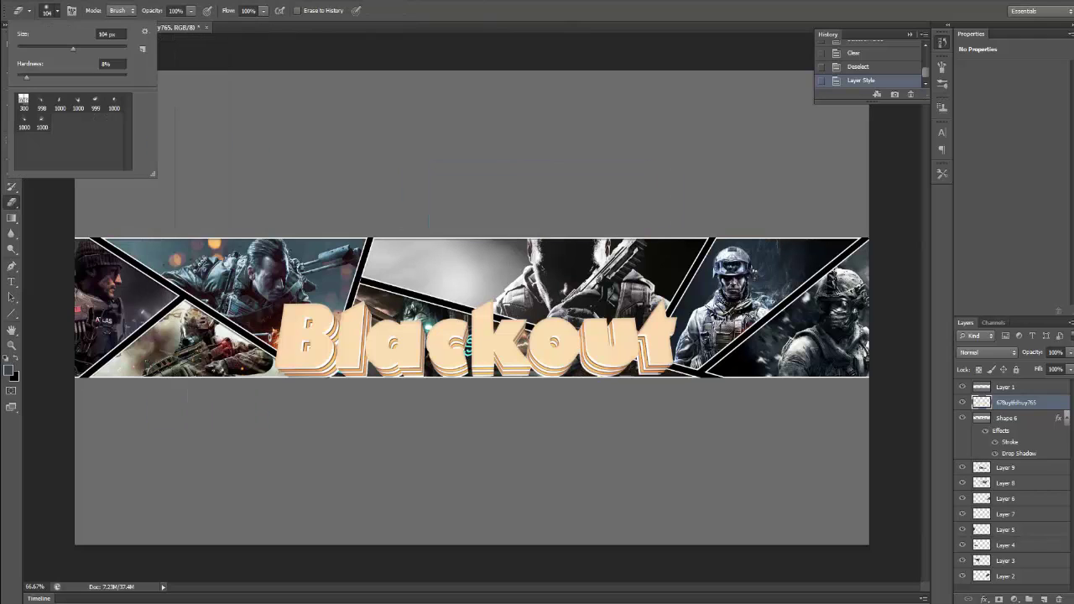
double_click(42, 104)
click(56, 10)
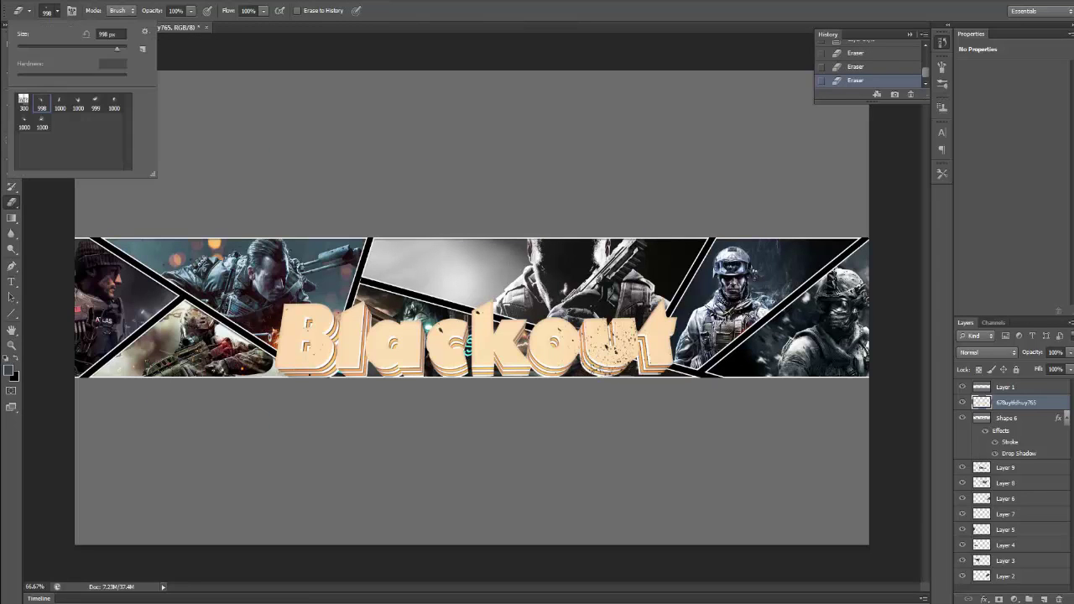
key(Escape)
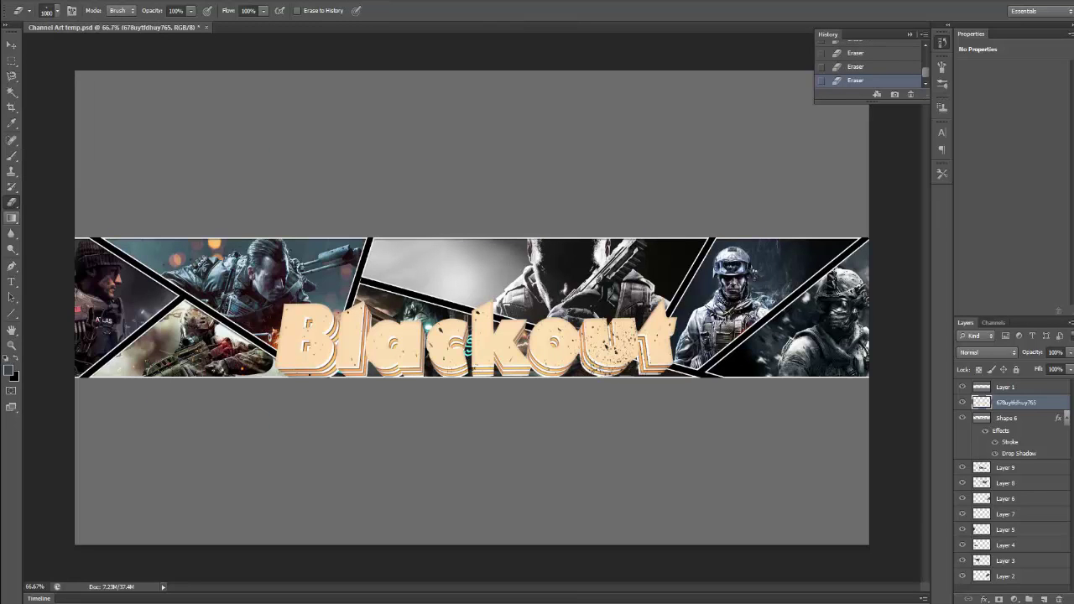
click(56, 10)
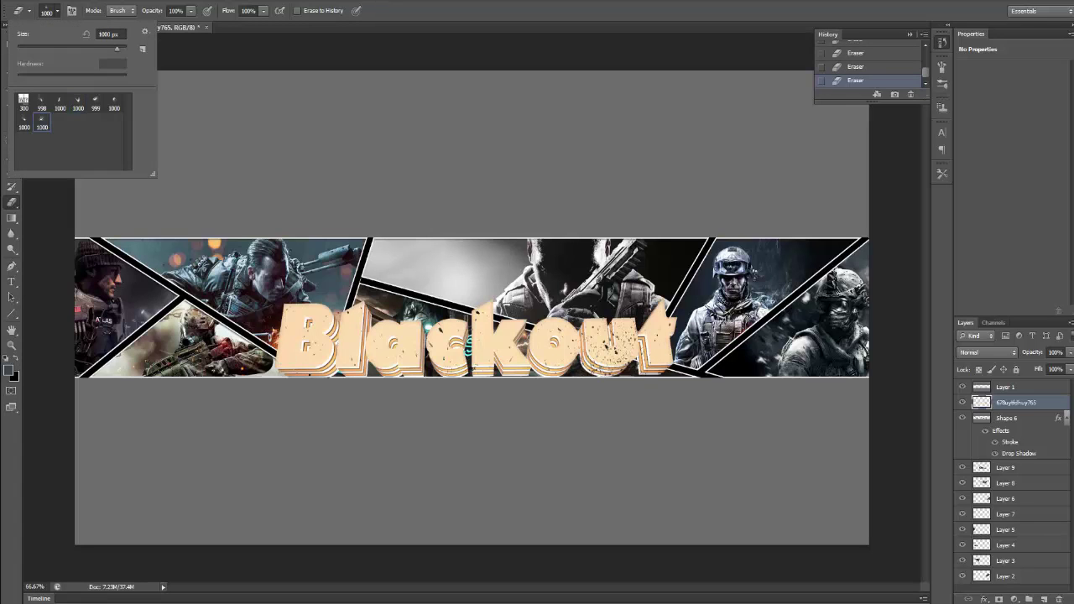
key(Escape)
key(ctrl+shift+alt+n)
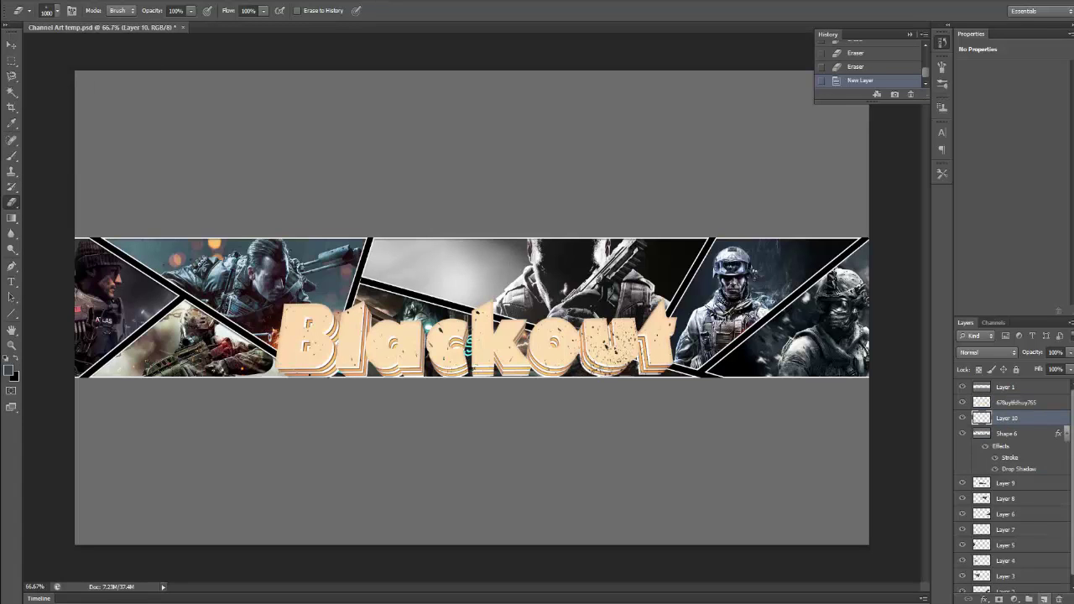
click(9, 370)
click(653, 288)
key(Return)
key(b)
click(56, 10)
click(145, 31)
click(200, 404)
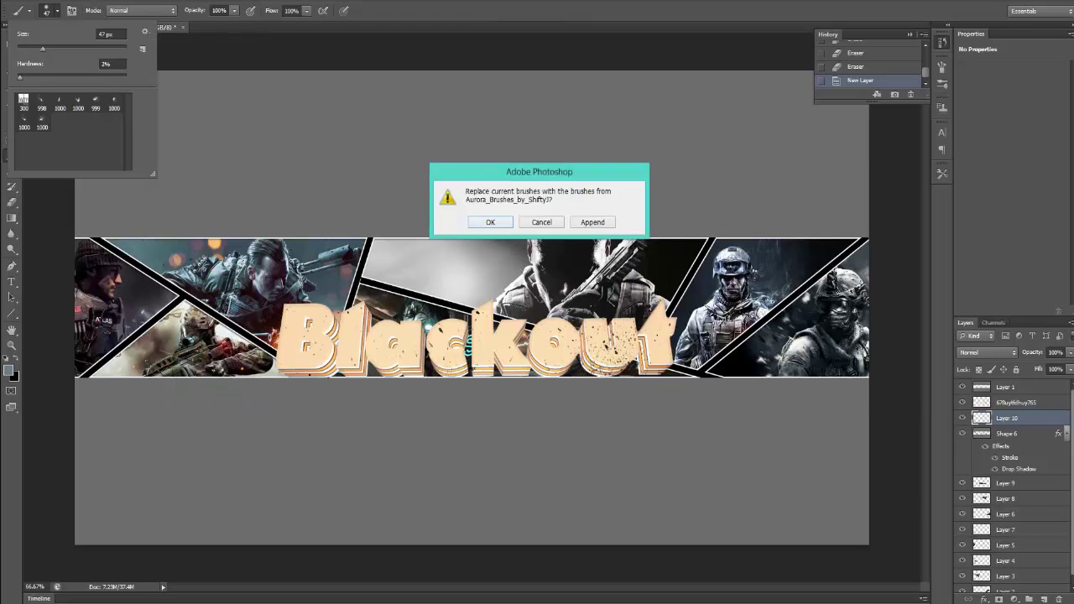
key(Return)
click(422, 279)
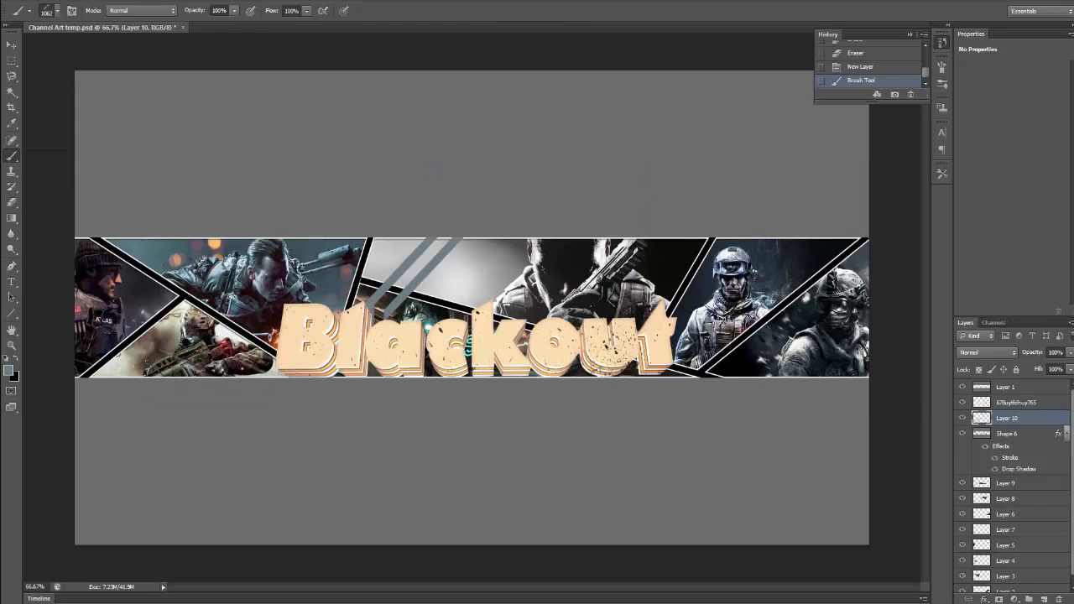
click(56, 10)
double_click(59, 101)
click(503, 269)
key(ctrl+z)
key(Delete)
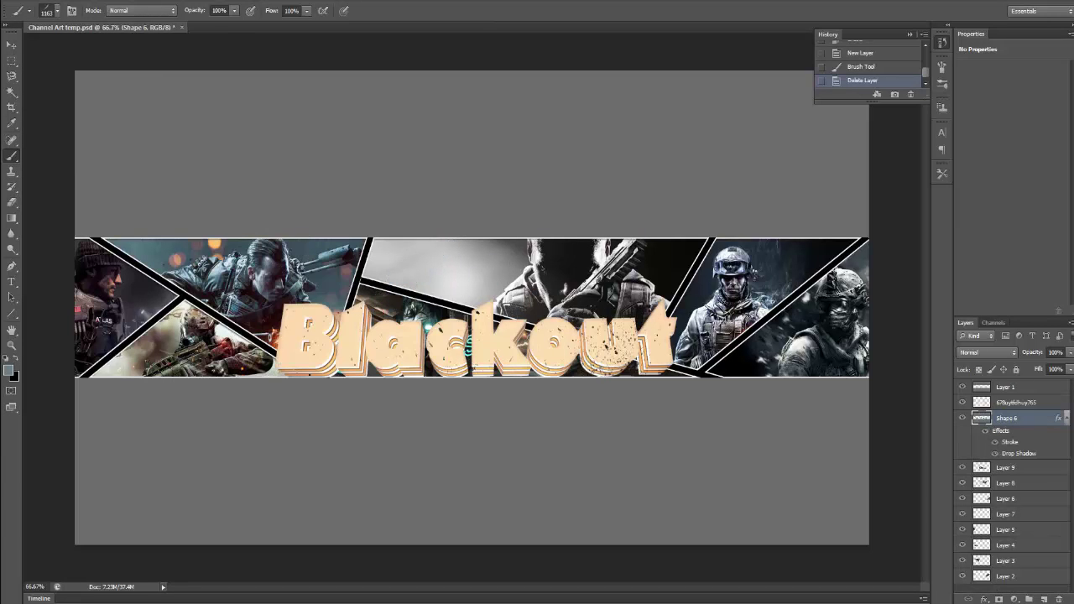
- Add a new layer beneath the Blackout text layer and apply an Inner Shadow style to it
click(1015, 402)
click(56, 10)
click(1044, 598)
key(ctrl+[)
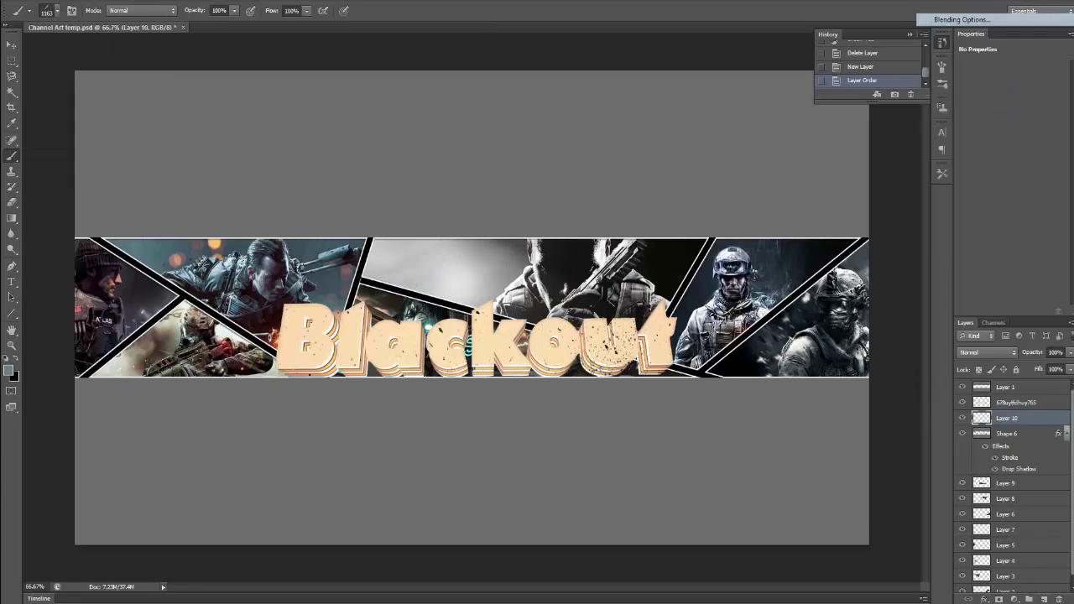
double_click(1040, 417)
key(Return)
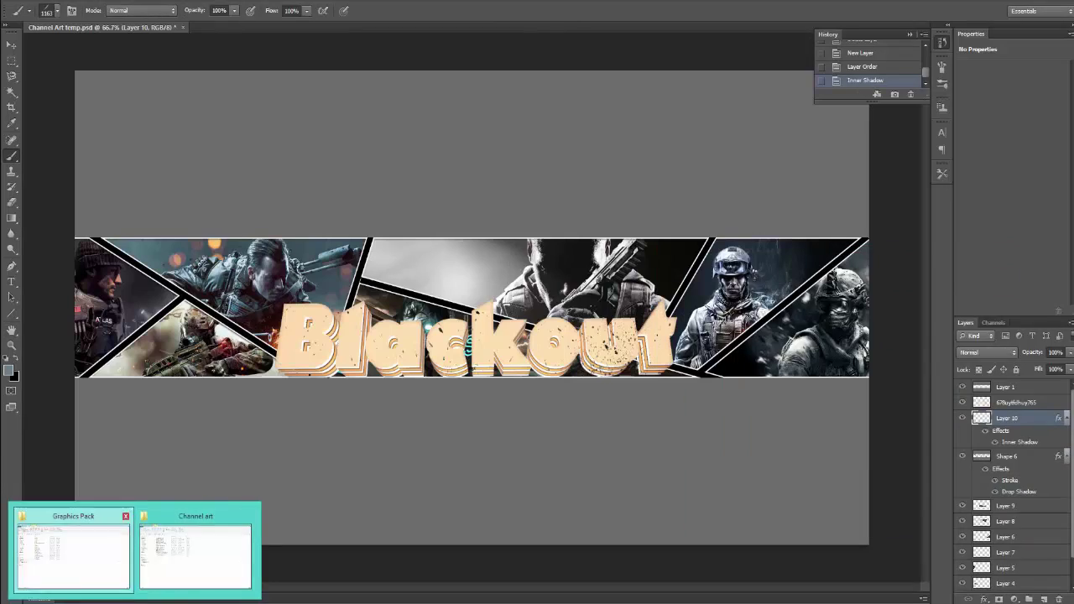
click(55, 546)
click(658, 331)
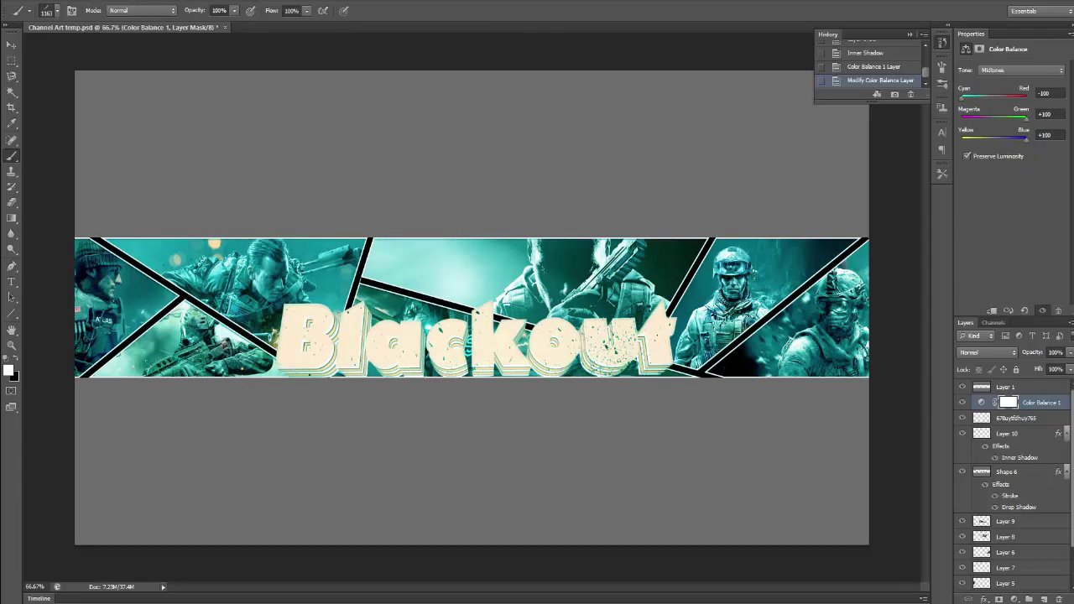
- Delete the Color Balance adjustment layer and the orange Blackout text layer from the banner
key(Delete)
key(Delete)
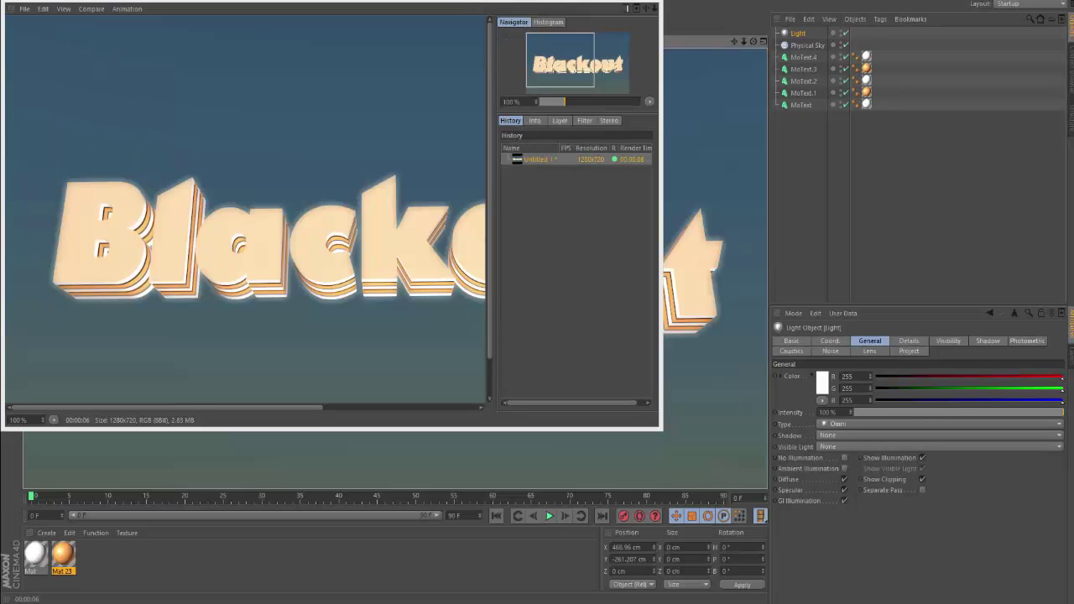
- In Cinema 4D, change the orange Mat 23 material's colour to light blue, RGB 92, 200, 255
click(867, 92)
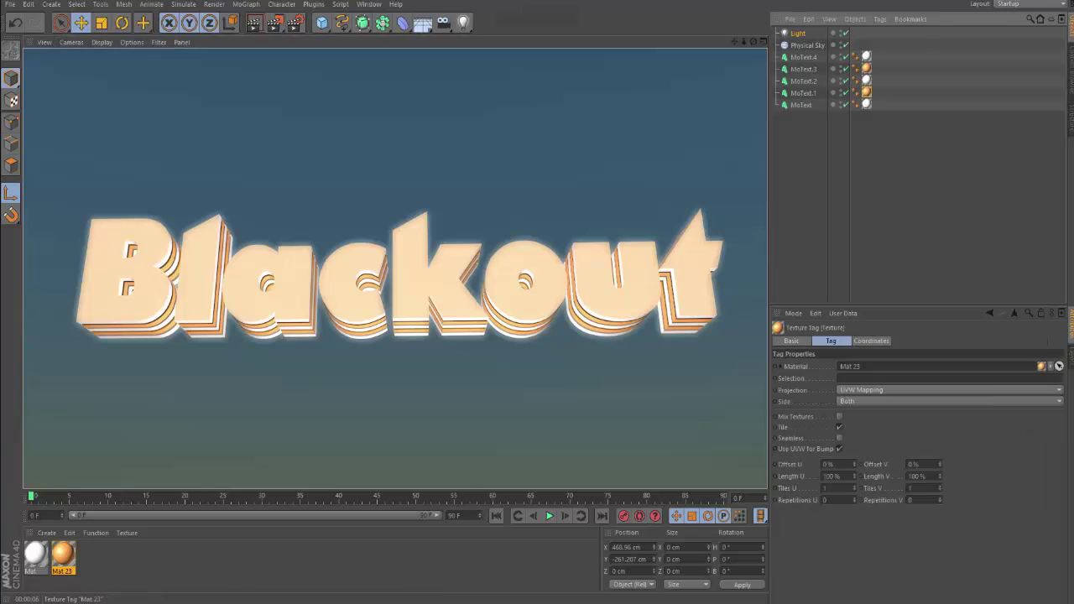
click(63, 554)
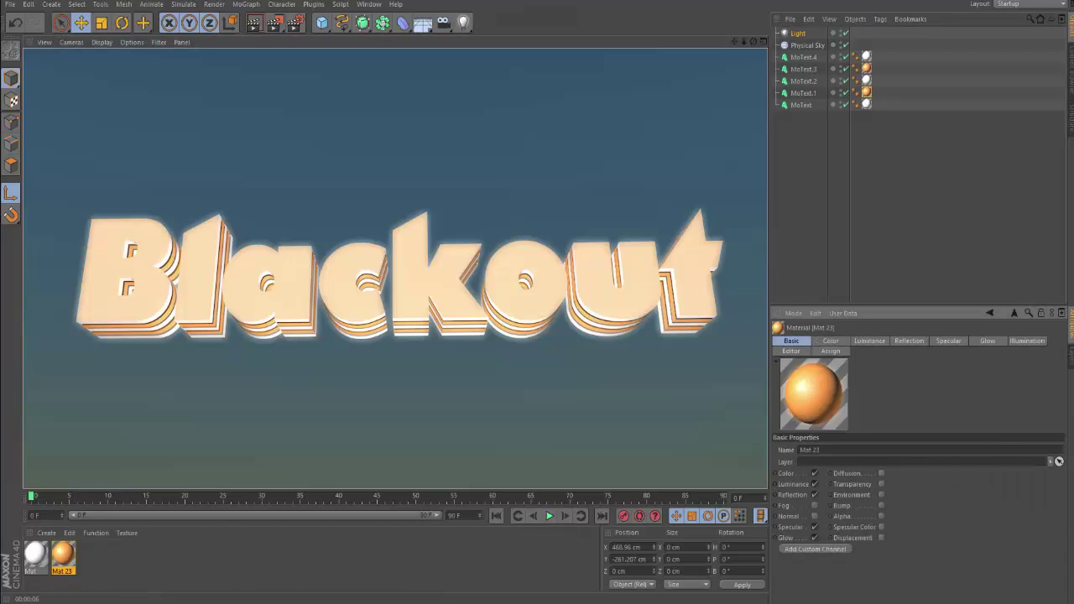
click(830, 340)
click(818, 445)
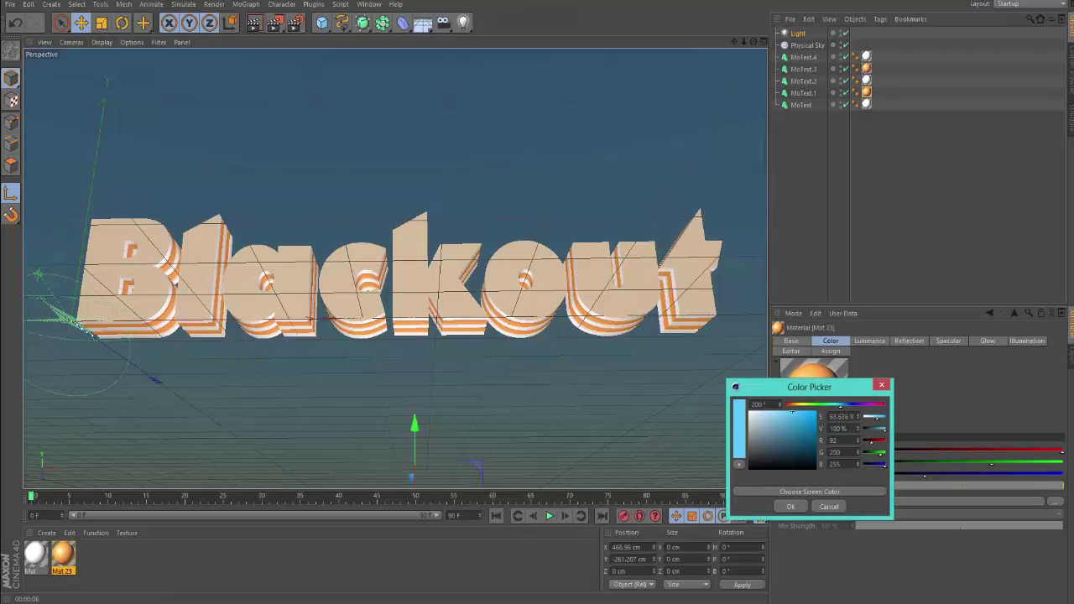
key(Return)
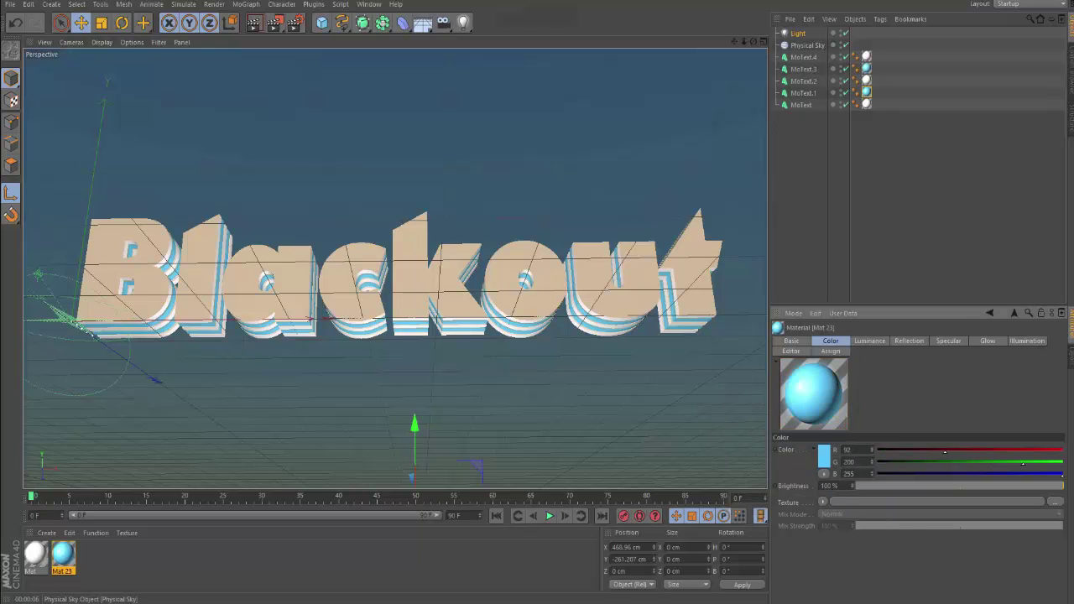
- Delete the Physical Sky object and place a new light in front of the Blackout letters, at about X 350 cm, Z -102 cm
click(807, 45)
drag(63, 553, 830, 46)
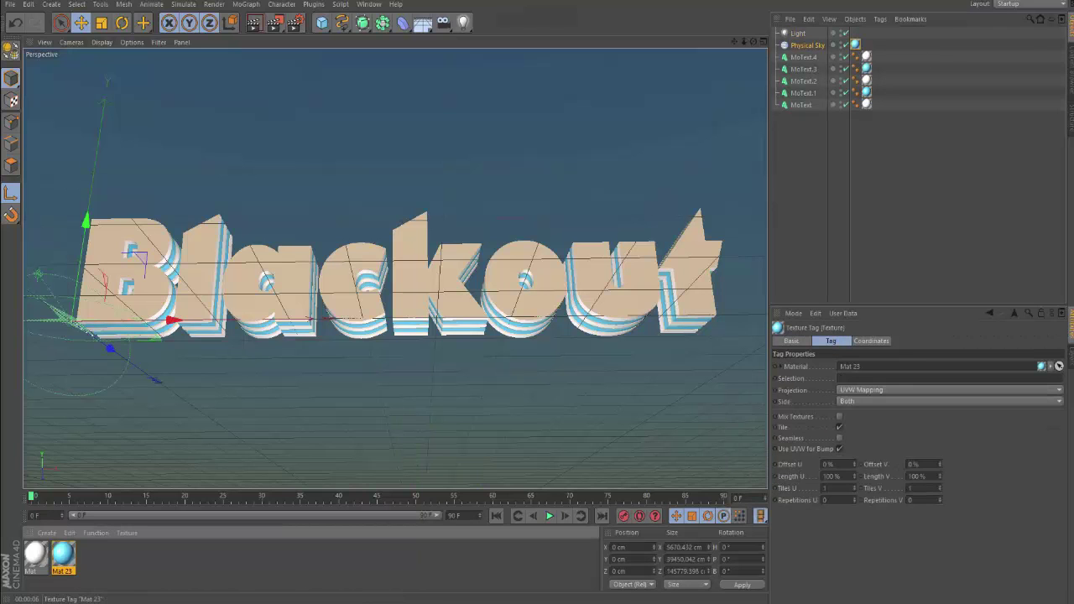
key(Delete)
click(462, 23)
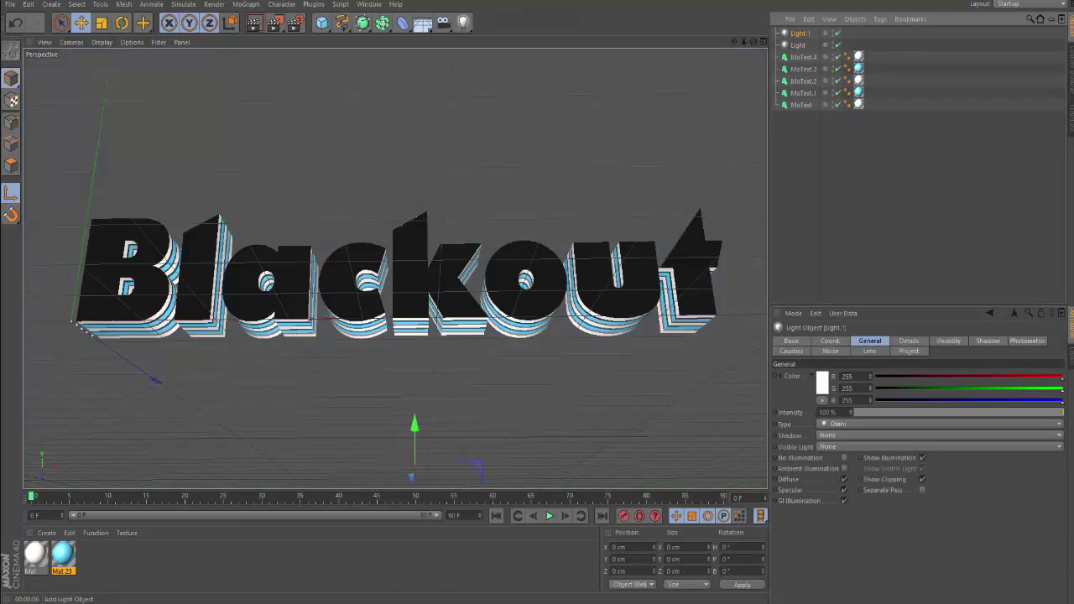
drag(412, 453, 322, 302)
- Reduce the new light's intensity to 68% and render the Blackout text in the Picture Viewer
click(275, 23)
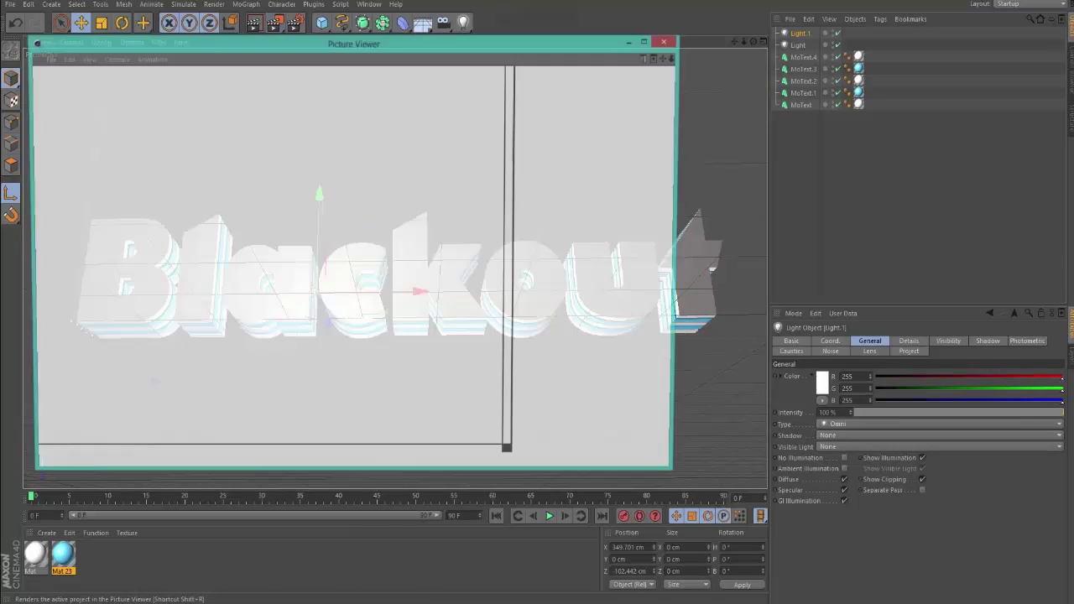
right_click(460, 254)
key(Escape)
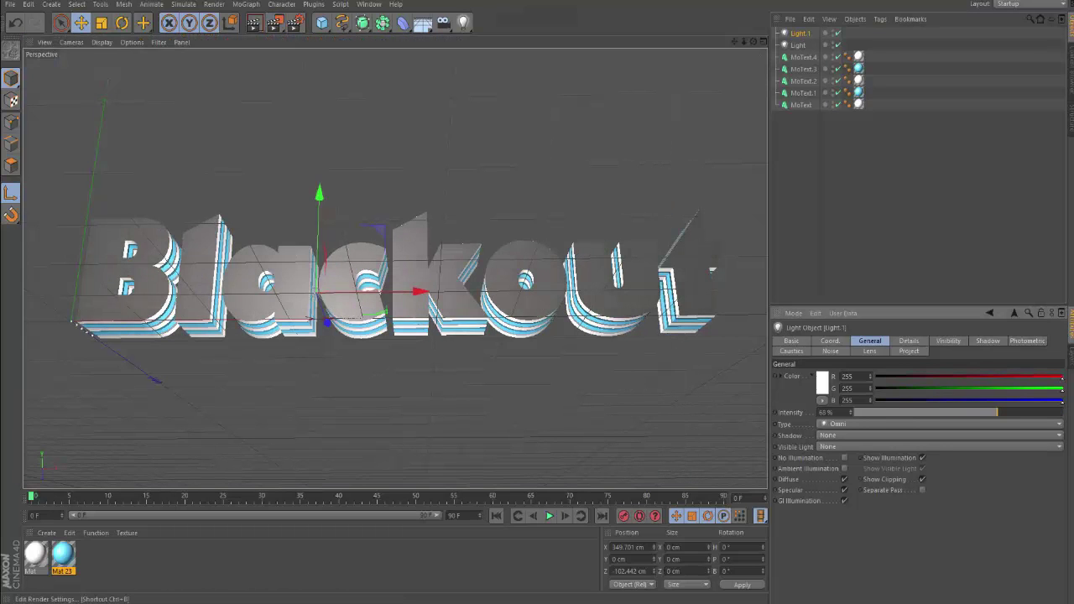
key(ctrl+b)
click(511, 39)
key(ctrl+r)
click(275, 23)
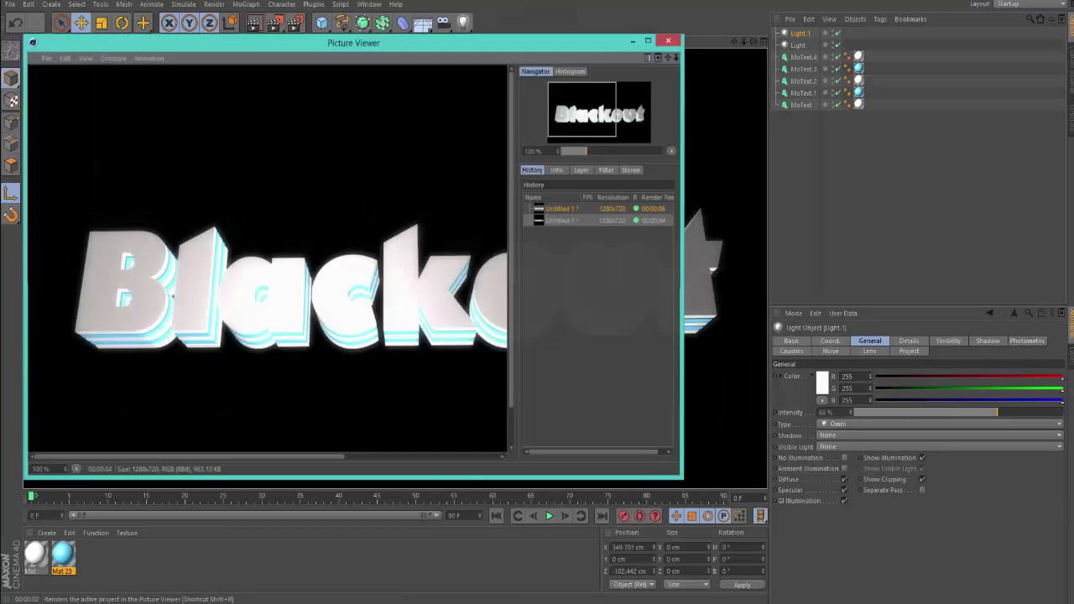
- Save the latest Picture Viewer render of the Blackout text as an image file named ertjk
right_click(410, 301)
right_click(592, 233)
click(637, 359)
key(Return)
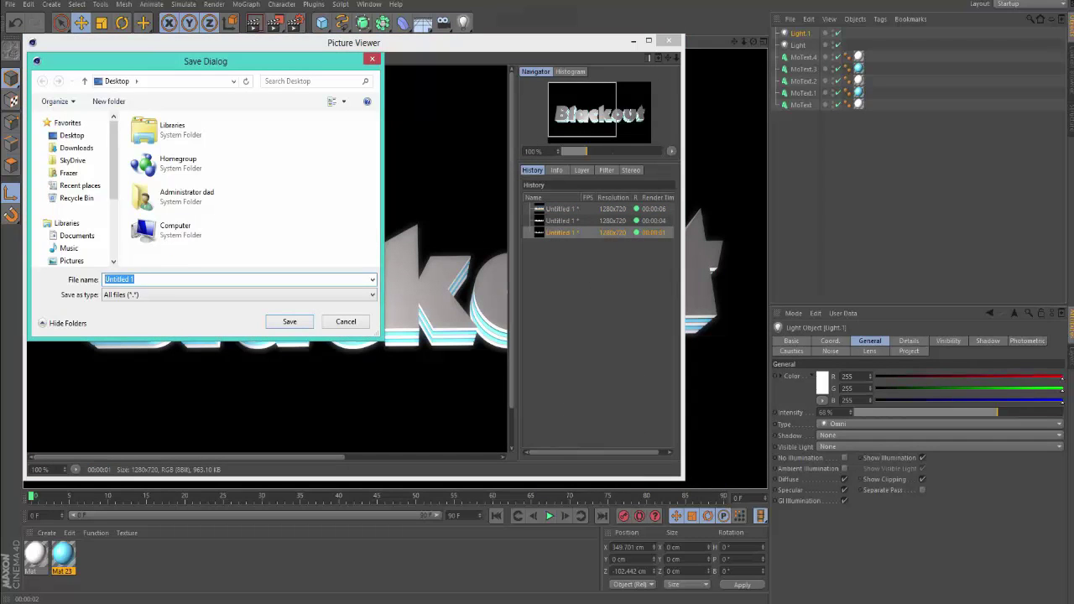
key(Return)
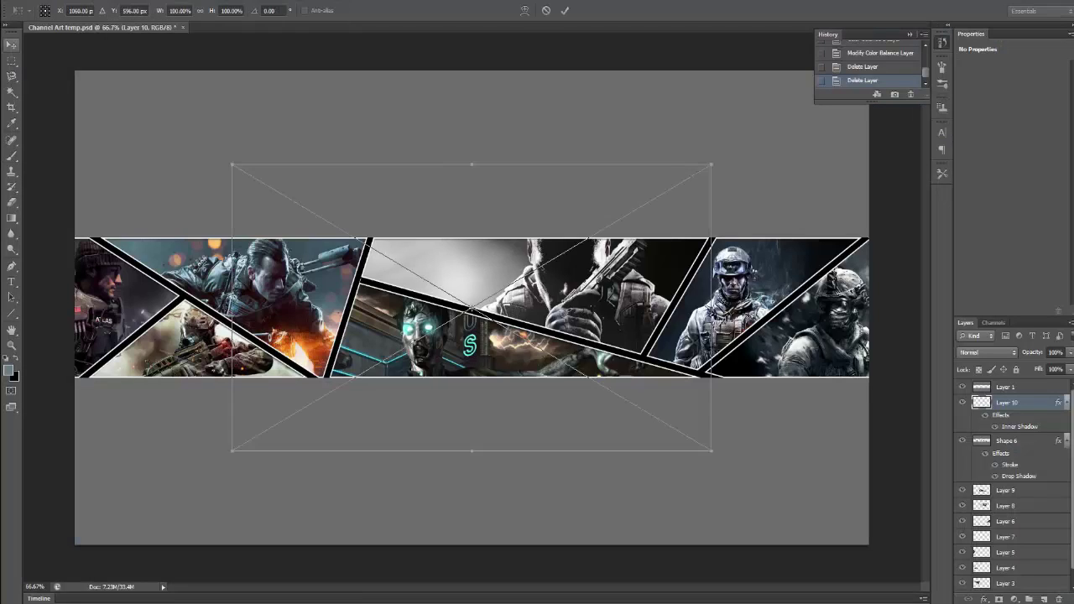
- Place the ertjk render in the Photoshop banner, rasterize its layer and clear the black background using a Magic Wand selection
key(Return)
key(w)
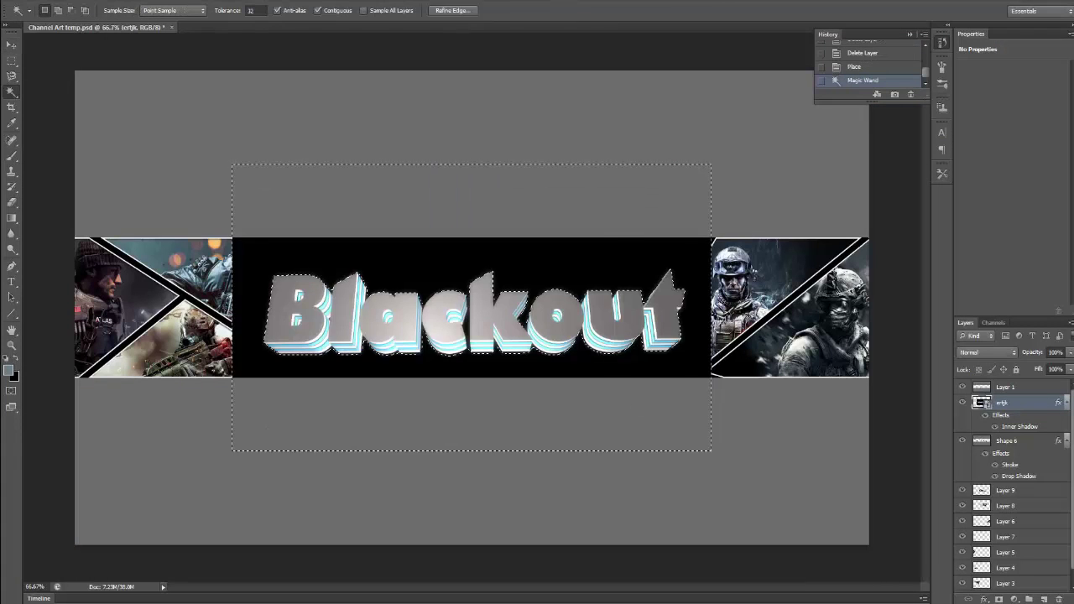
right_click(980, 402)
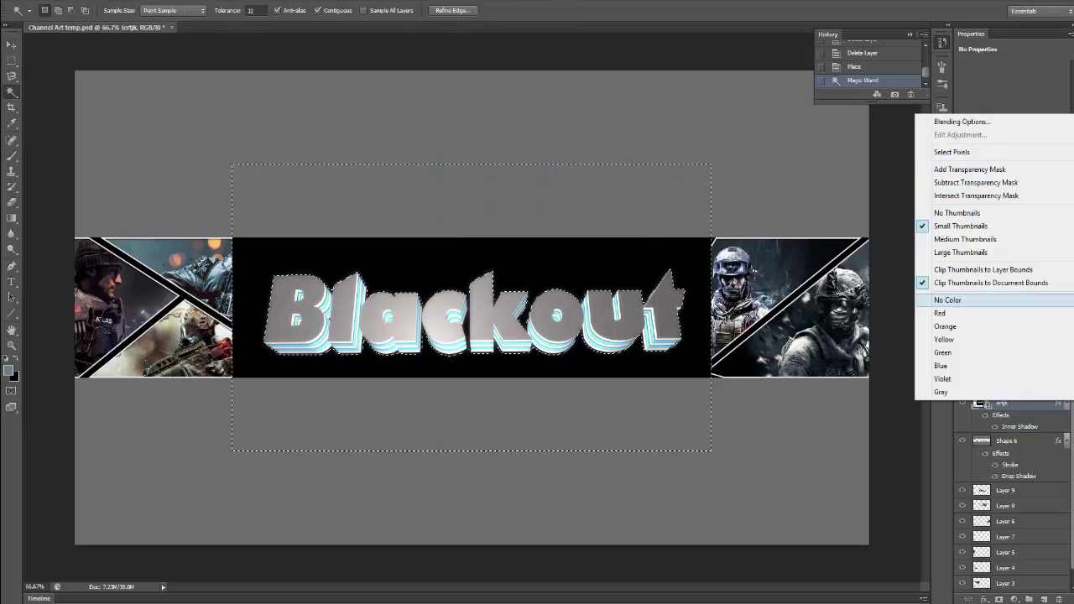
right_click(1002, 403)
click(915, 311)
key(Delete)
- Turn off the Inner Shadow style on the ertjk layer and clear the selection
right_click(1001, 402)
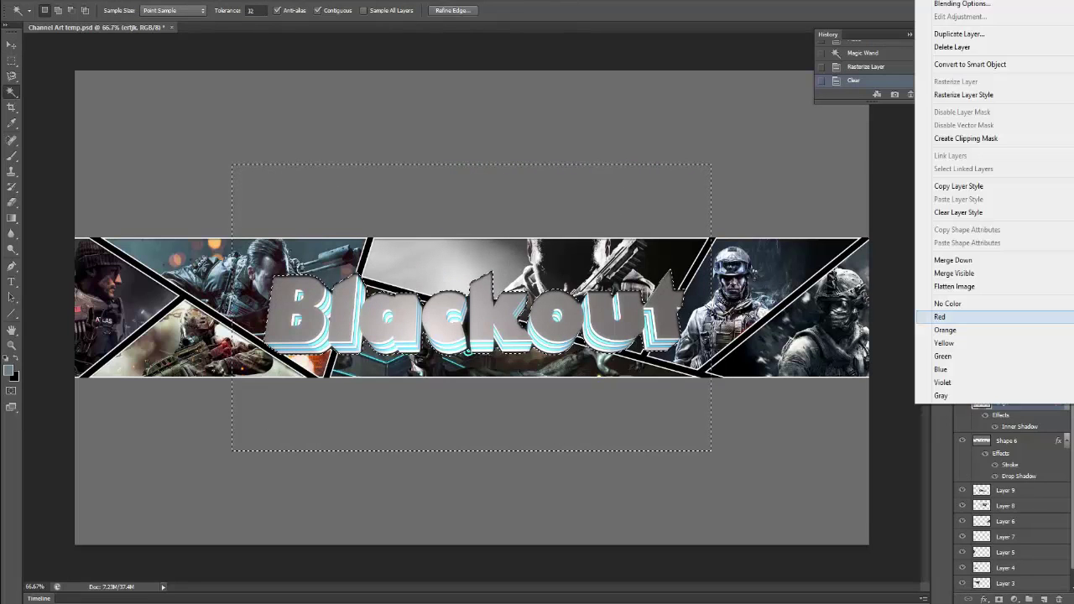
click(962, 4)
click(975, 283)
key(ctrl+d)
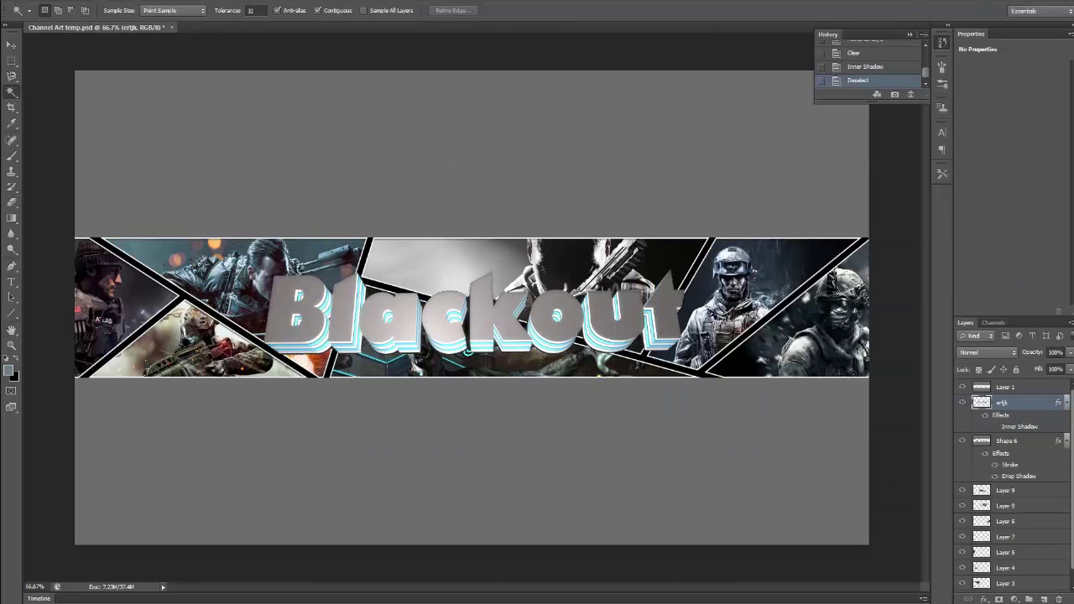
- Isolate the ertjk layer to clear leftover black patches around the letters, and move the Blackout text down to the banner's lower edge
alt+click(962, 403)
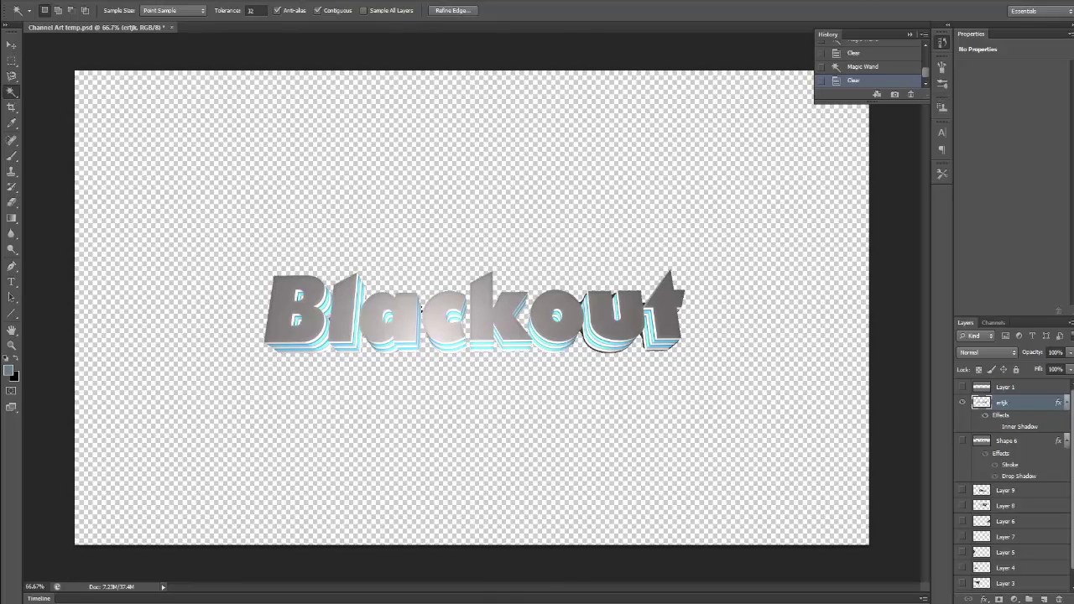
click(421, 309)
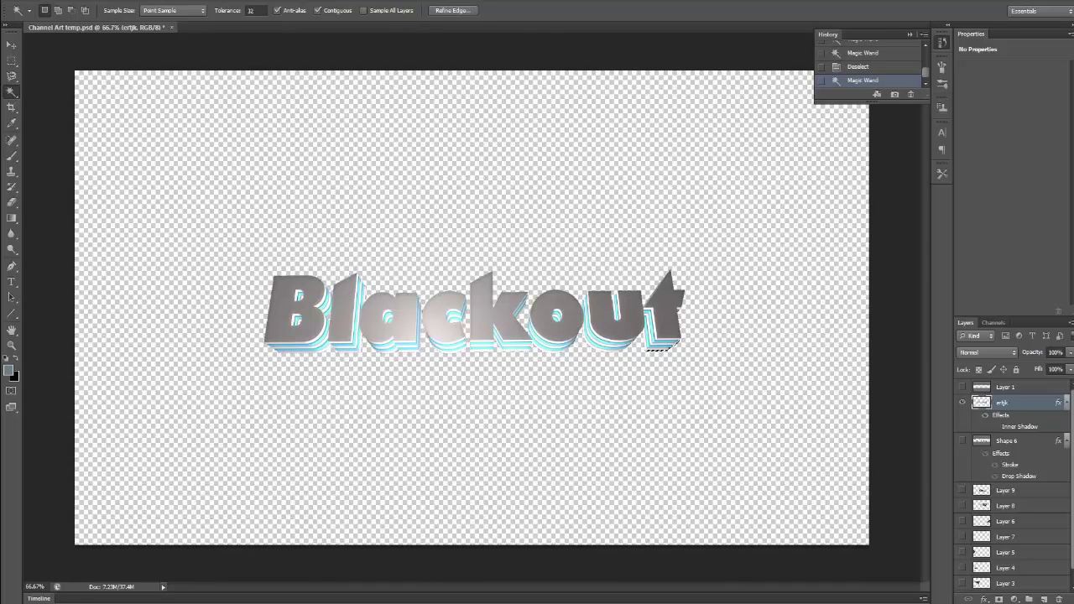
key(ctrl+d)
right_click(962, 402)
click(973, 422)
key(v)
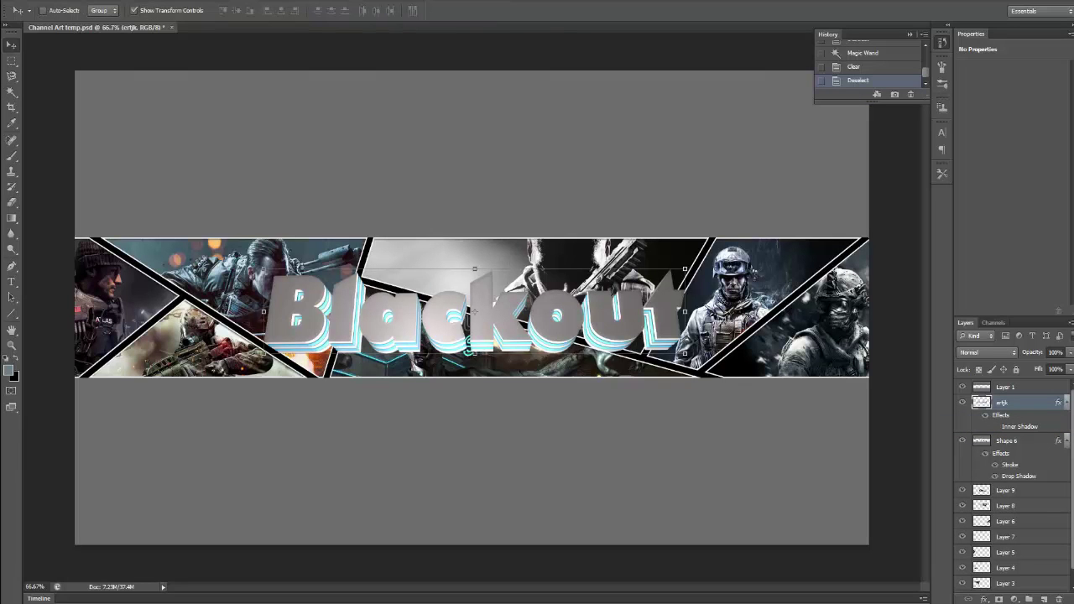
drag(469, 314, 470, 340)
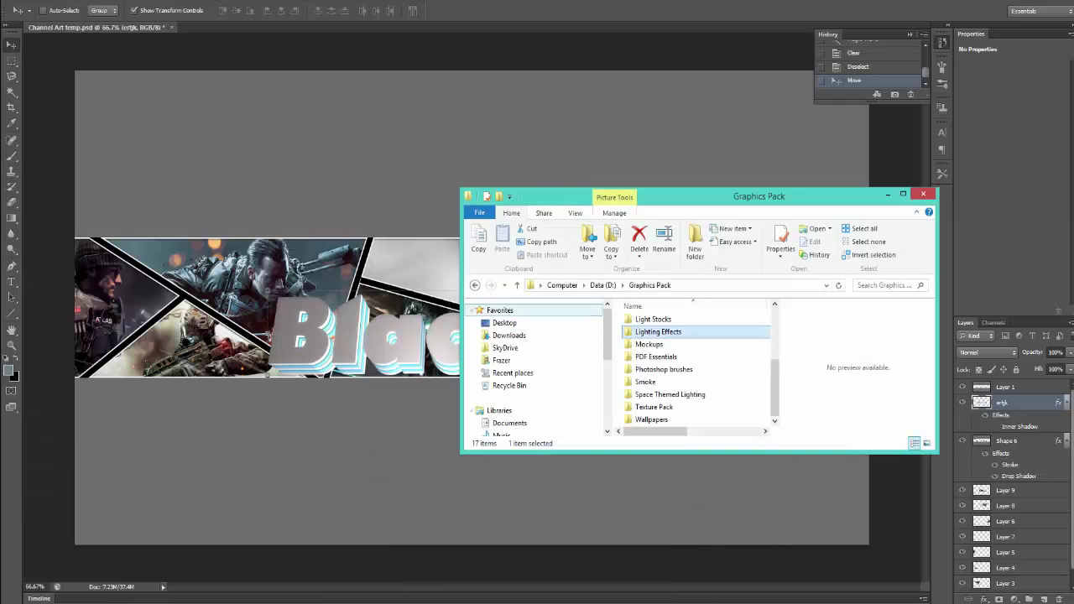
- Place image 1 from the Light Stocks folder into the banner, rotate it about 45 degrees and set its blend mode to Screen
key(Return)
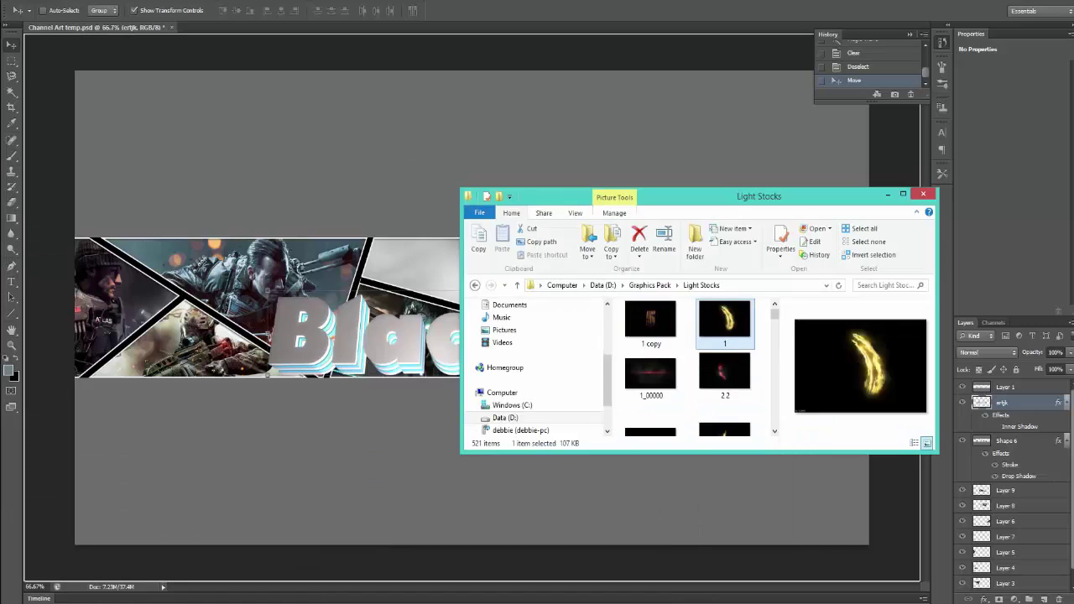
drag(724, 319, 474, 285)
drag(633, 159, 453, 121)
click(987, 353)
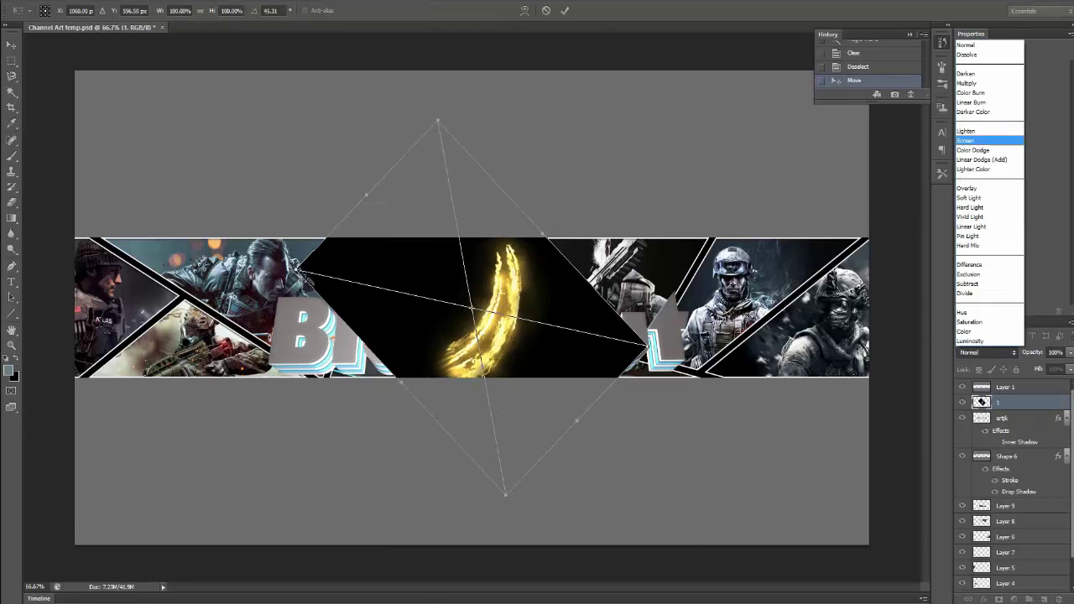
click(973, 148)
- Rotate the yellow light streak further, position it beside the letter t and move its layer beneath the ertjk text layer
drag(591, 319, 759, 323)
drag(827, 268, 801, 386)
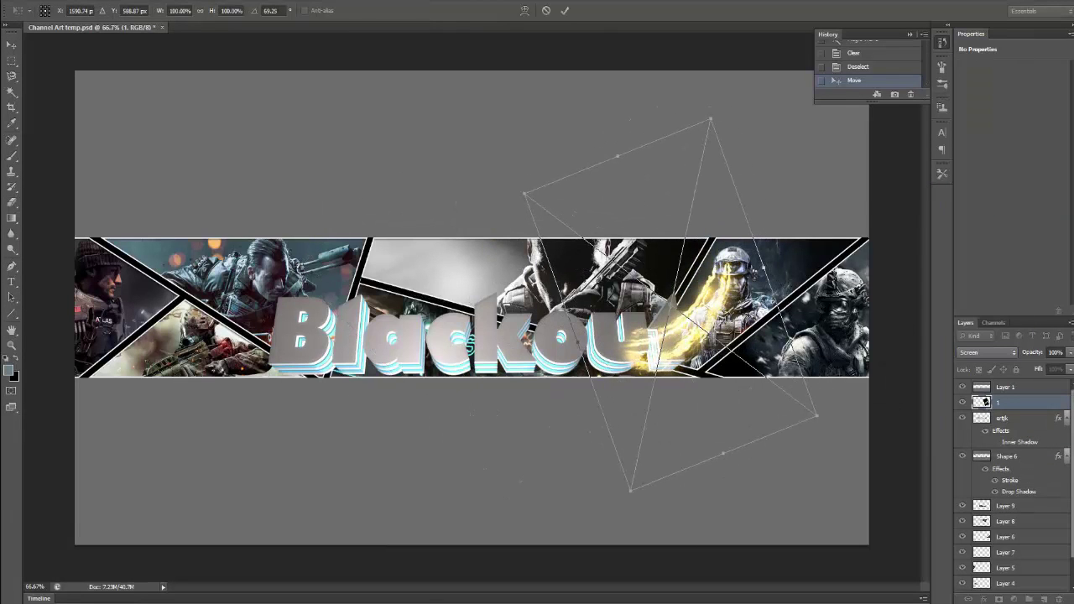
key(Return)
key(ctrl+bracketleft)
drag(696, 352, 743, 344)
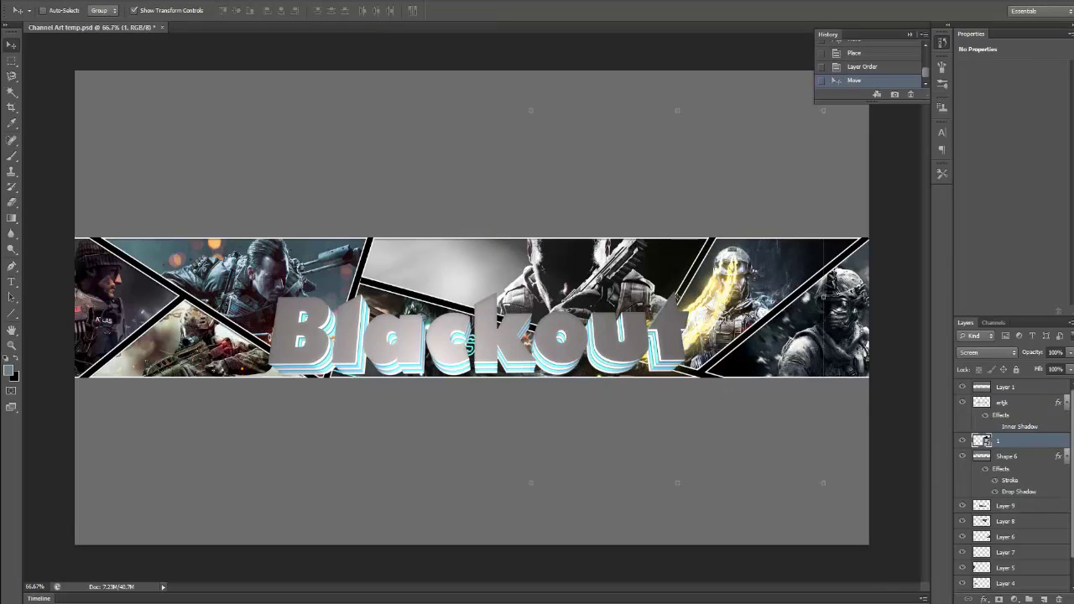
- Duplicate the yellow light streak layer 1
right_click(1007, 441)
click(956, 52)
key(Return)
right_click(830, 492)
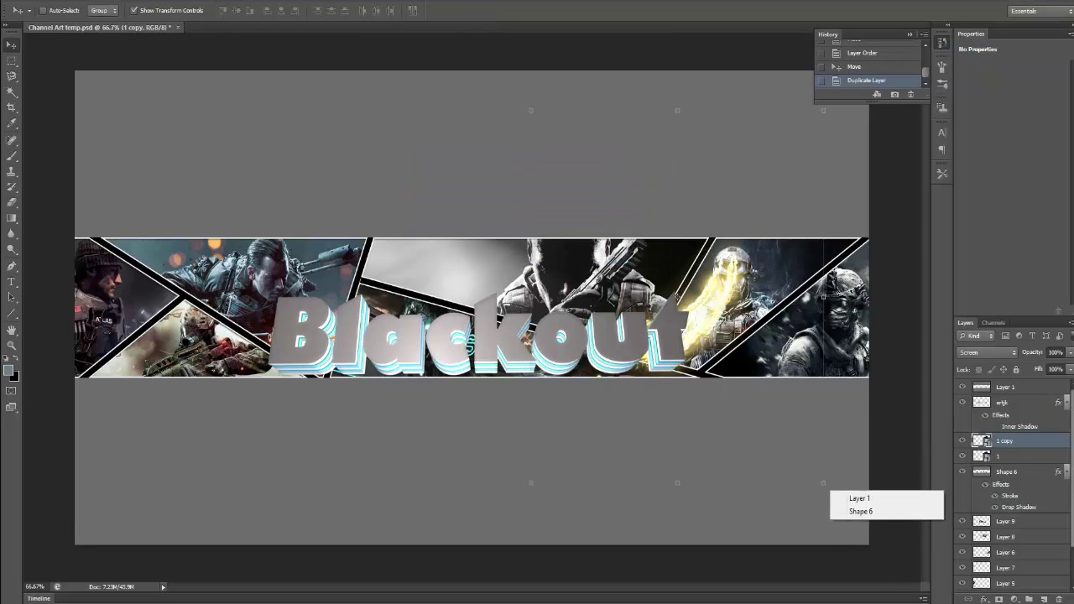
key(Escape)
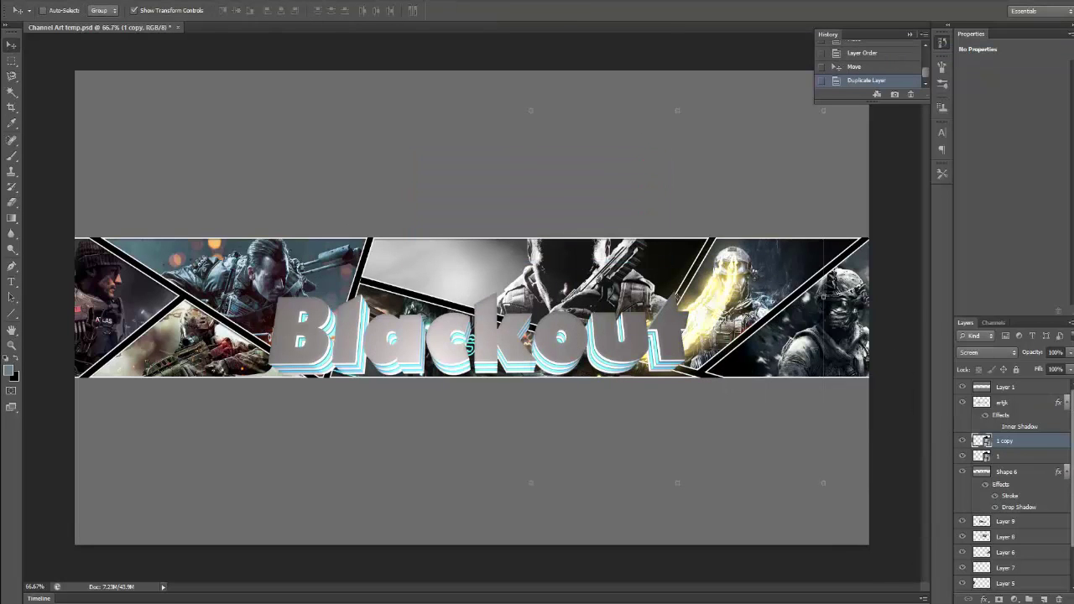
- Flip and rotate the copied light streak with Free Transform so it curves outward beside the letter B
key(ctrl+t)
drag(801, 420, 498, 317)
drag(676, 296, 220, 328)
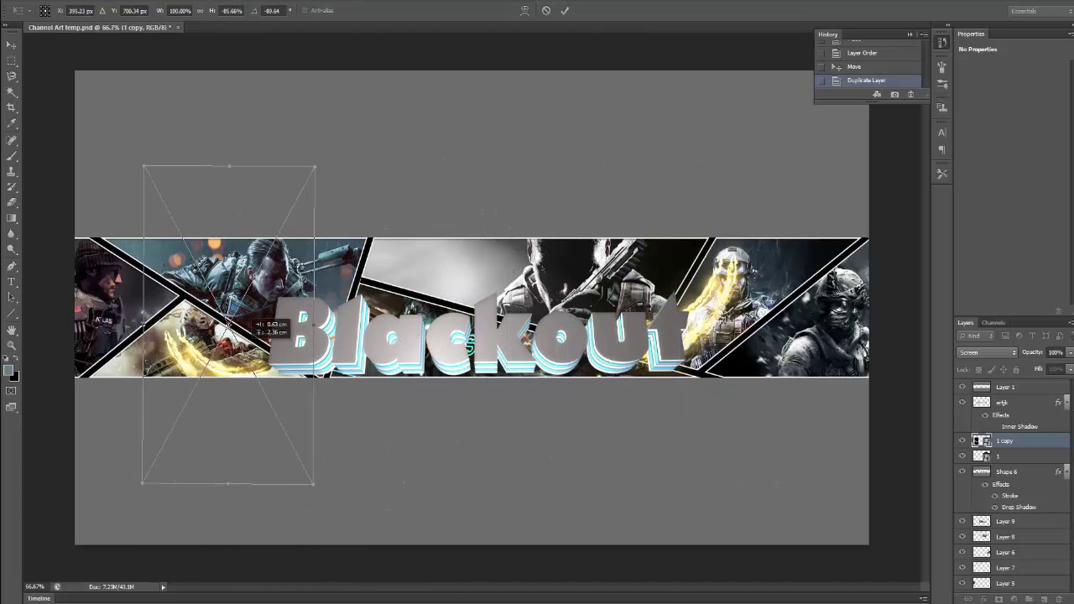
drag(319, 512, 382, 198)
key(Return)
- Rasterize both yellow light streak layers and merge 1 copy down into layer 1
right_click(1006, 440)
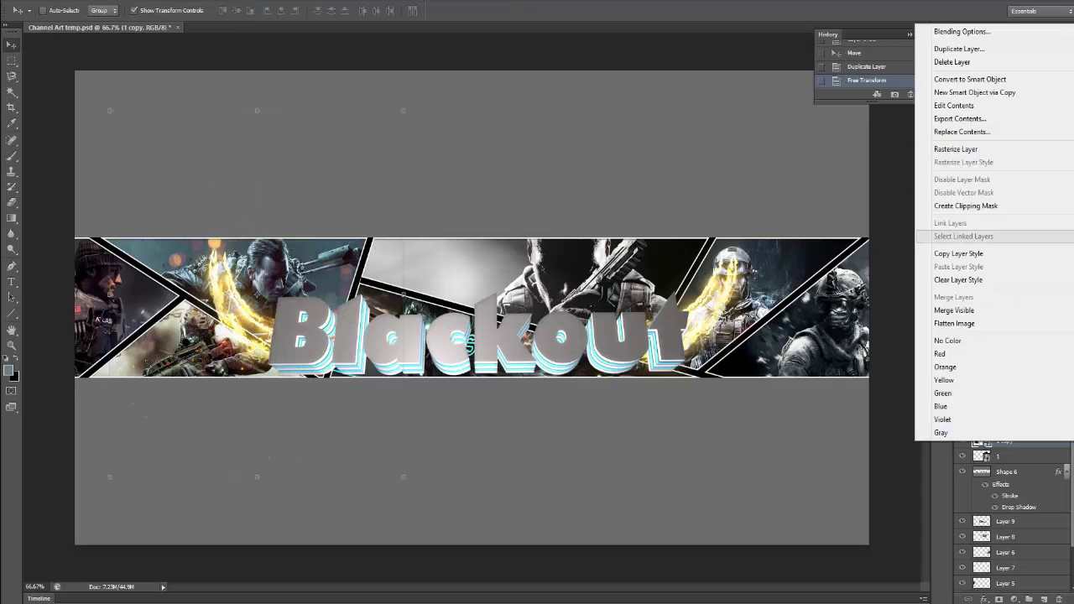
click(956, 144)
right_click(1004, 456)
click(956, 144)
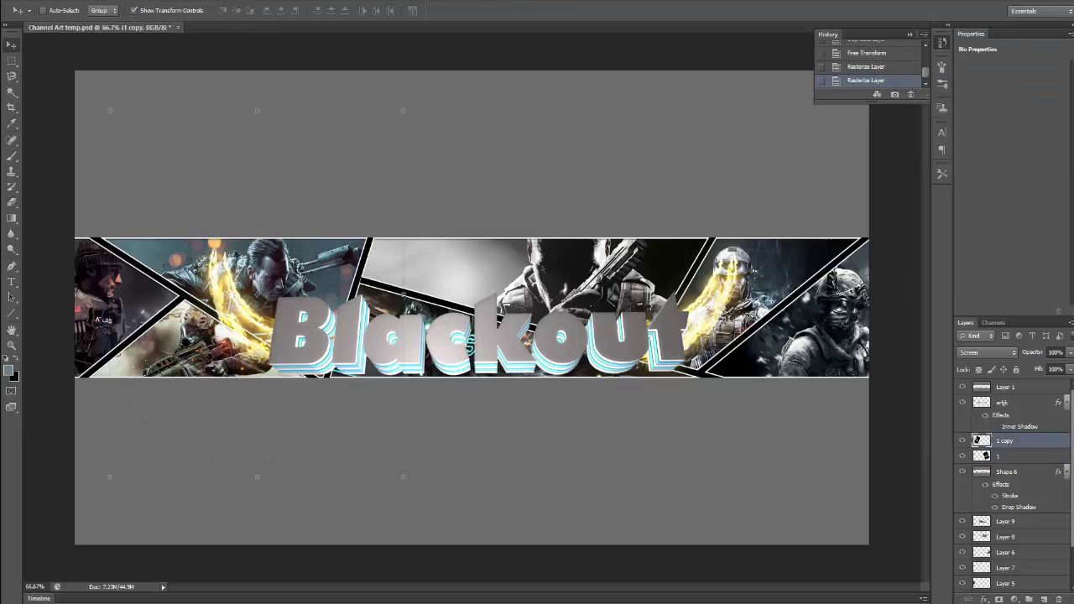
right_click(1007, 440)
click(960, 331)
- Try shifting the hue with a Hue/Saturation adjustment layer above the light streaks and delete it
click(1013, 599)
click(1008, 455)
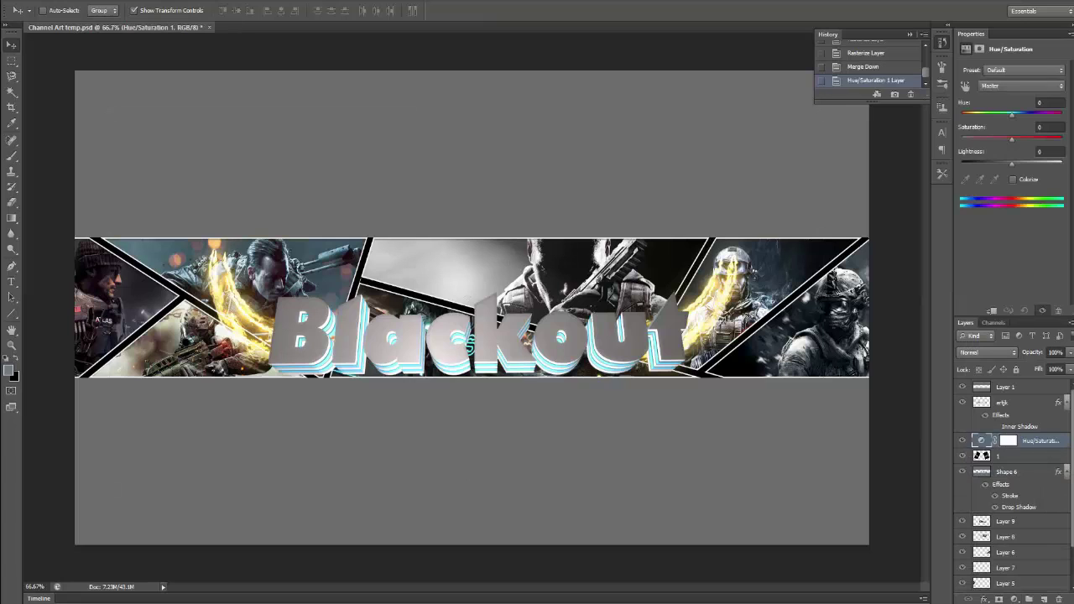
drag(1012, 114, 1027, 114)
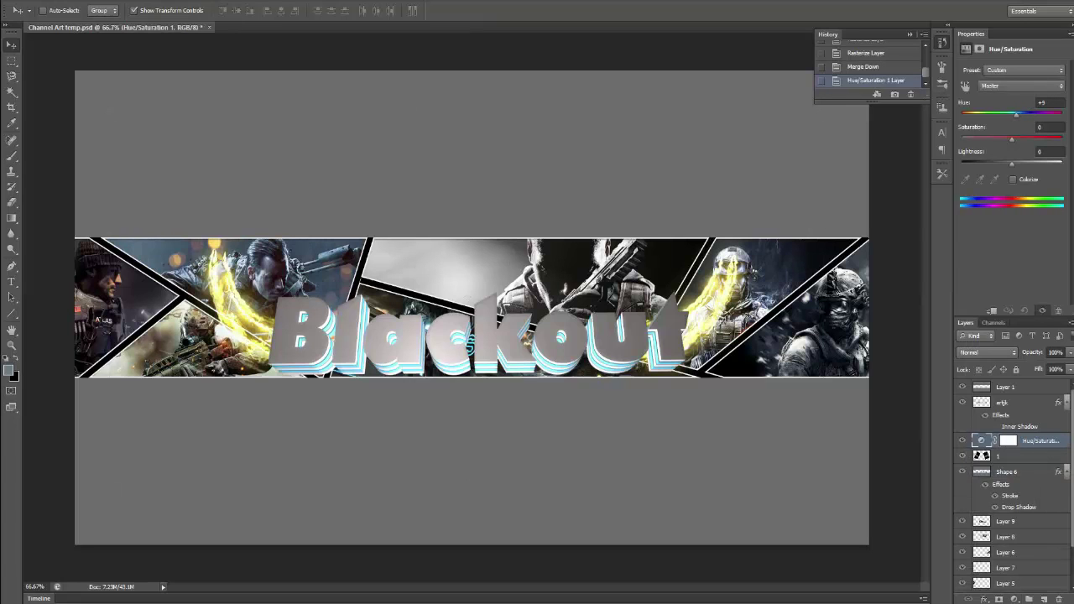
key(Delete)
- Try a Color Balance adjustment layer with midtones at +100 blue and luminosity not preserved, and delete it
click(1014, 599)
click(1008, 470)
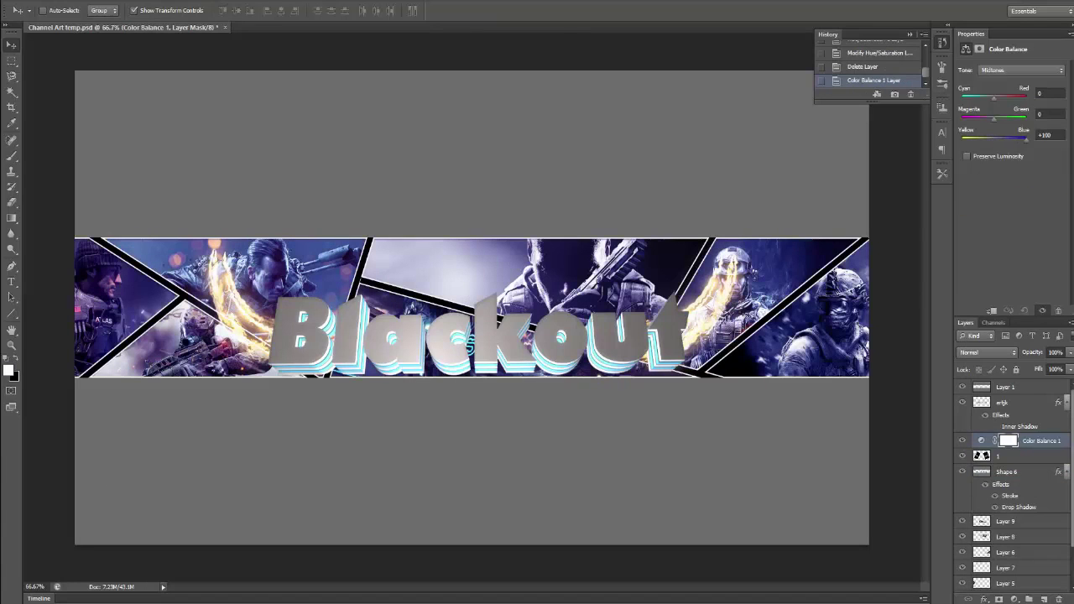
key(Delete)
click(1013, 599)
click(995, 339)
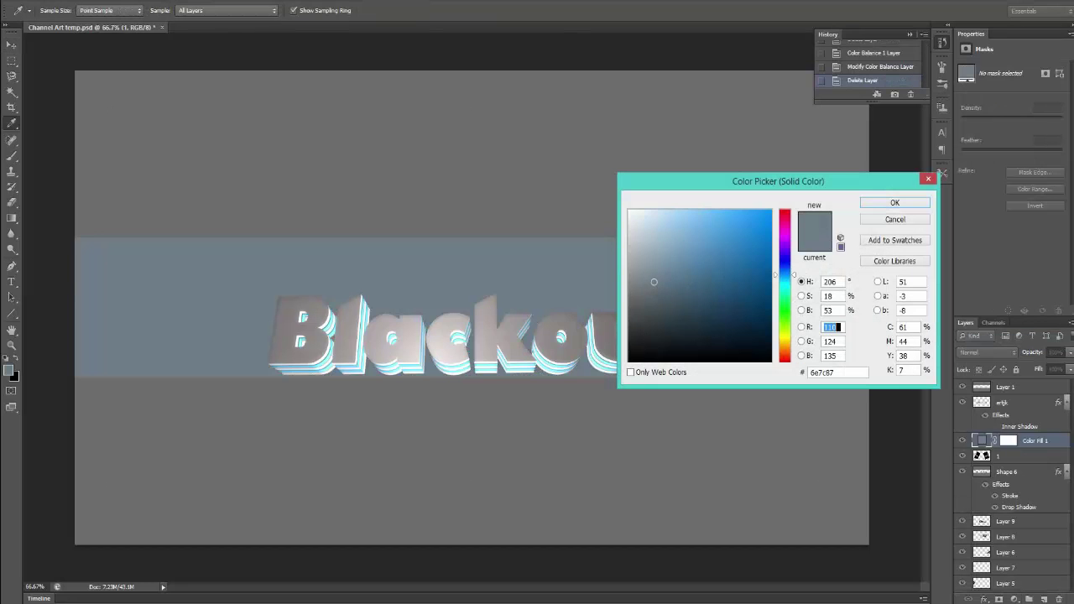
key(Escape)
click(1013, 599)
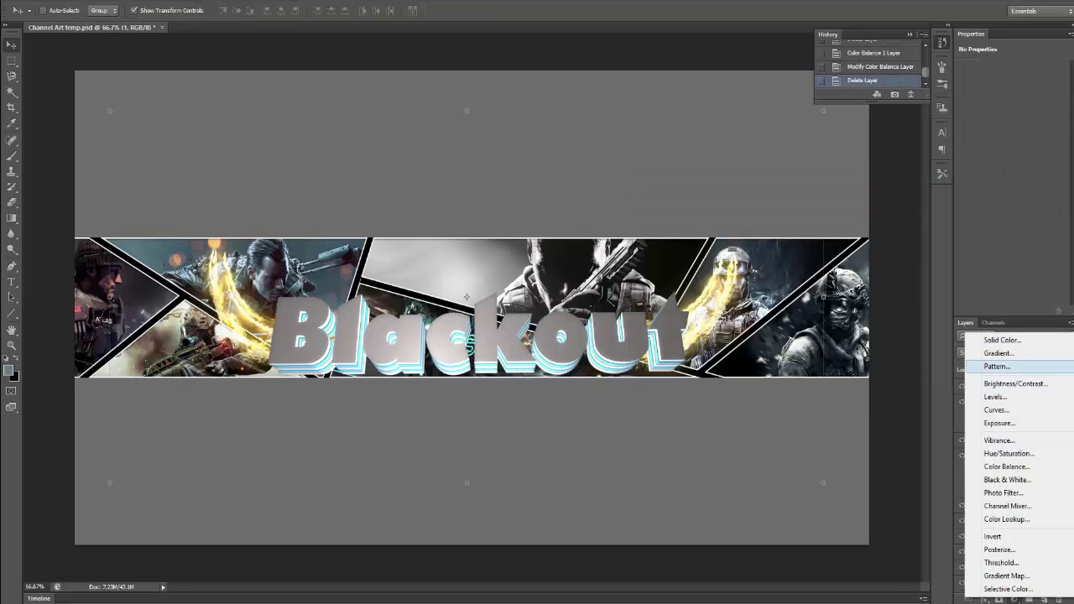
key(Escape)
key(Escape)
right_click(1006, 441)
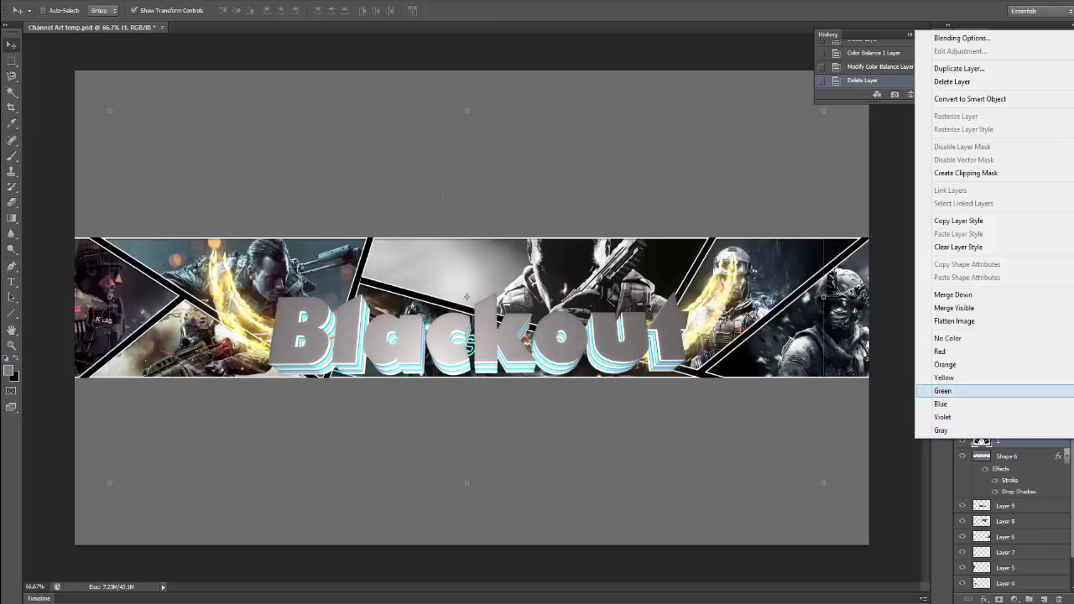
key(Escape)
- Try a Levels adjustment layer above the light streaks and delete it
click(1013, 599)
click(995, 404)
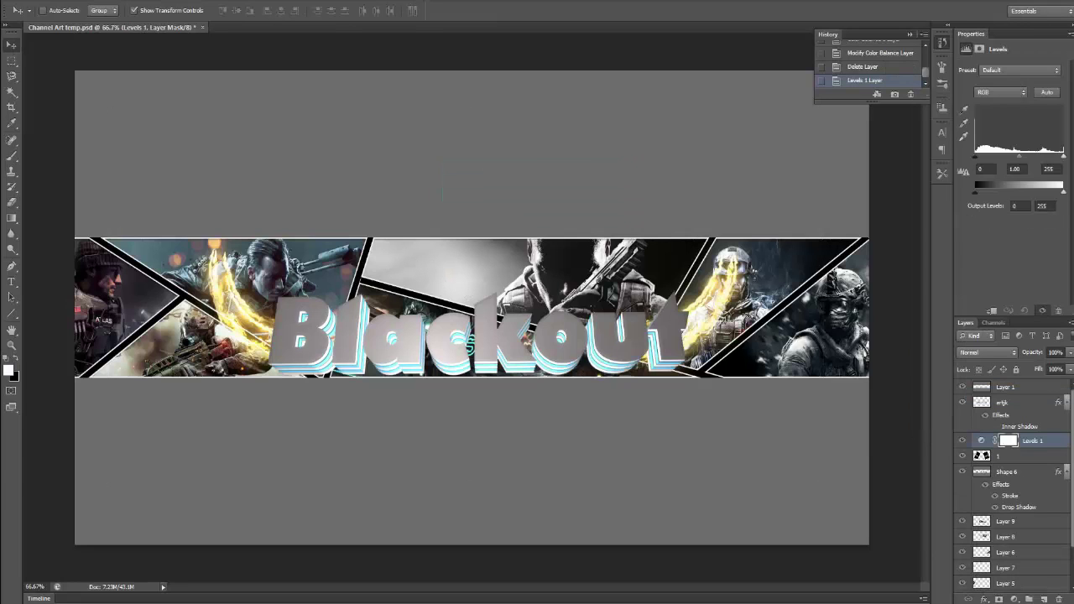
key(Delete)
click(1013, 599)
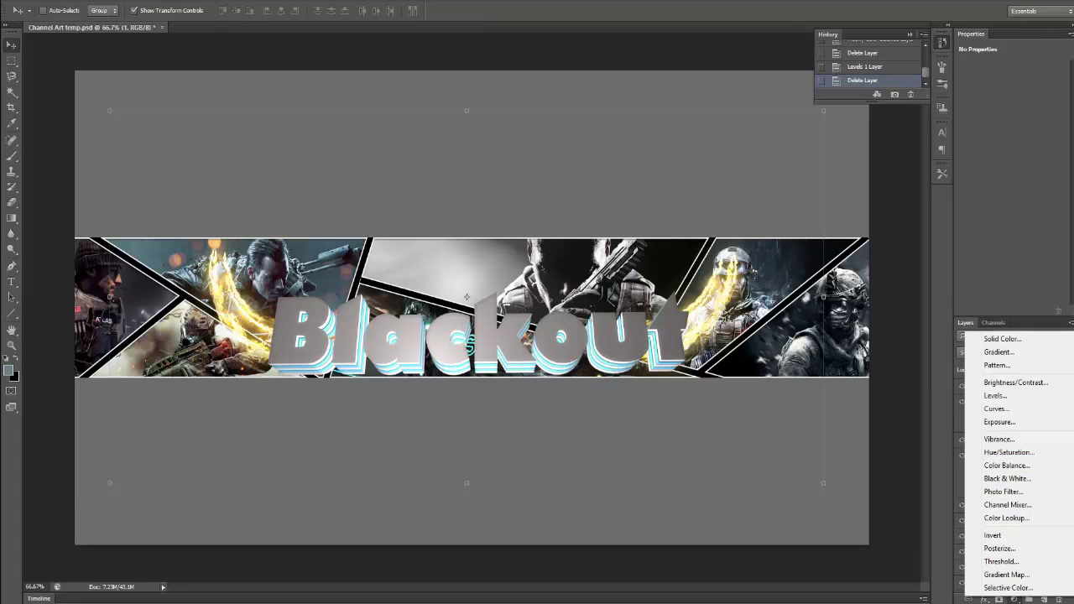
- Set the foreground colour to a light blue
click(8, 369)
mouse_move(780, 277)
mouse_down()
mouse_move(779, 306)
mouse_move(779, 269)
mouse_up()
click(894, 201)
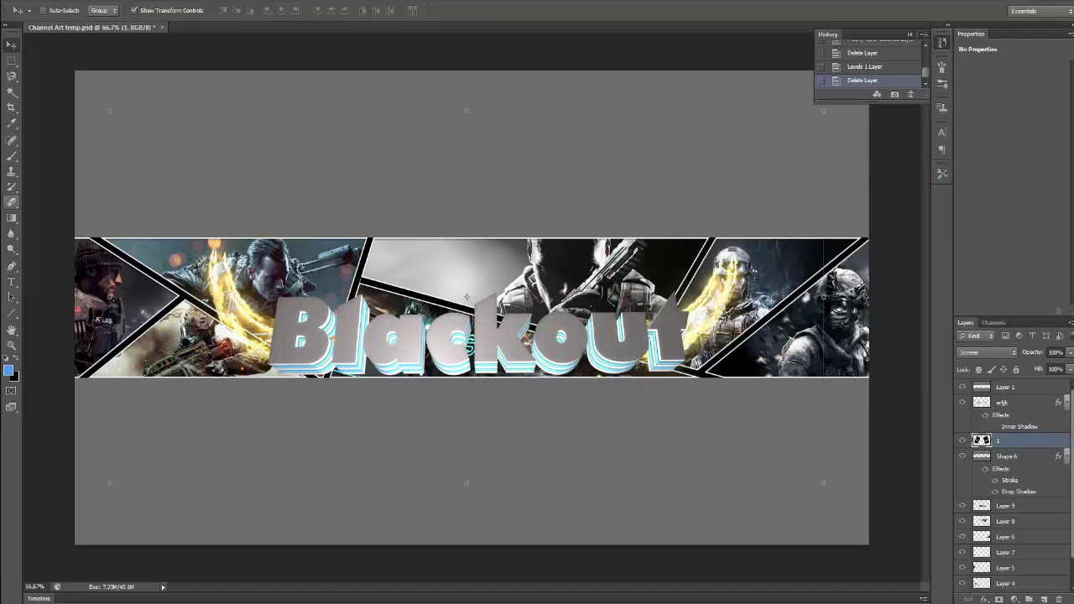
- Replace the current brush set with the Basic Brushes
key(b)
click(57, 11)
click(144, 31)
click(210, 241)
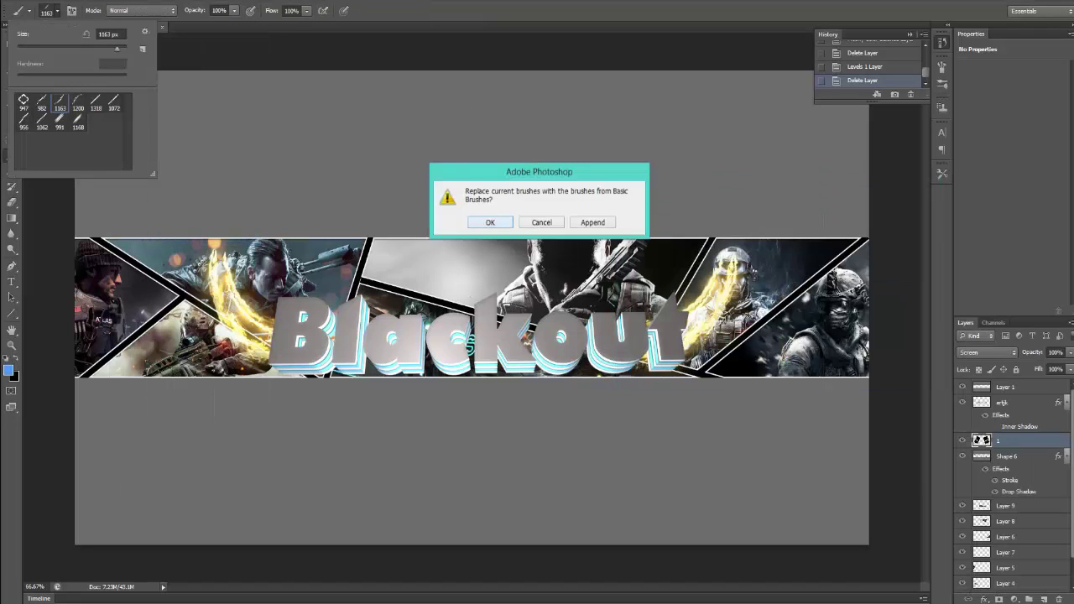
key(Return)
- Discard the new group and add an empty layer above the light streak layer
key(ctrl+g)
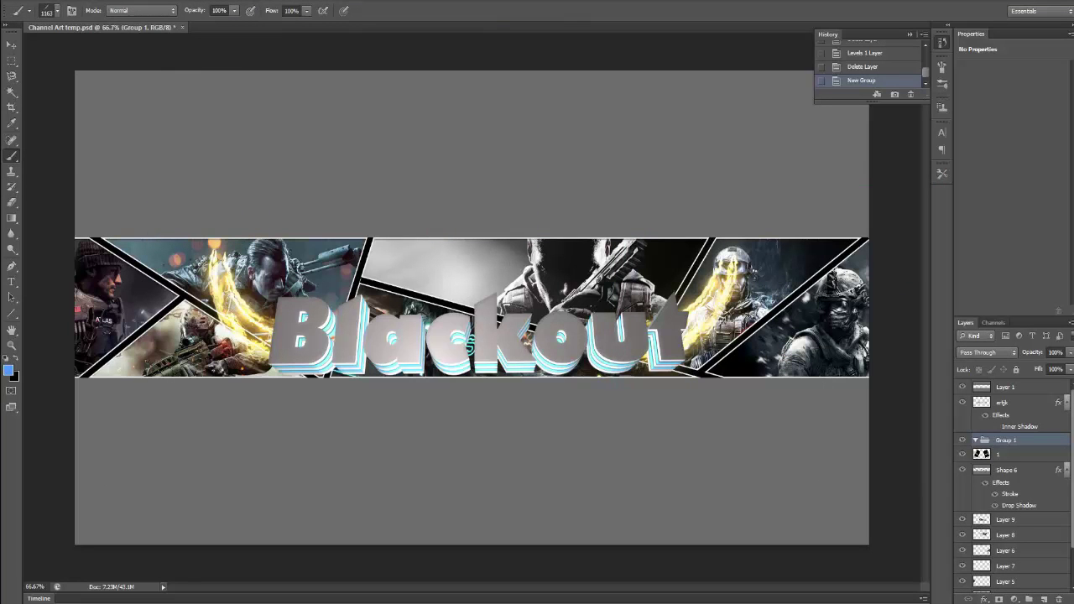
key(ctrl+shift+g)
key(ctrl+shift+alt+n)
- Try isolating the light streaks on layer 1 with Magic Wand selections, and clear the selection with Layer 10 active
key(w)
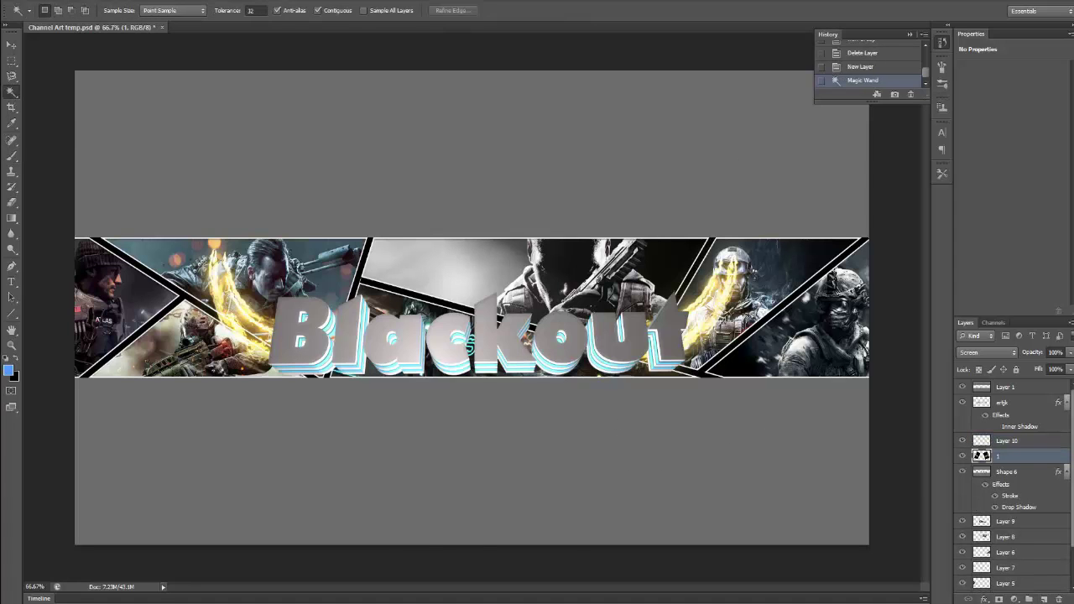
key(ctrl+d)
click(243, 147)
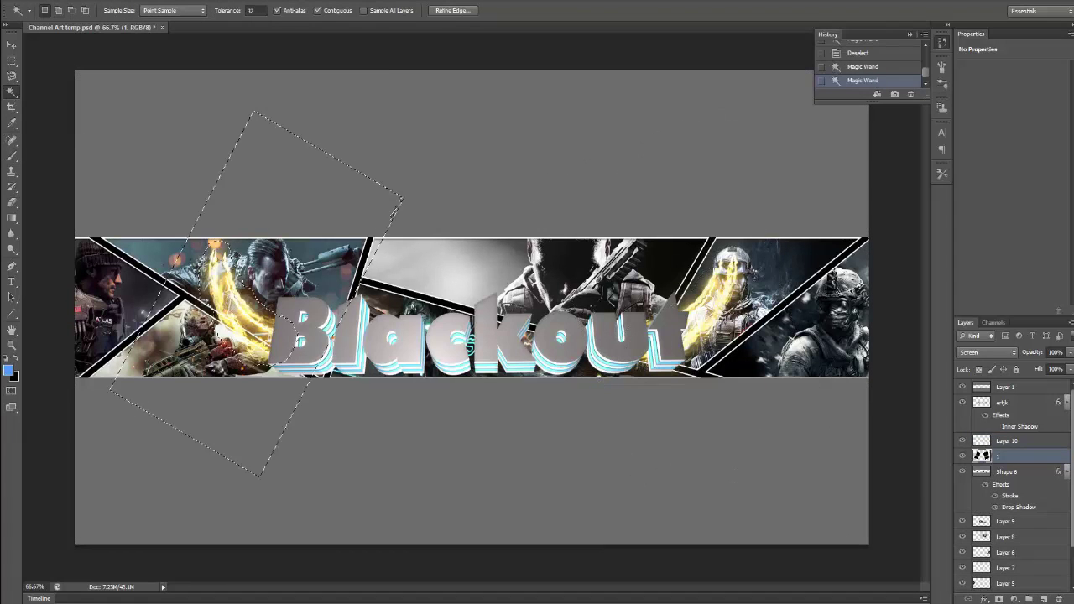
right_click(225, 54)
click(264, 244)
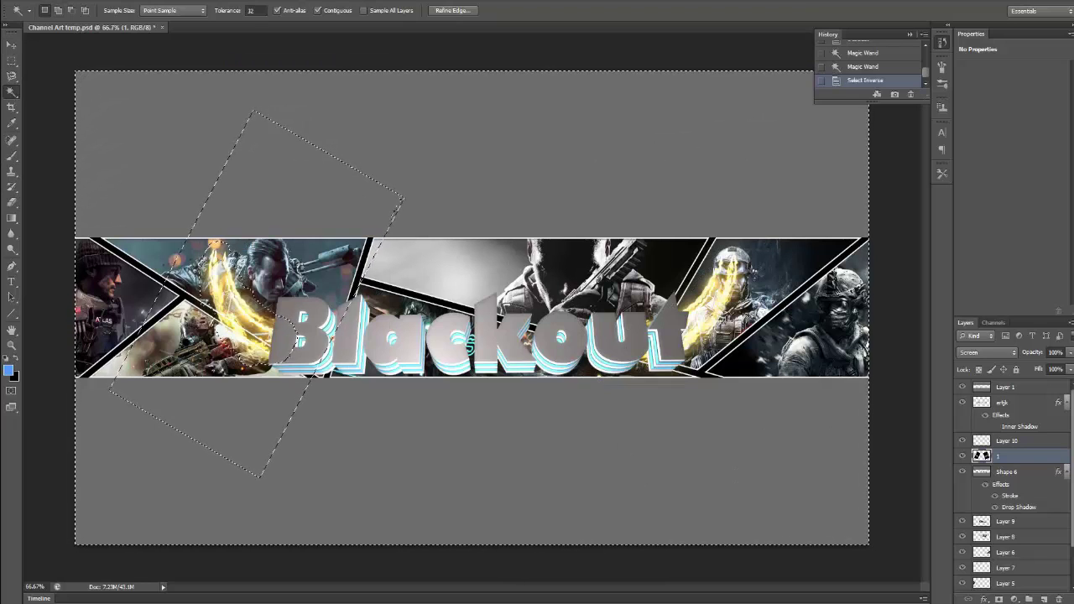
shift+click(214, 310)
shift+click(218, 319)
key(ctrl+d)
click(218, 319)
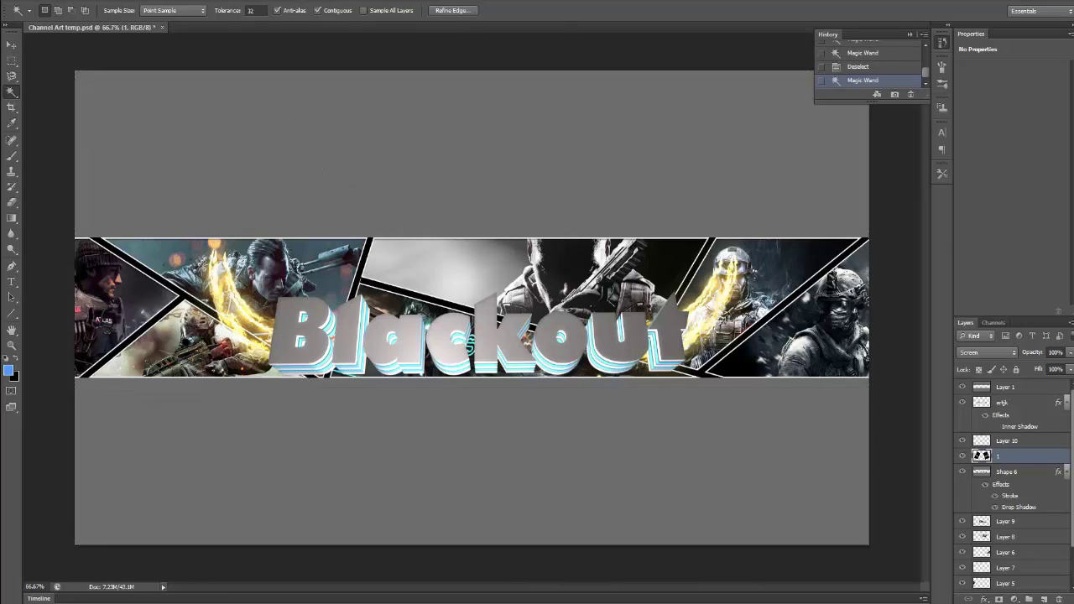
click(1007, 441)
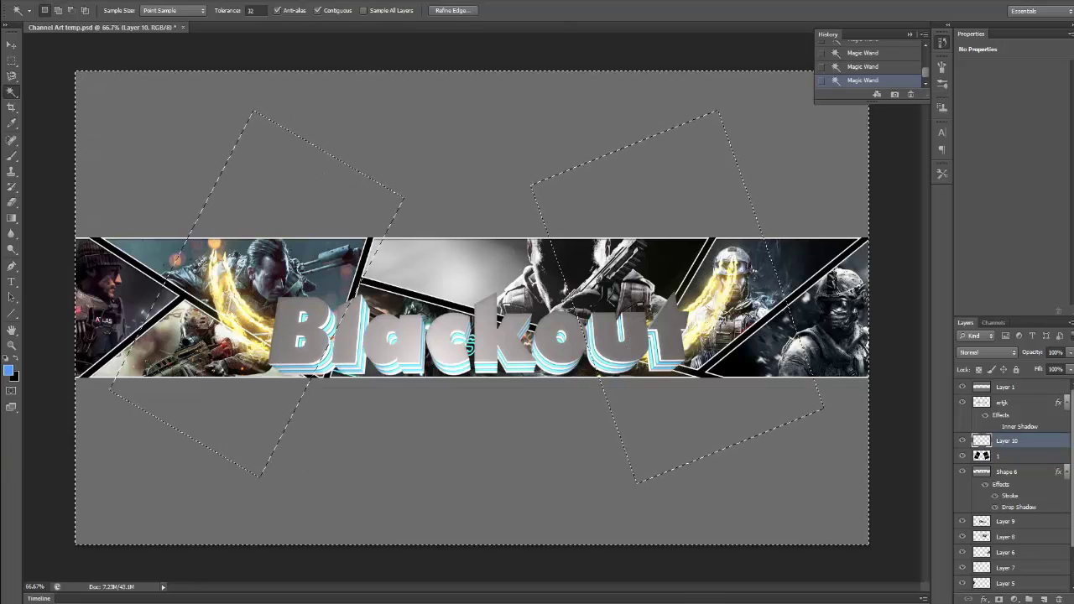
key(ctrl+d)
- Reload the Basic Brushes and paint light blue strokes over both light streaks on Layer 10
key(b)
click(57, 10)
click(144, 31)
click(201, 252)
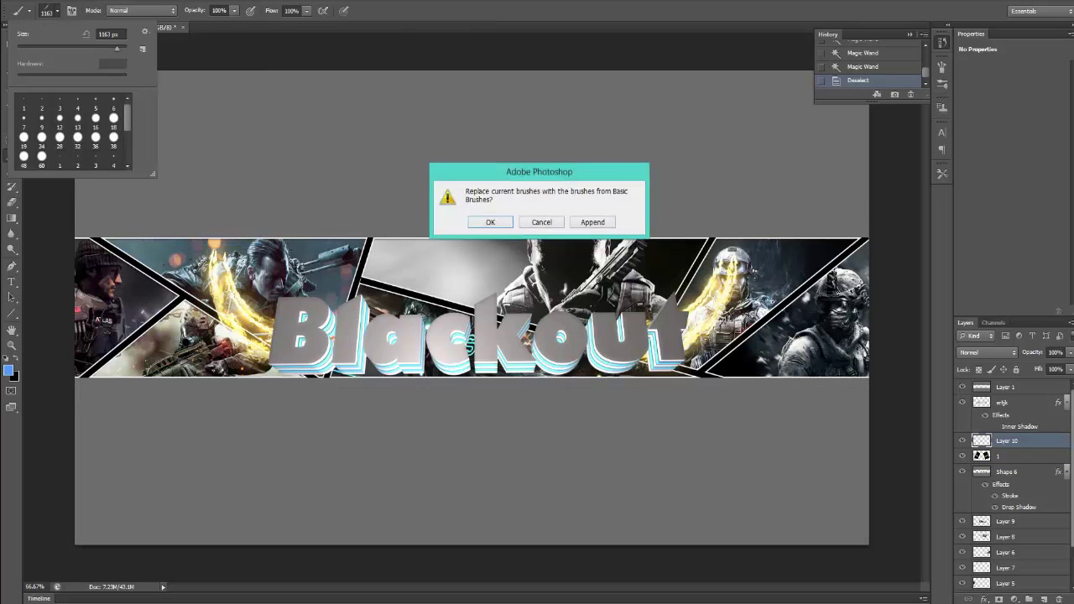
click(481, 220)
drag(215, 248, 215, 312)
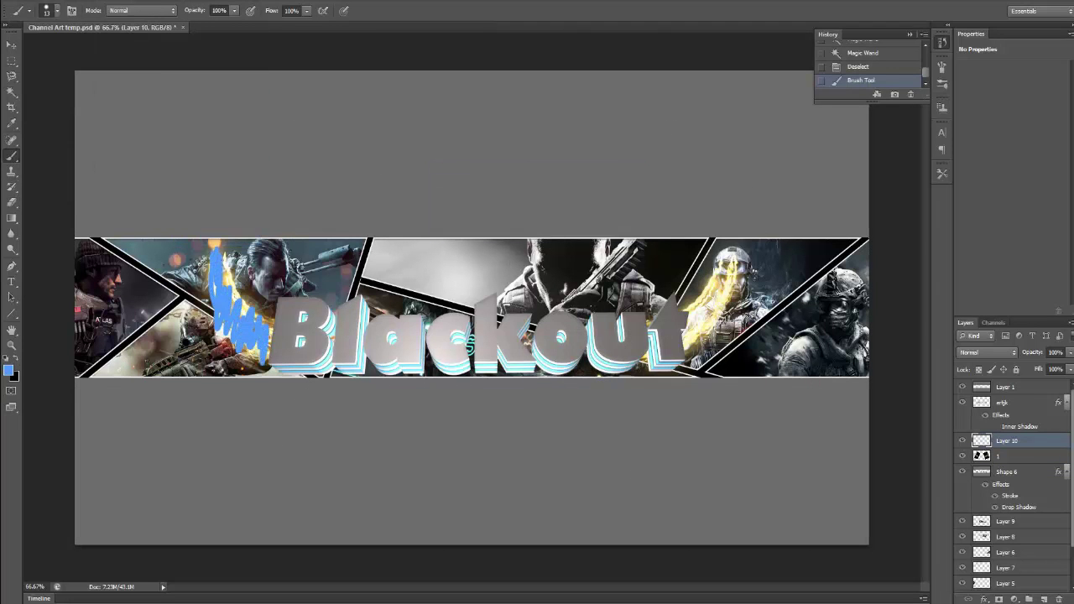
drag(726, 282, 728, 260)
- Try the Multiply blend mode on the blue-painted Layer 10 and delete the layer
right_click(1006, 441)
key(Escape)
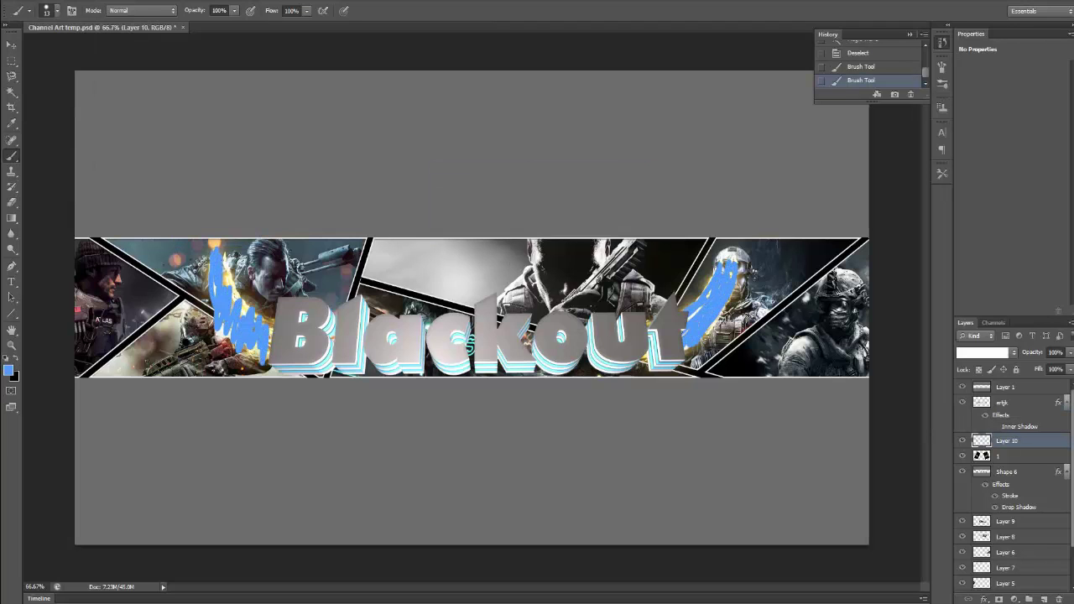
click(988, 352)
click(982, 84)
key(Delete)
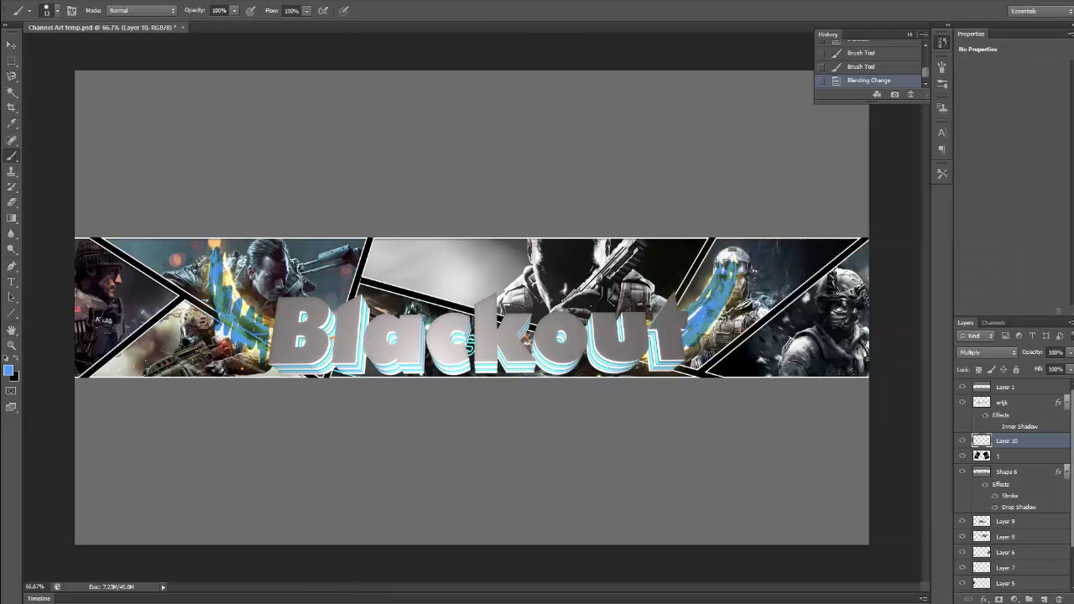
- Add a blue Photo Filter adjustment layer with 35% density and move it beneath the Shape 6 layer
click(1014, 599)
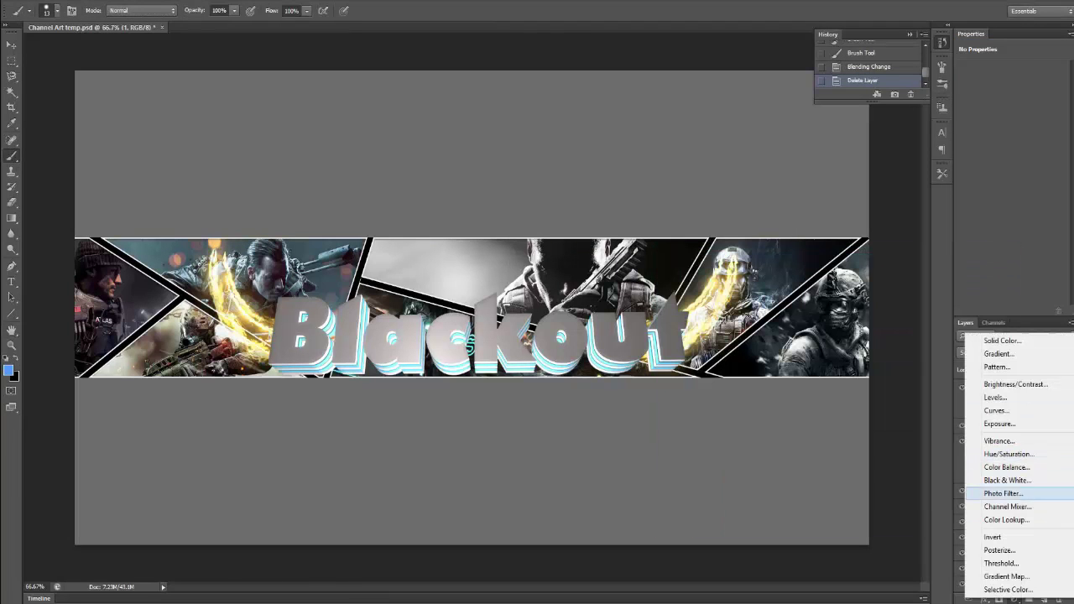
click(1003, 494)
click(997, 88)
drag(785, 277, 784, 261)
key(Return)
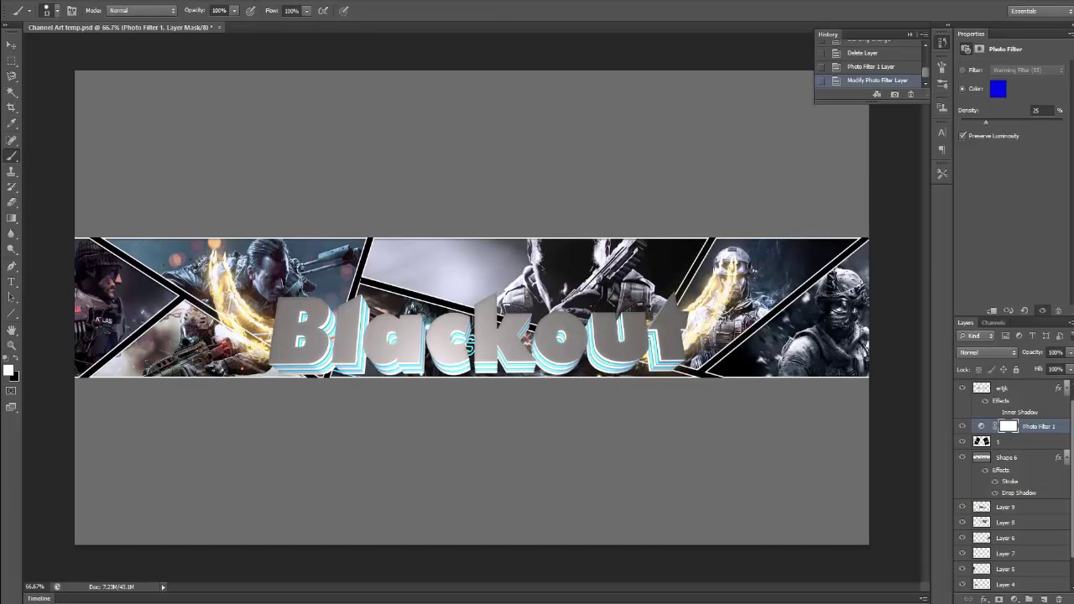
drag(1019, 412, 1037, 502)
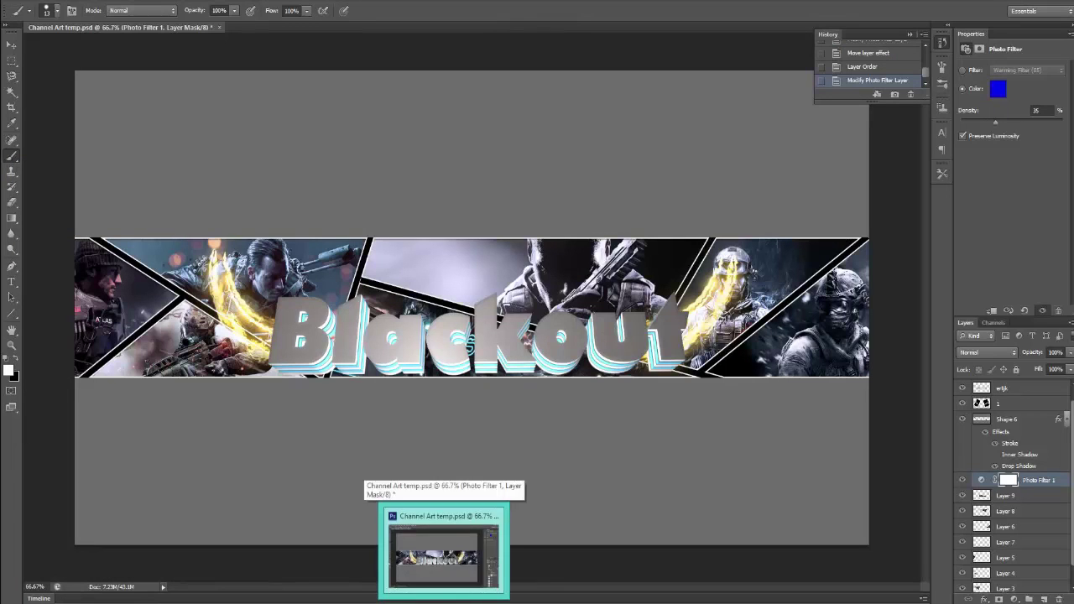
- Place image 1_00000 from the Light Stocks folder with its red glow along the banner's lower edge
mouse_move(134, 603)
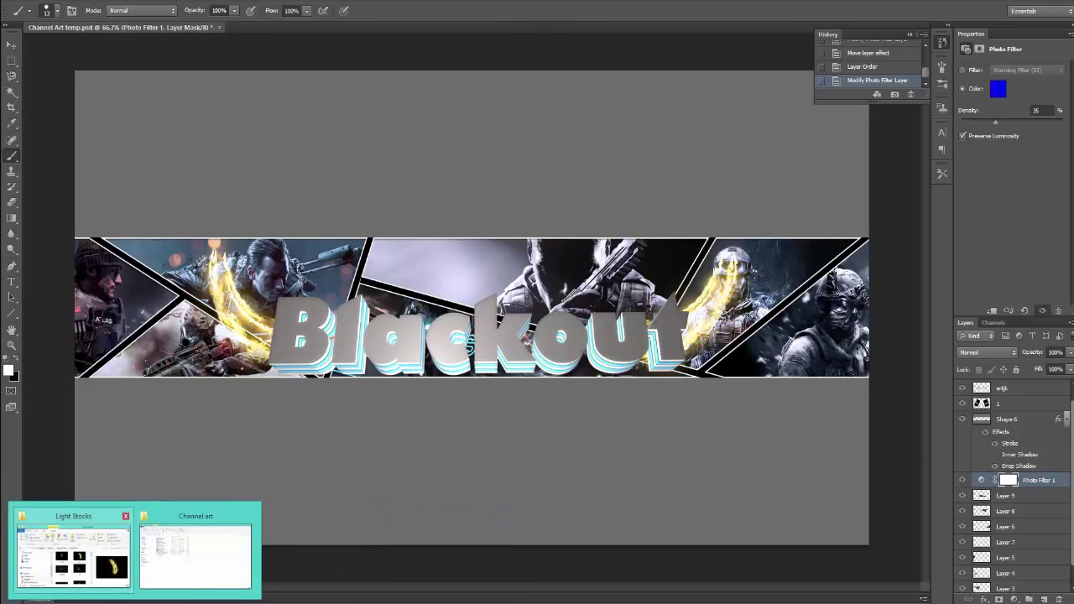
click(73, 550)
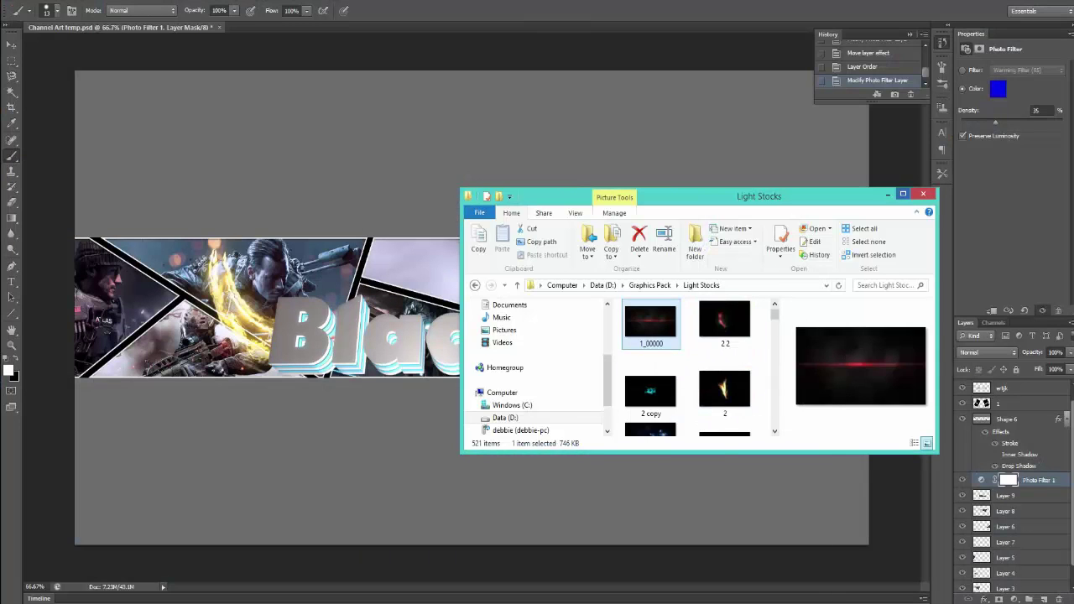
drag(650, 321, 495, 379)
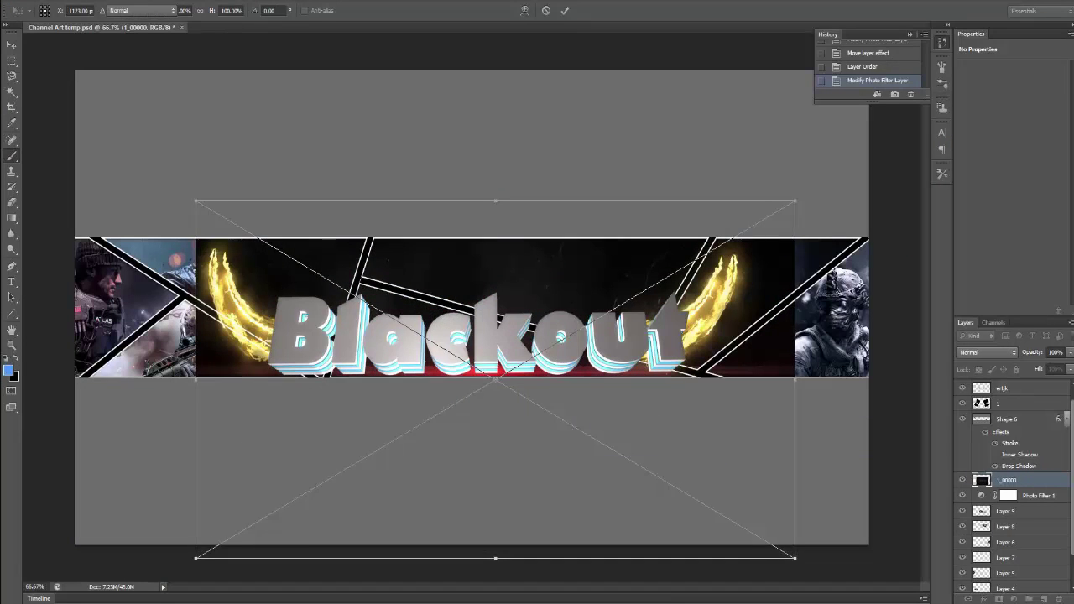
key(Return)
- Set the 1_00000 layer to Screen, shift it sideways under the text and order it beneath the ertjk layer
key(ctrl+shift+bracketright)
click(986, 352)
click(990, 142)
key(v)
drag(594, 405, 606, 406)
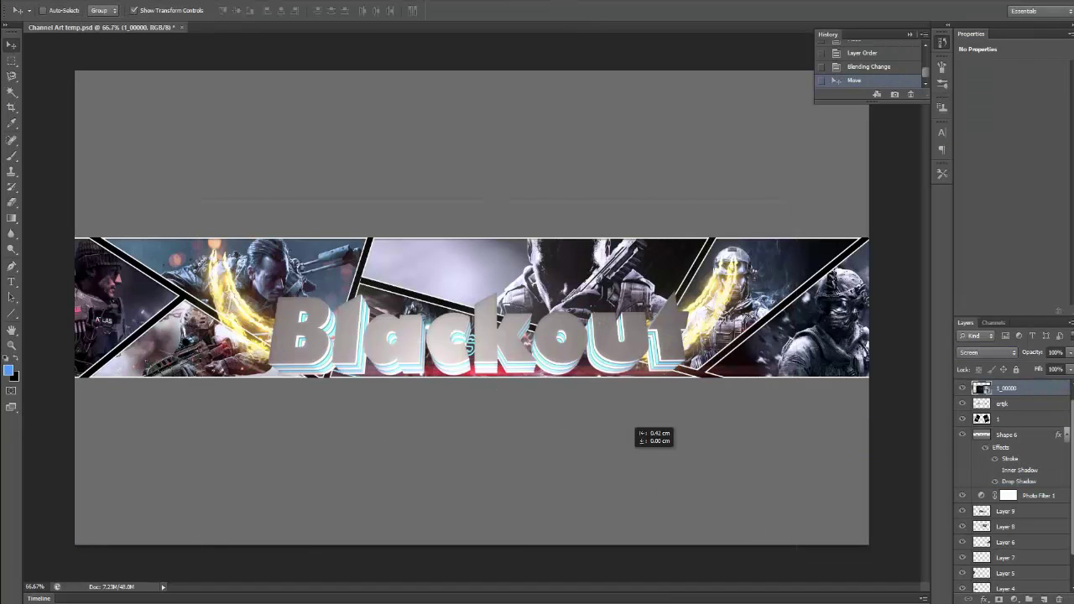
key(ctrl+bracketleft)
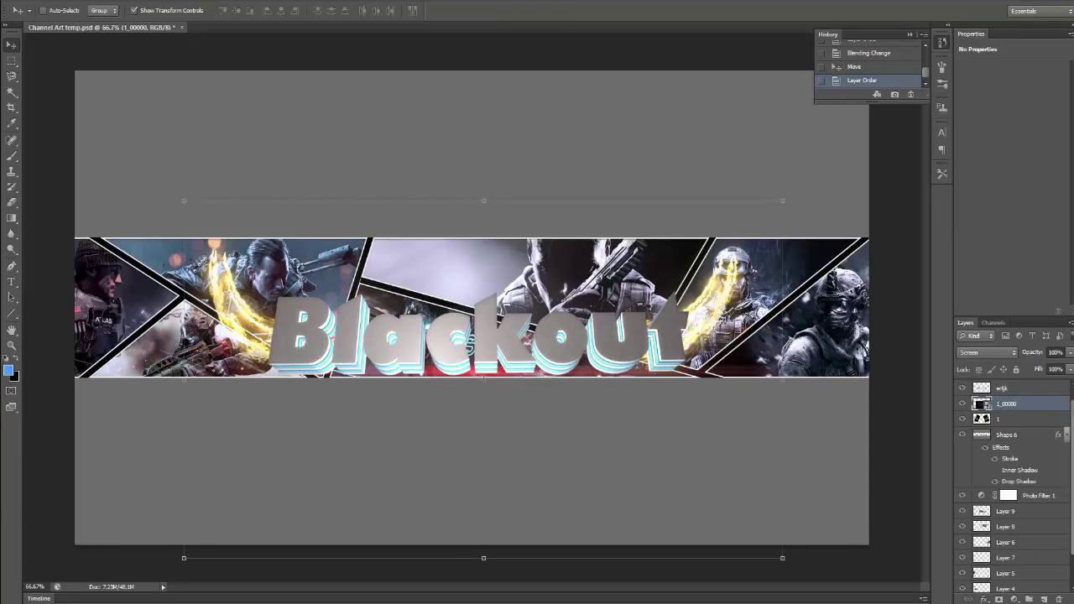
- Add a Hue/Saturation adjustment layer above 1_00000 with the hue set to +180
click(998, 598)
click(1008, 453)
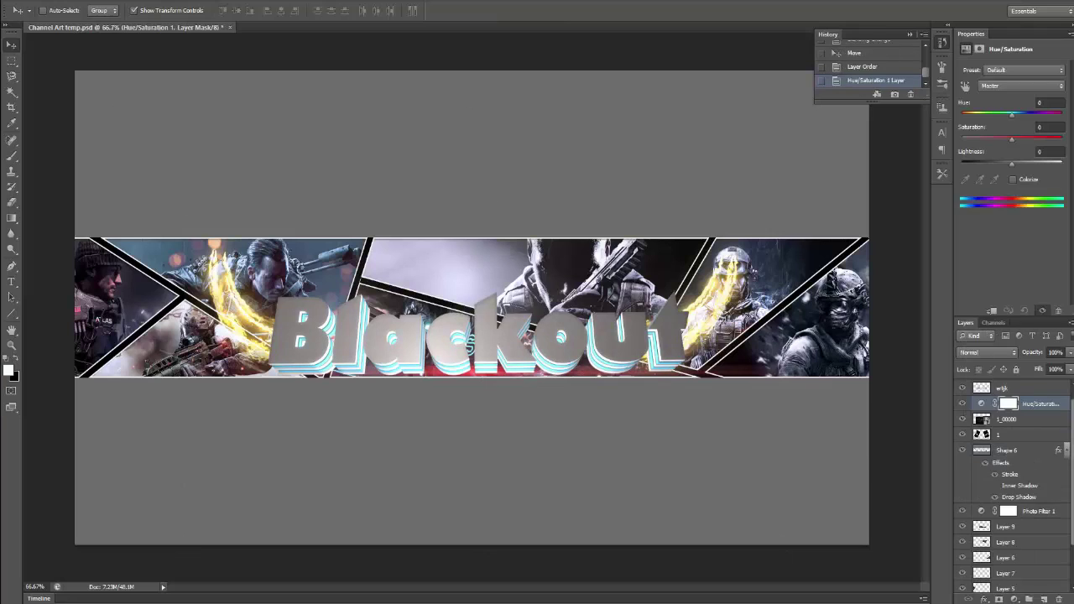
drag(1011, 113, 1061, 113)
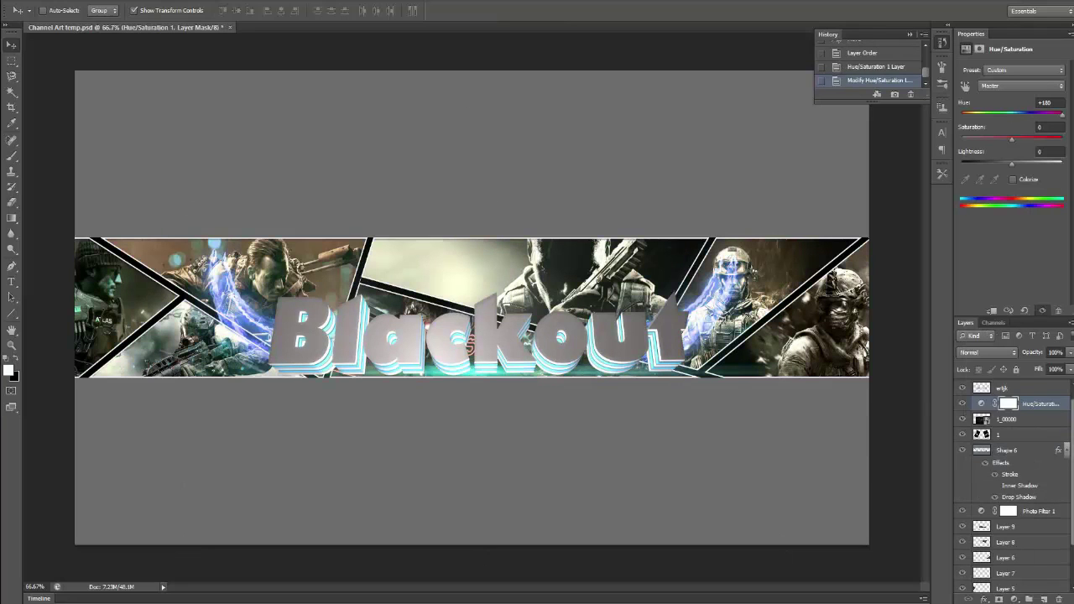
- Merge the 1_00000 layer down into layer 1, and merge the Hue/Saturation layer into the result
right_click(1005, 419)
right_click(1006, 419)
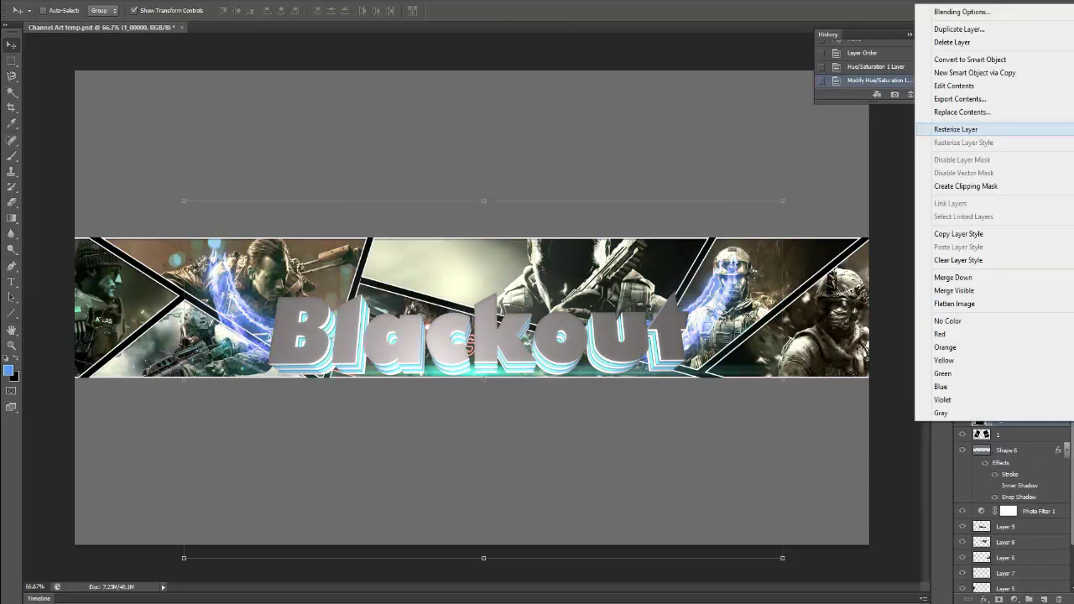
click(953, 277)
right_click(1005, 403)
click(953, 259)
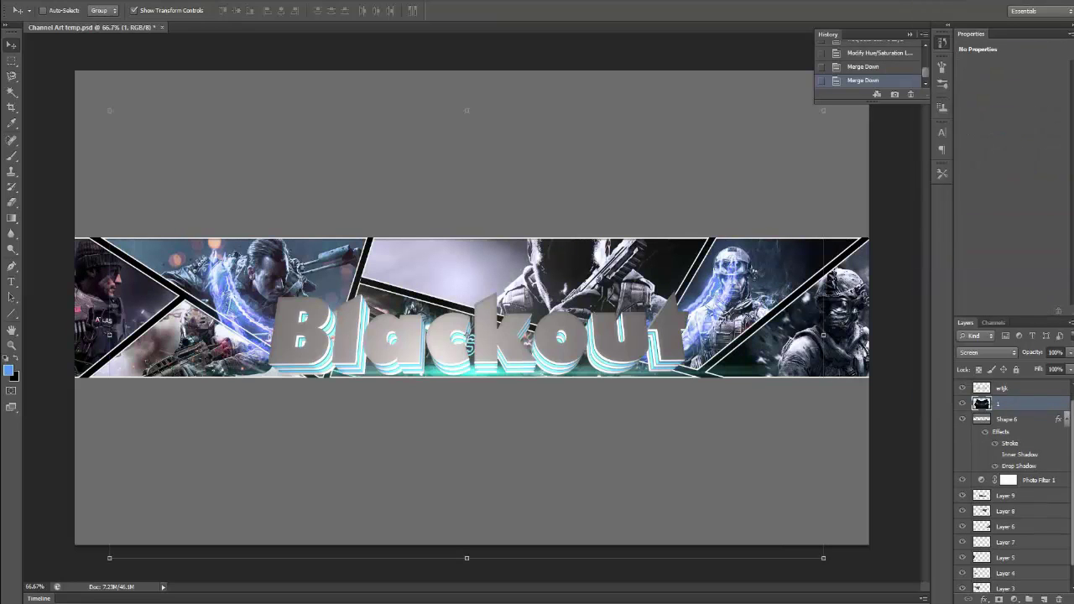
mouse_move(135, 597)
click(72, 550)
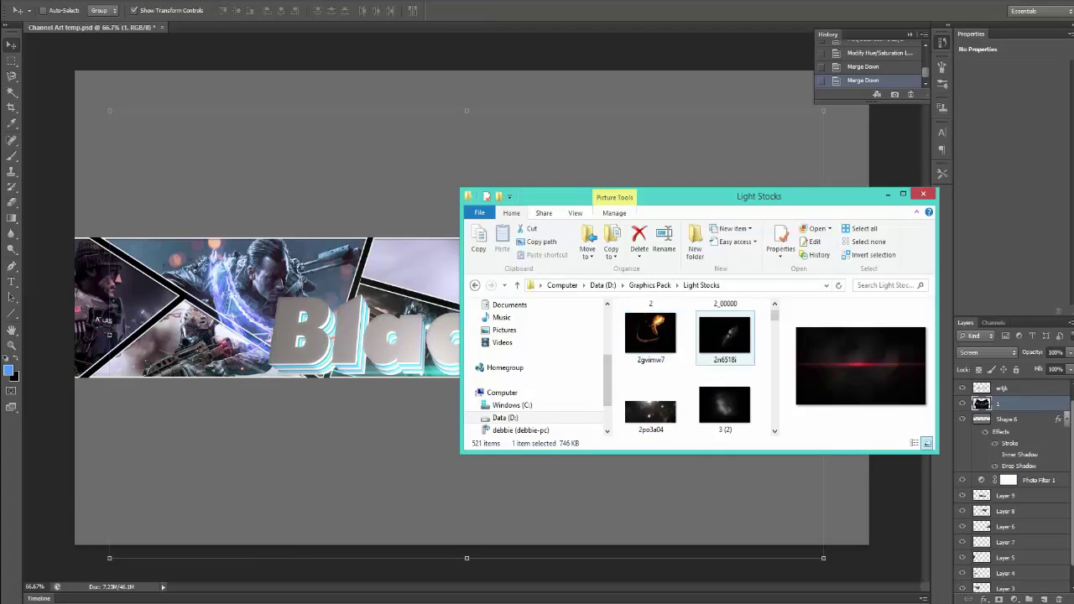
drag(600, 340, 469, 307)
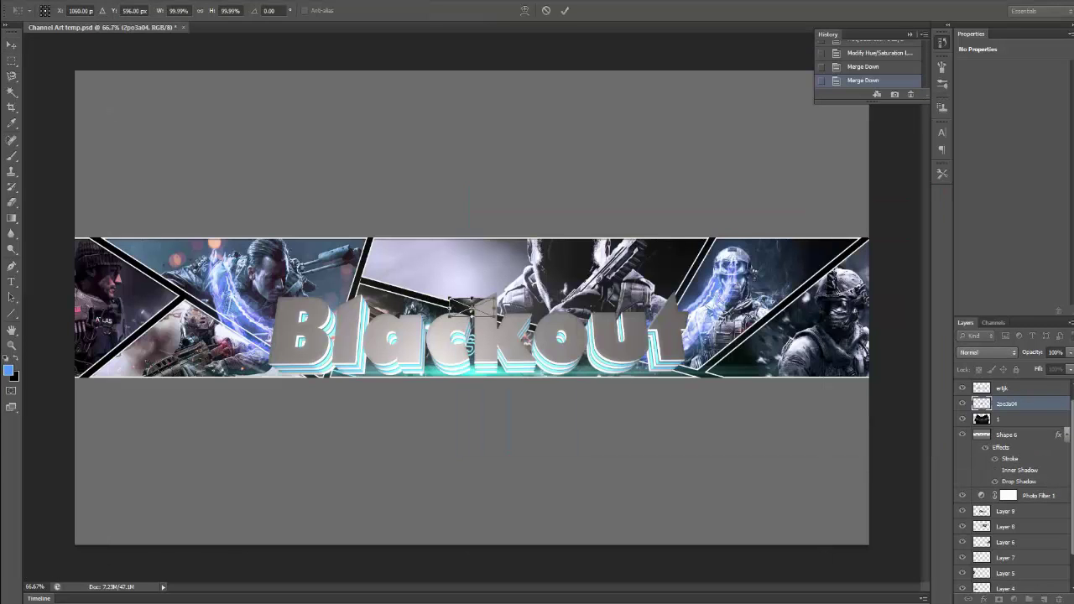
key(Return)
key(ctrl+])
click(987, 352)
click(990, 150)
key(ctrl+t)
drag(495, 296, 784, 331)
key(Return)
key(Delete)
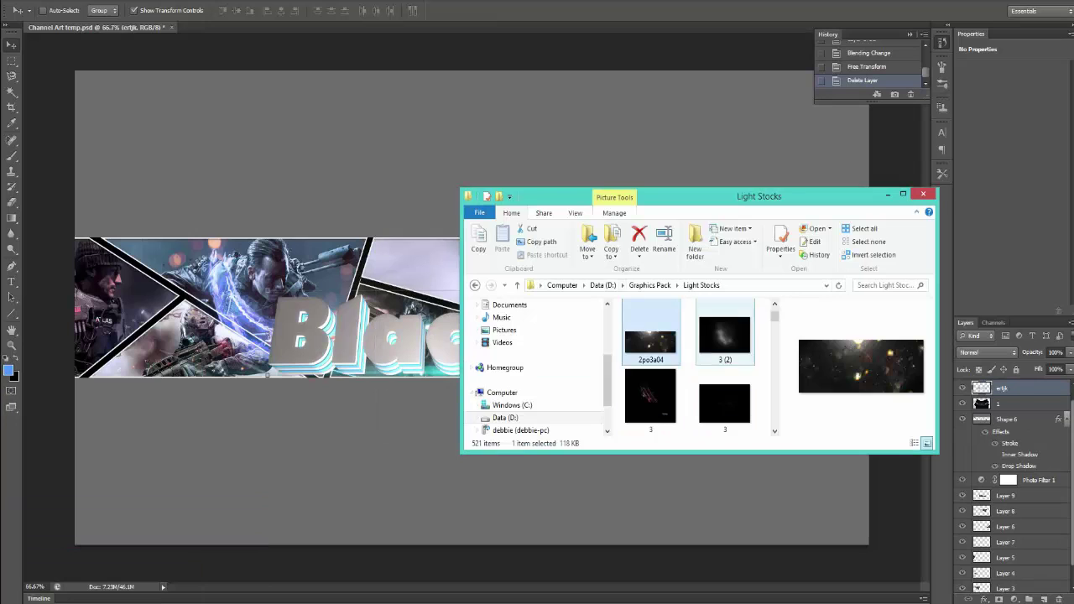
key(Delete)
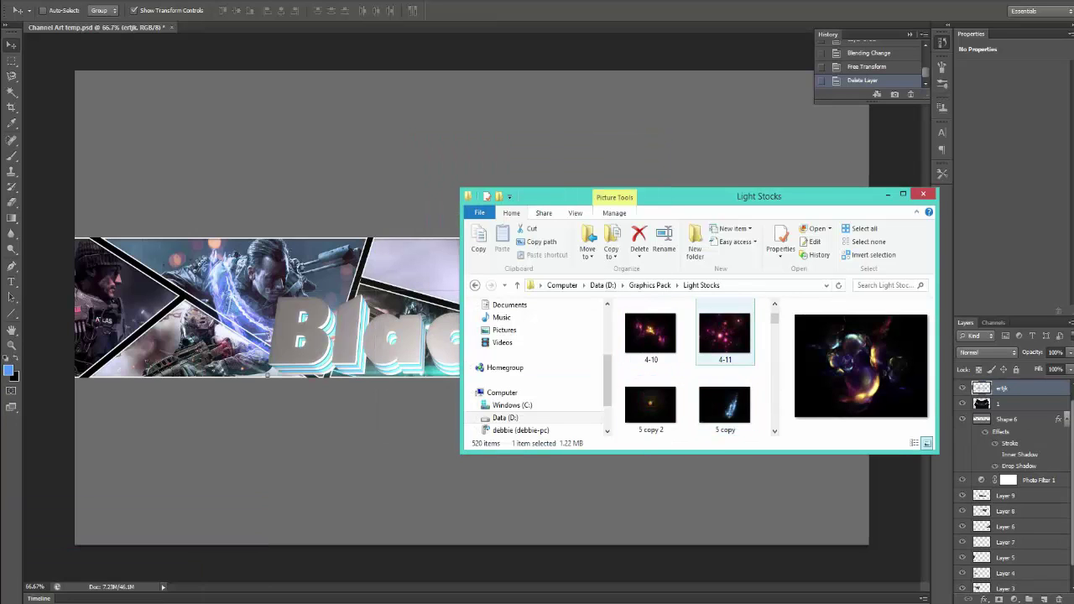
key(Delete)
- Place the Spark2 image from the Burst folder over the soldier at the banner's left end, using Screen mode
key(BackSpace)
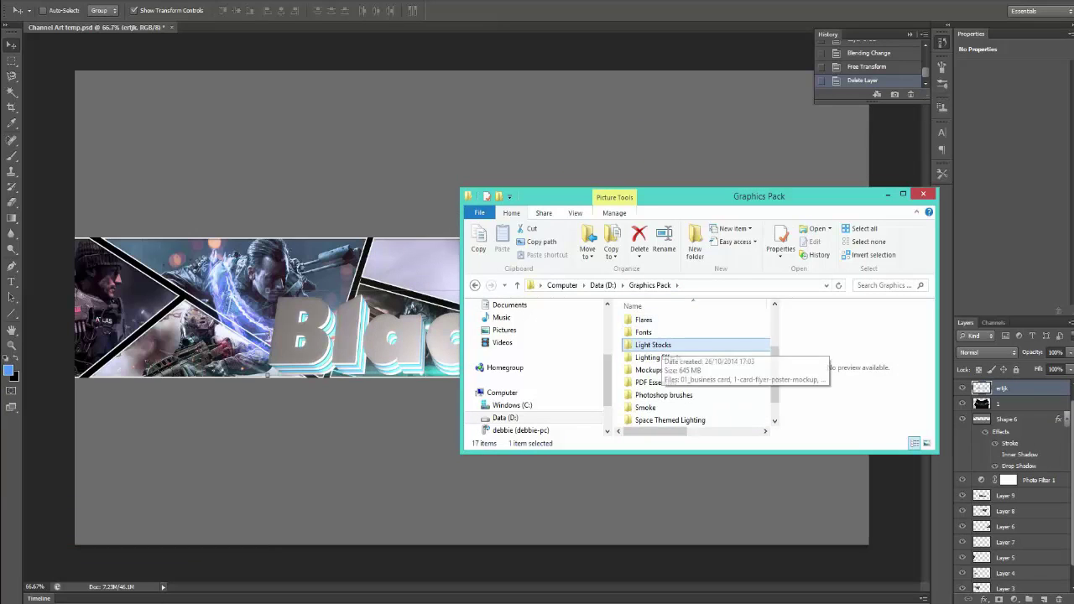
scroll(671, 369, down, 2)
double_click(646, 411)
drag(731, 371, 80, 297)
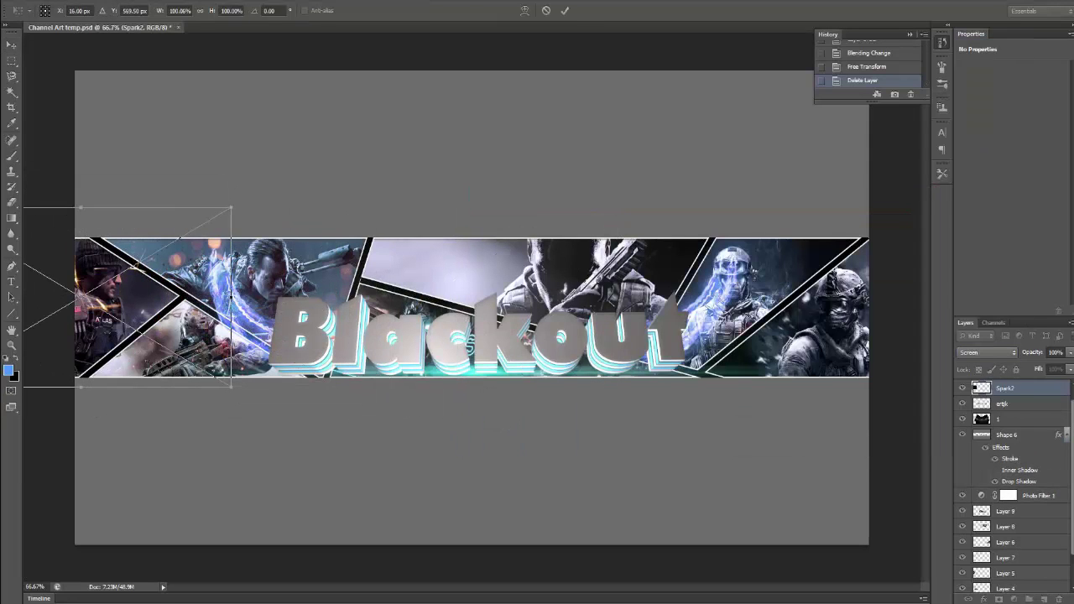
key(Return)
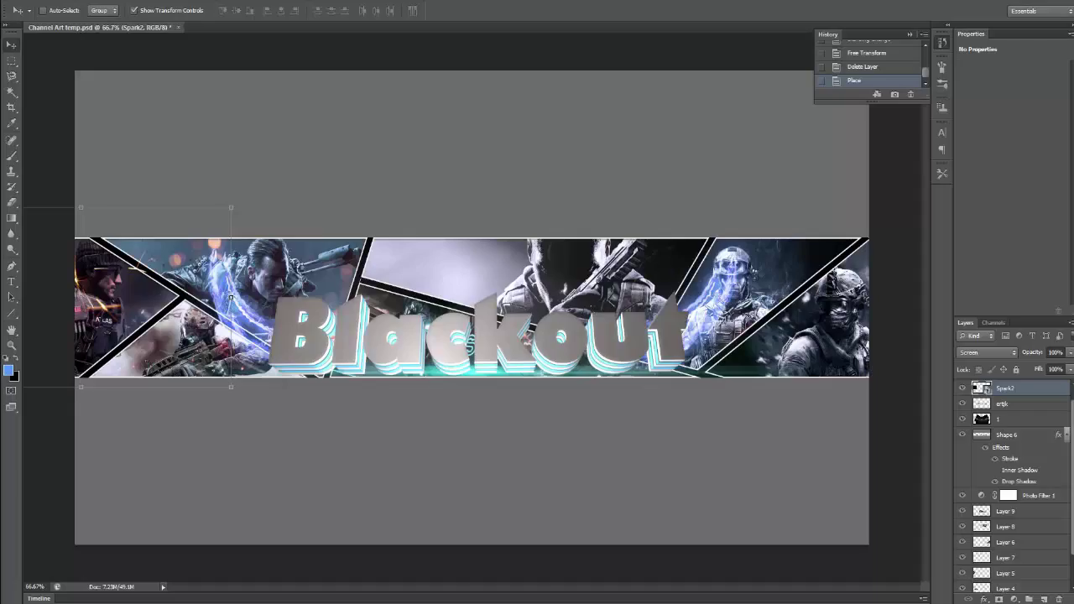
- Place the Spark image from the Burst folder in Screen mode over the masked soldier at the banner's right end
mouse_move(196, 550)
click(74, 550)
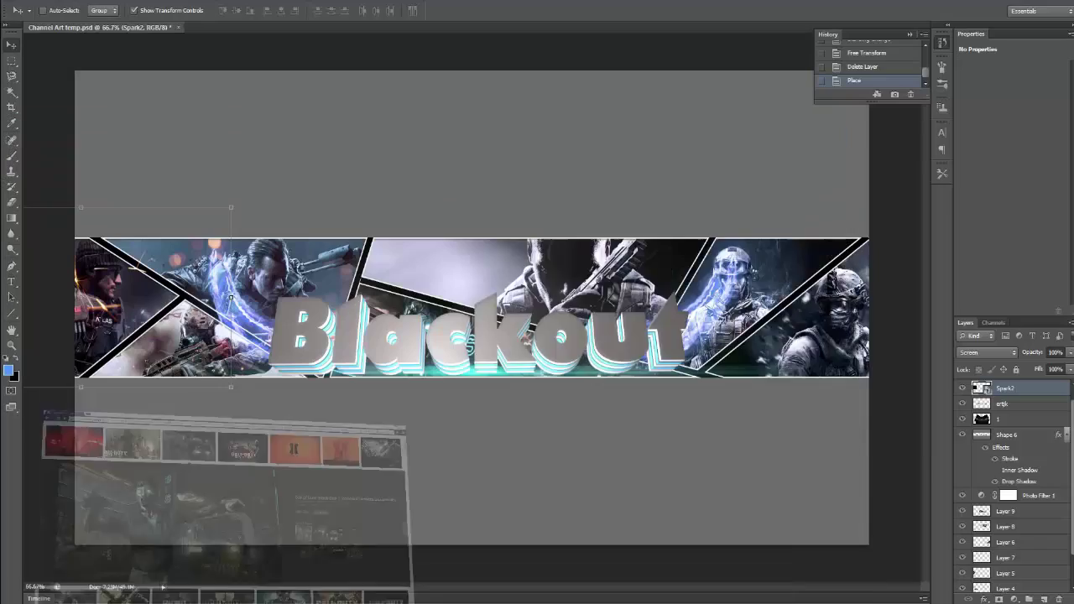
drag(650, 409, 687, 243)
click(986, 352)
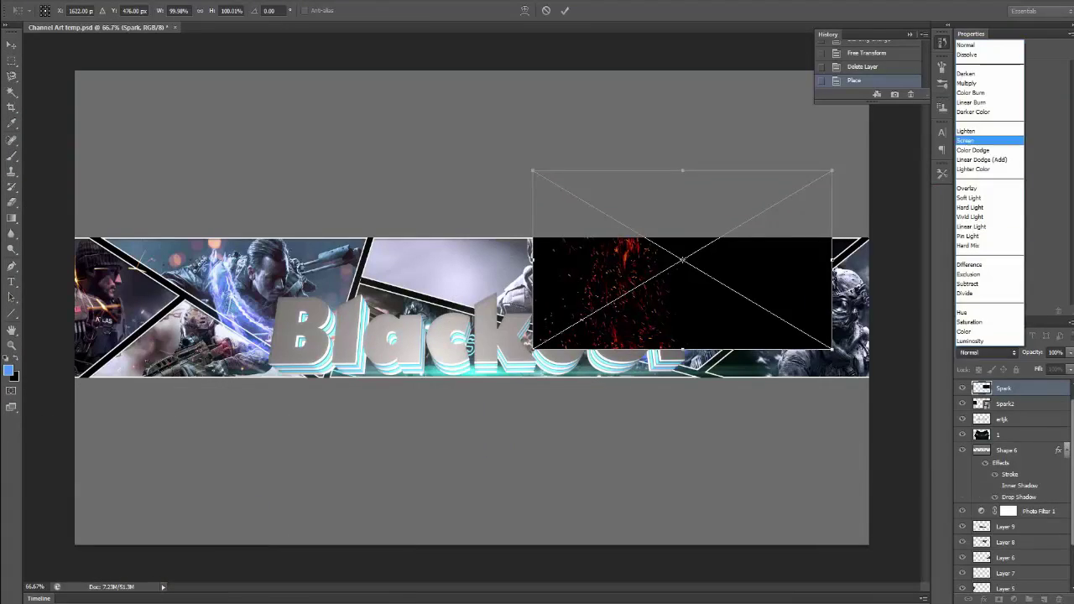
click(978, 141)
mouse_move(788, 257)
mouse_down()
mouse_move(997, 256)
mouse_move(936, 257)
mouse_move(964, 252)
mouse_move(1046, 272)
mouse_up()
key(e)
key(Return)
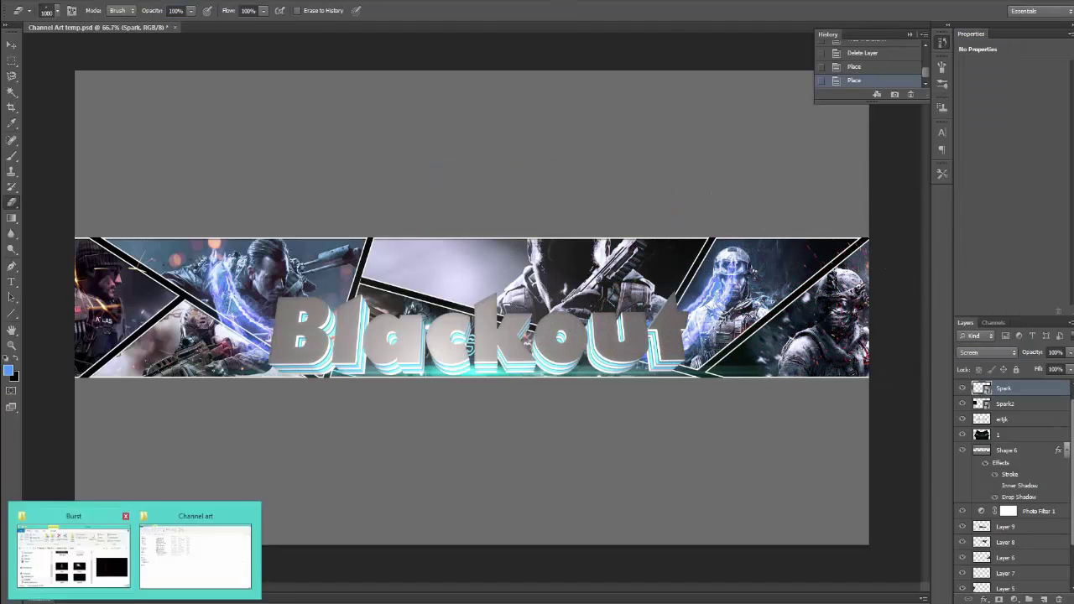
- Place the fire image 01_abscenced from the Graphics Pack's Fire folder into the banner and set its blend mode to Screen
click(73, 550)
key(alt+Up)
double_click(640, 386)
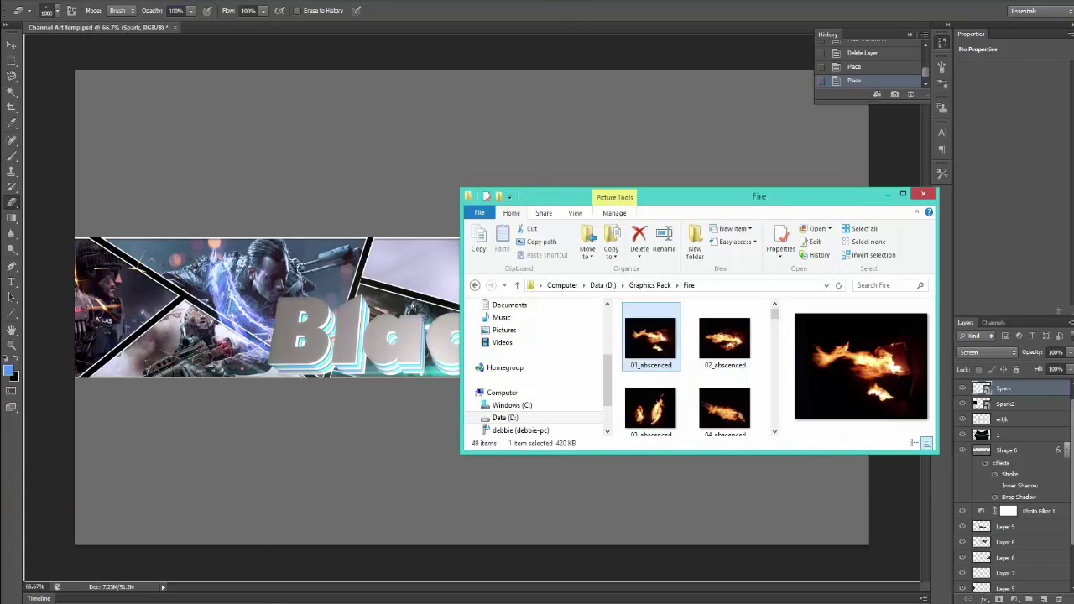
drag(647, 344, 469, 307)
click(986, 353)
click(964, 140)
- Move the 01_abscenced fire to the banner's lower-left panel and order its layer beneath Shape 6
drag(485, 344, 511, 449)
key(Return)
key(e)
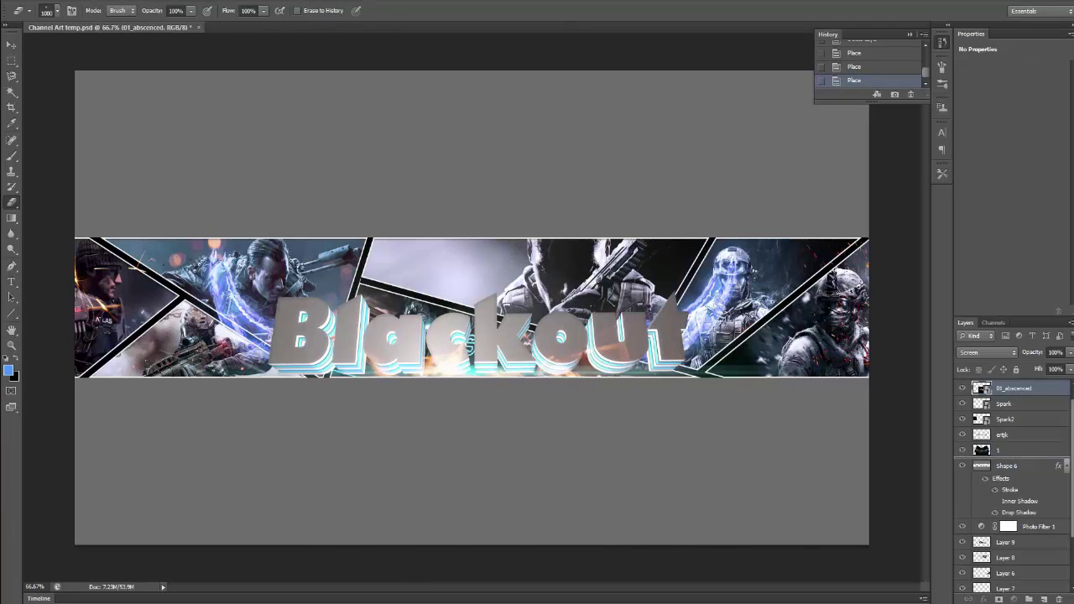
drag(1013, 387, 1013, 457)
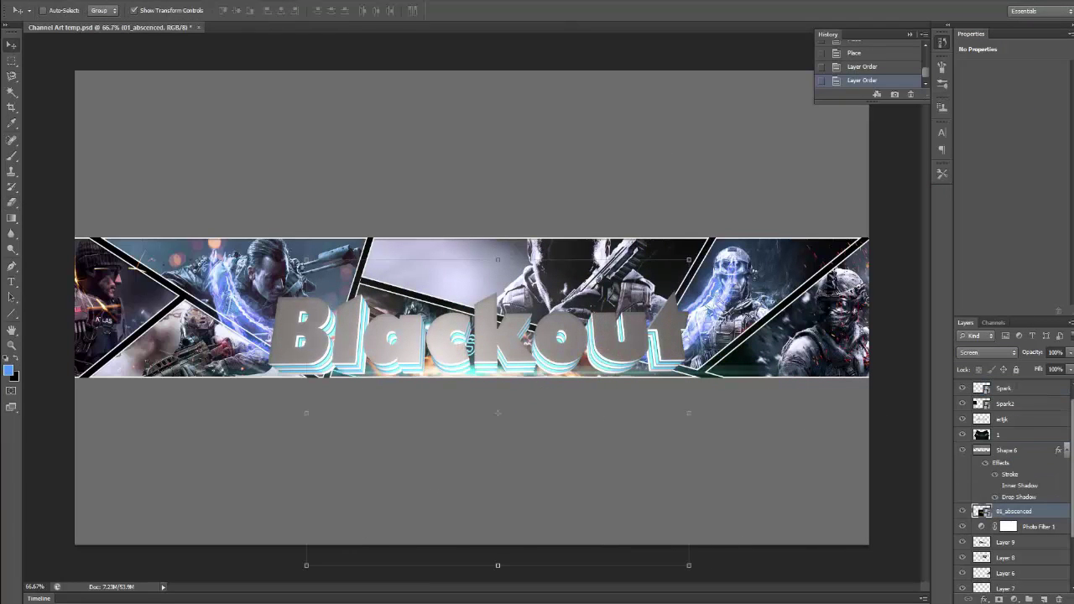
drag(466, 420, 197, 423)
- Place the dust2 image from the Graphics Pack's Smoke folder over the right half of the banner
key(alt+Tab)
click(635, 285)
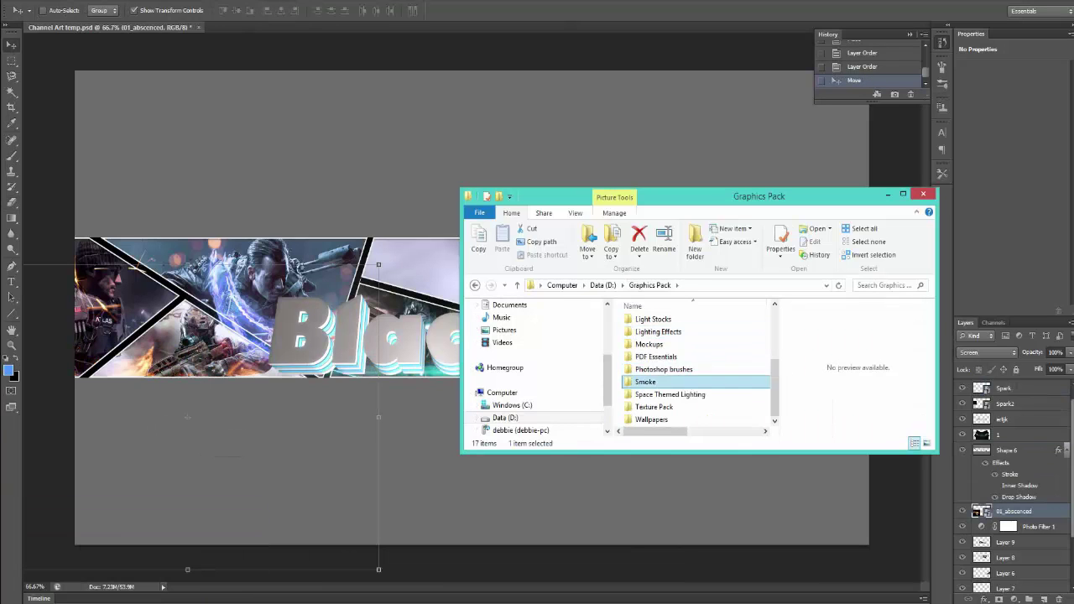
double_click(571, 381)
drag(723, 401, 478, 308)
key(Return)
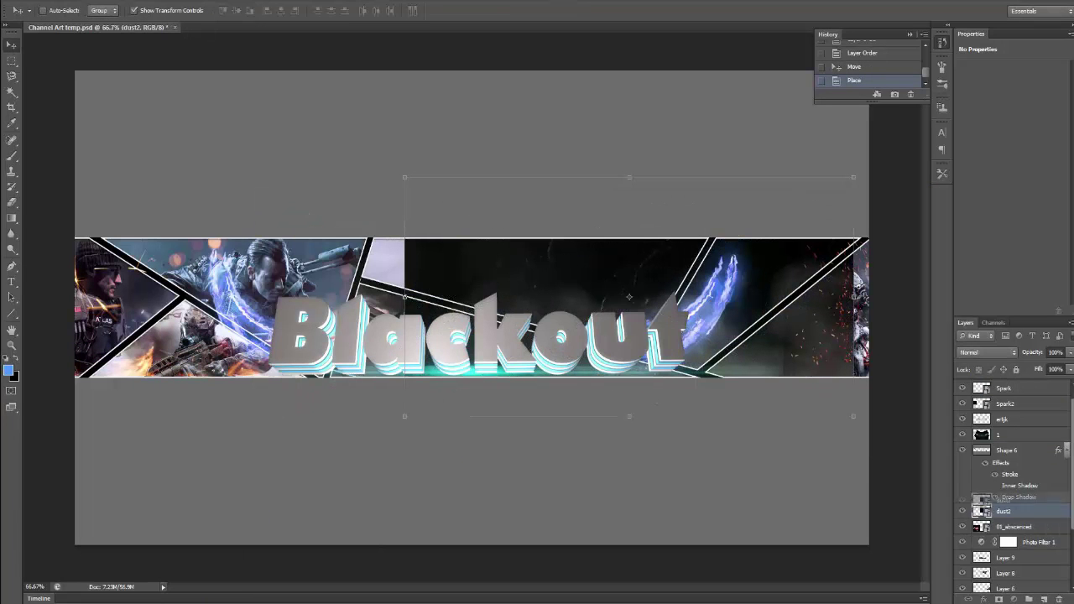
- Set the dust2 layer to Screen, order it directly beneath Layer 1 and shift it toward the banner's right end
key(ctrl+shift+bracketright)
click(987, 352)
click(965, 140)
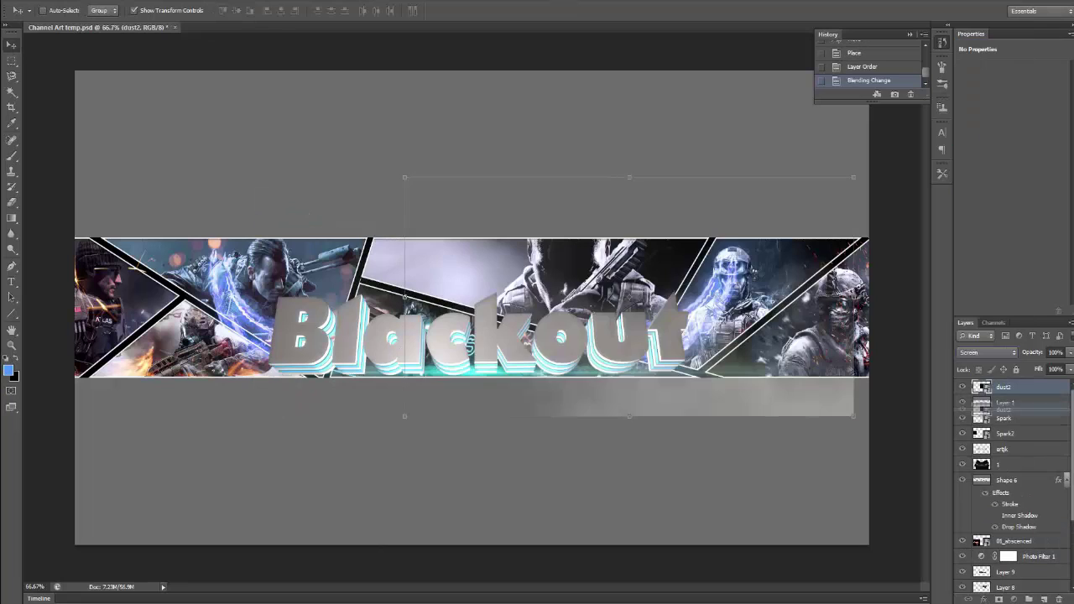
key(ctrl+bracketleft)
drag(829, 333, 860, 344)
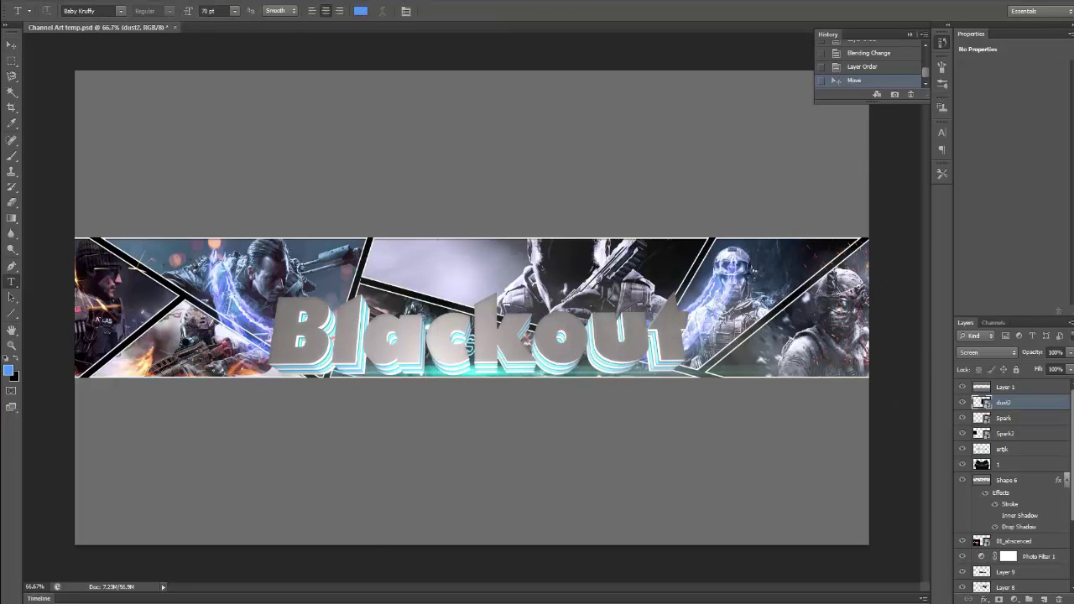
- Add a text layer in the Avengeance font with a "By" credit line naming the creator's username
click(81, 530)
click(121, 10)
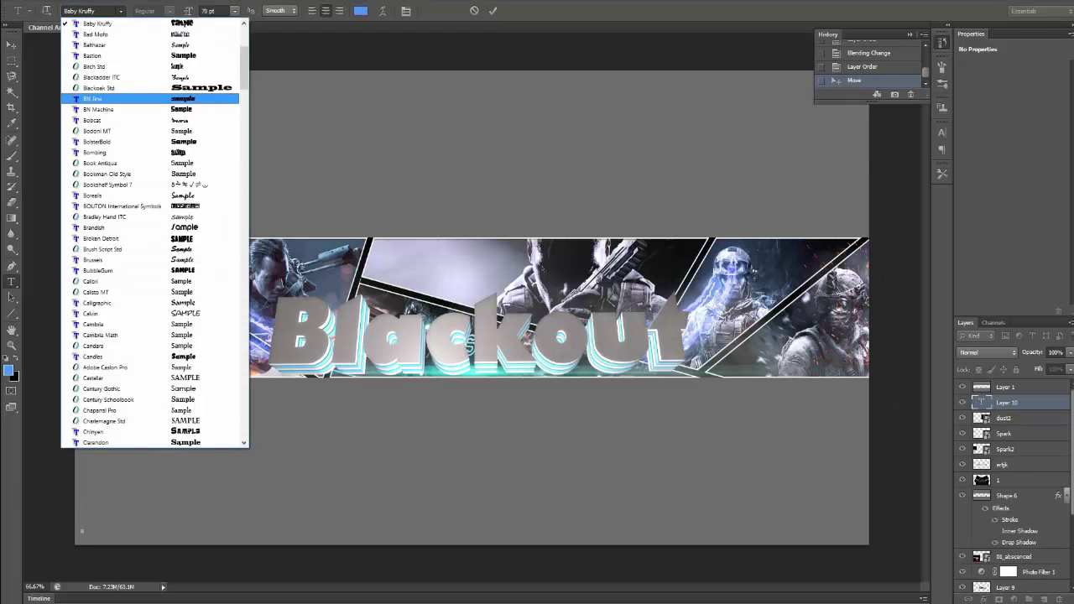
key(Up)
key(Up)
scroll(151, 234, up, 6)
key(Return)
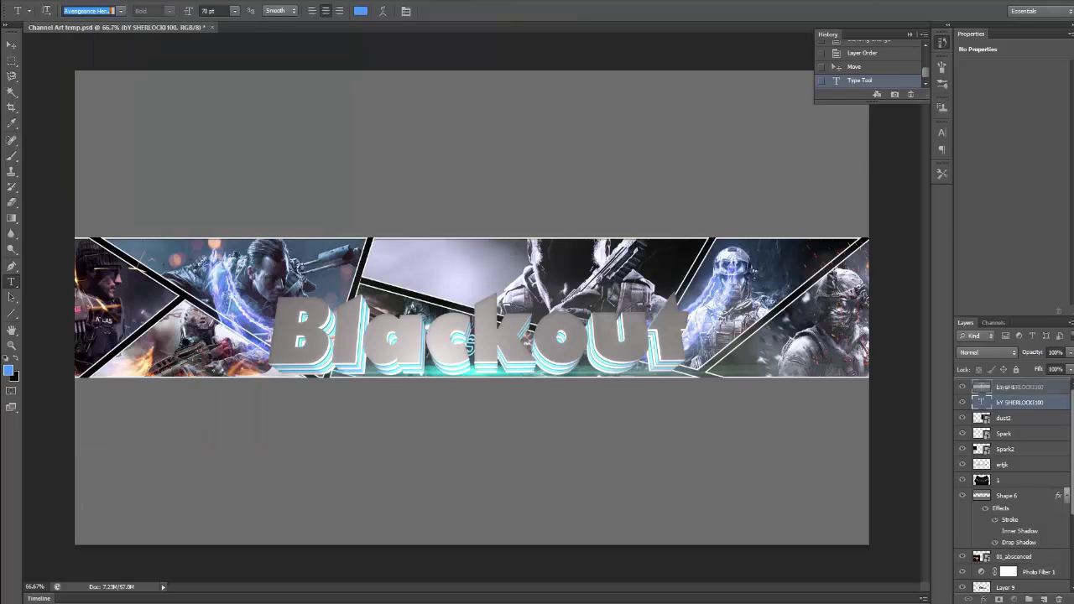
- Order the credit text above Layer 1, move it to the canvas's lower-left corner and retype it as "By" plus the shortened username
drag(1020, 394, 1019, 386)
key(v)
drag(178, 446, 75, 528)
text(By Sherlocki)
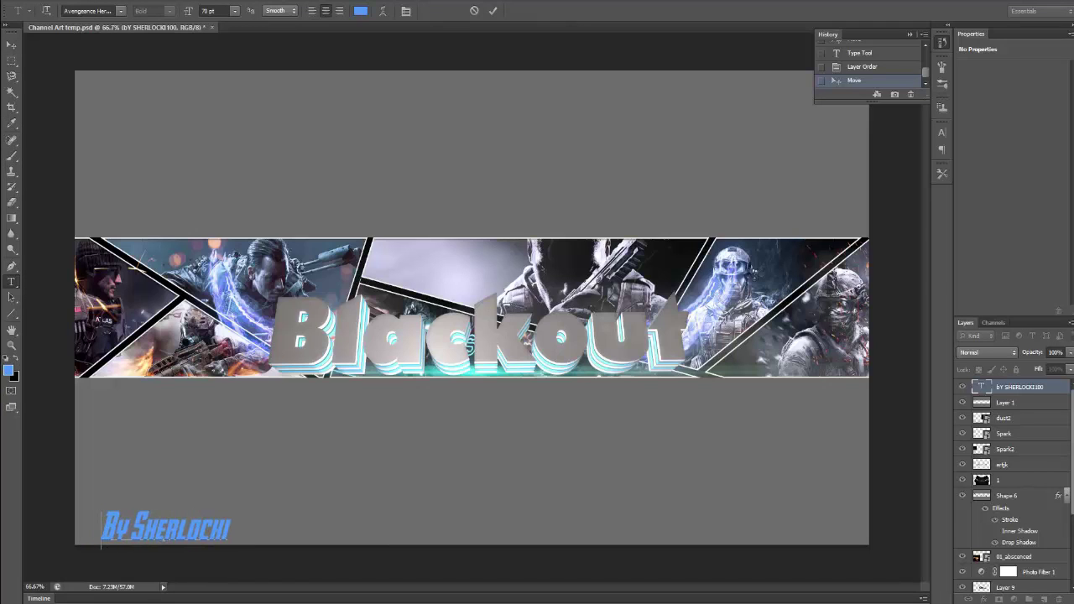
- Apply Gradient Overlay and Drop Shadow to the credit text and shift it closer to the canvas's left edge
double_click(1041, 386)
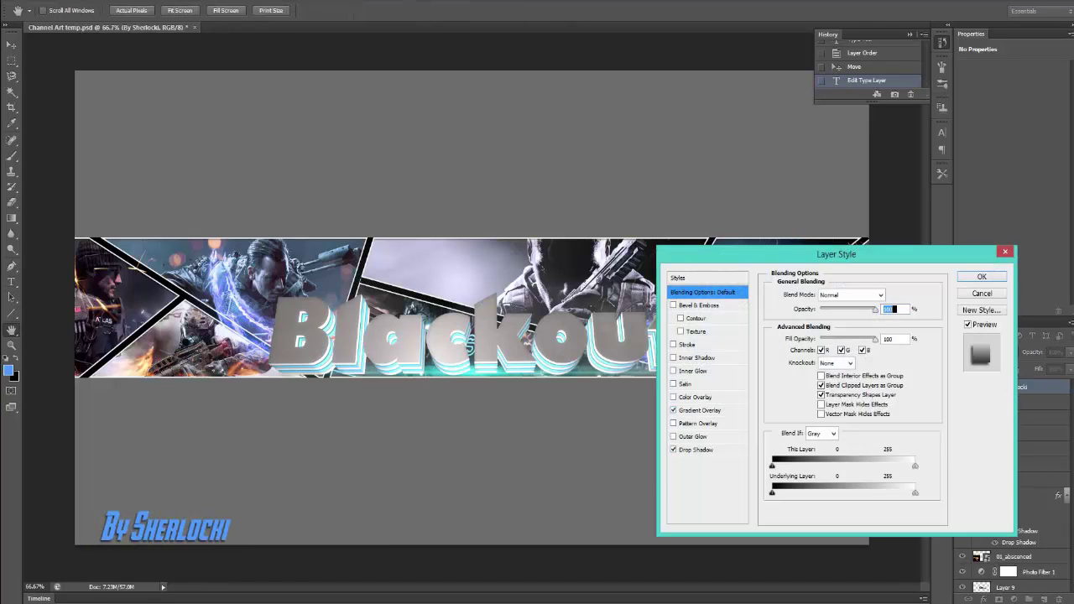
click(700, 410)
key(Return)
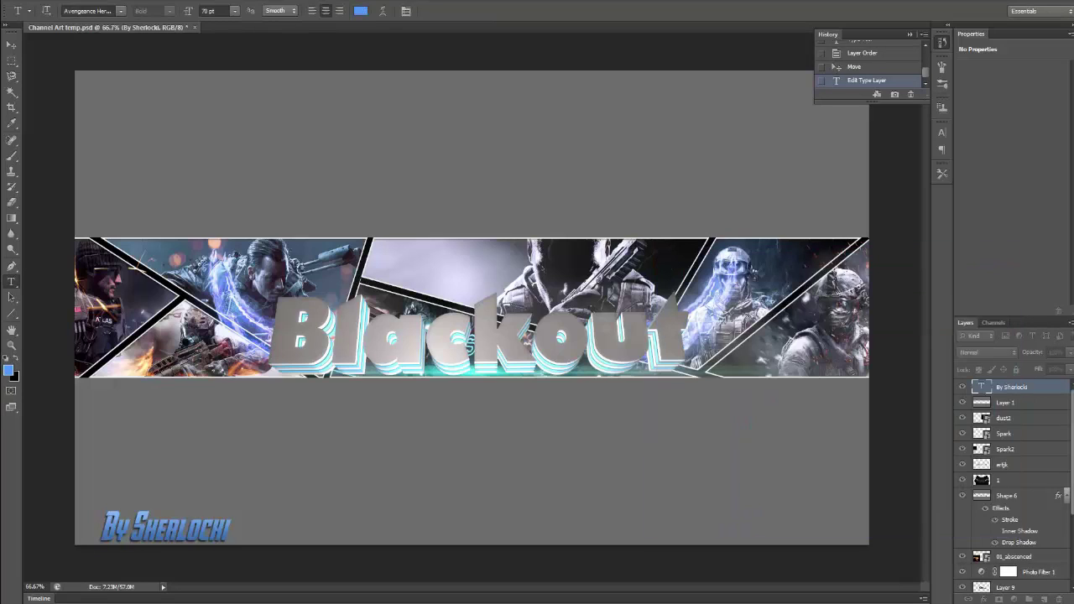
drag(206, 502, 198, 502)
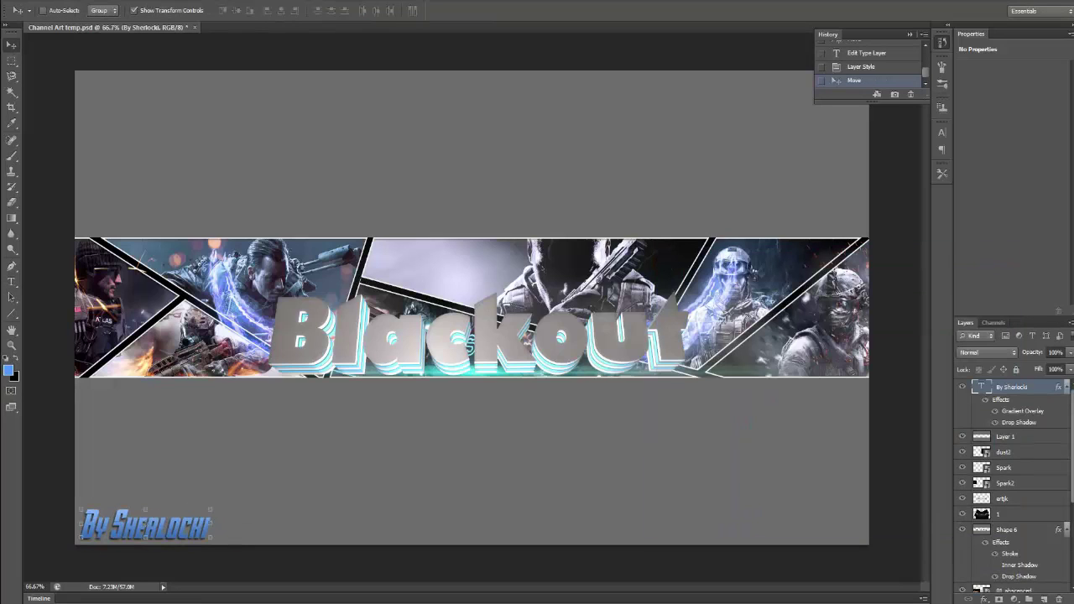